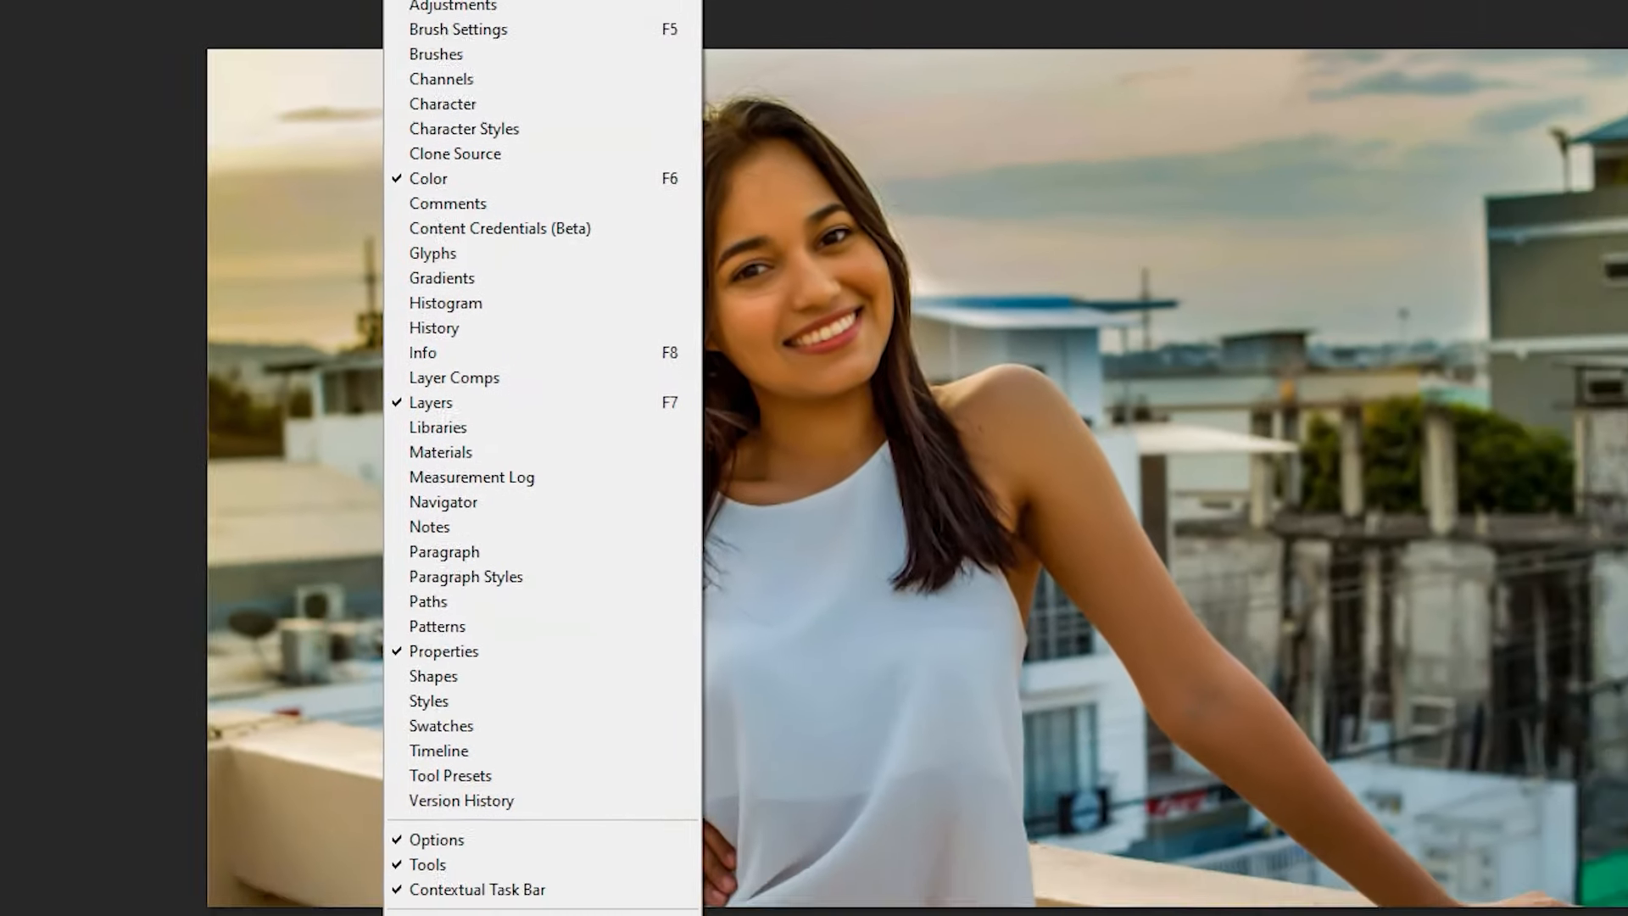
# - Remove the rooftop background from the woman's portrait on Layer 1 with the automatic background removal
pyautogui.click(475, 679)
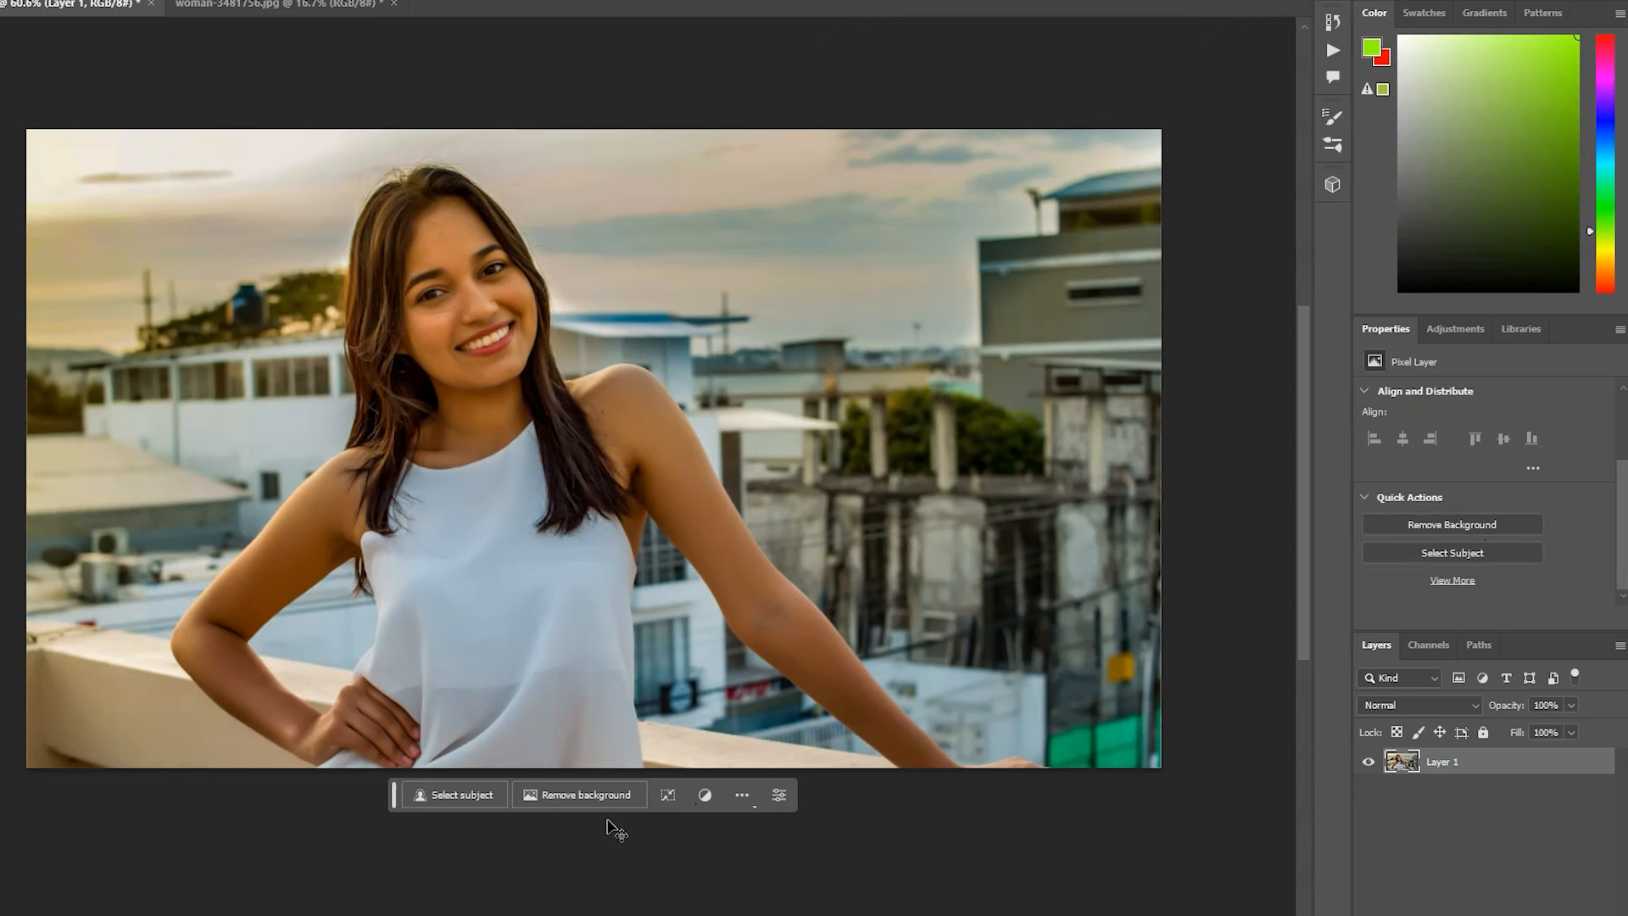
pyautogui.moveTo(393, 791)
pyautogui.mouseDown()
pyautogui.moveTo(375, 781)
pyautogui.moveTo(405, 800)
pyautogui.mouseUp()
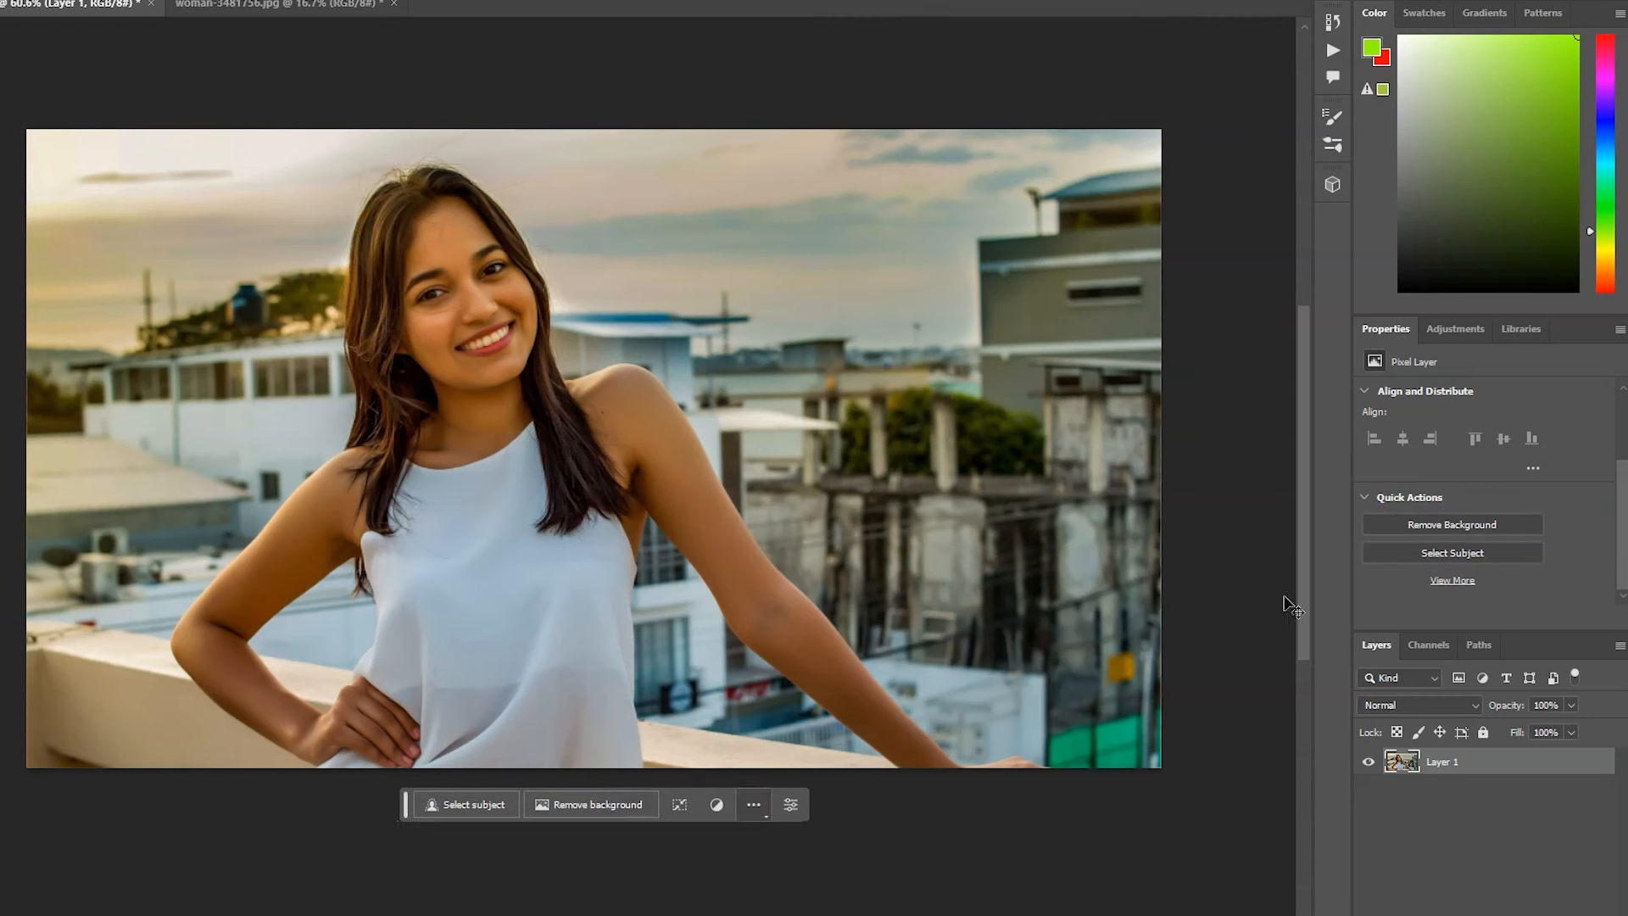
pyautogui.click(1403, 526)
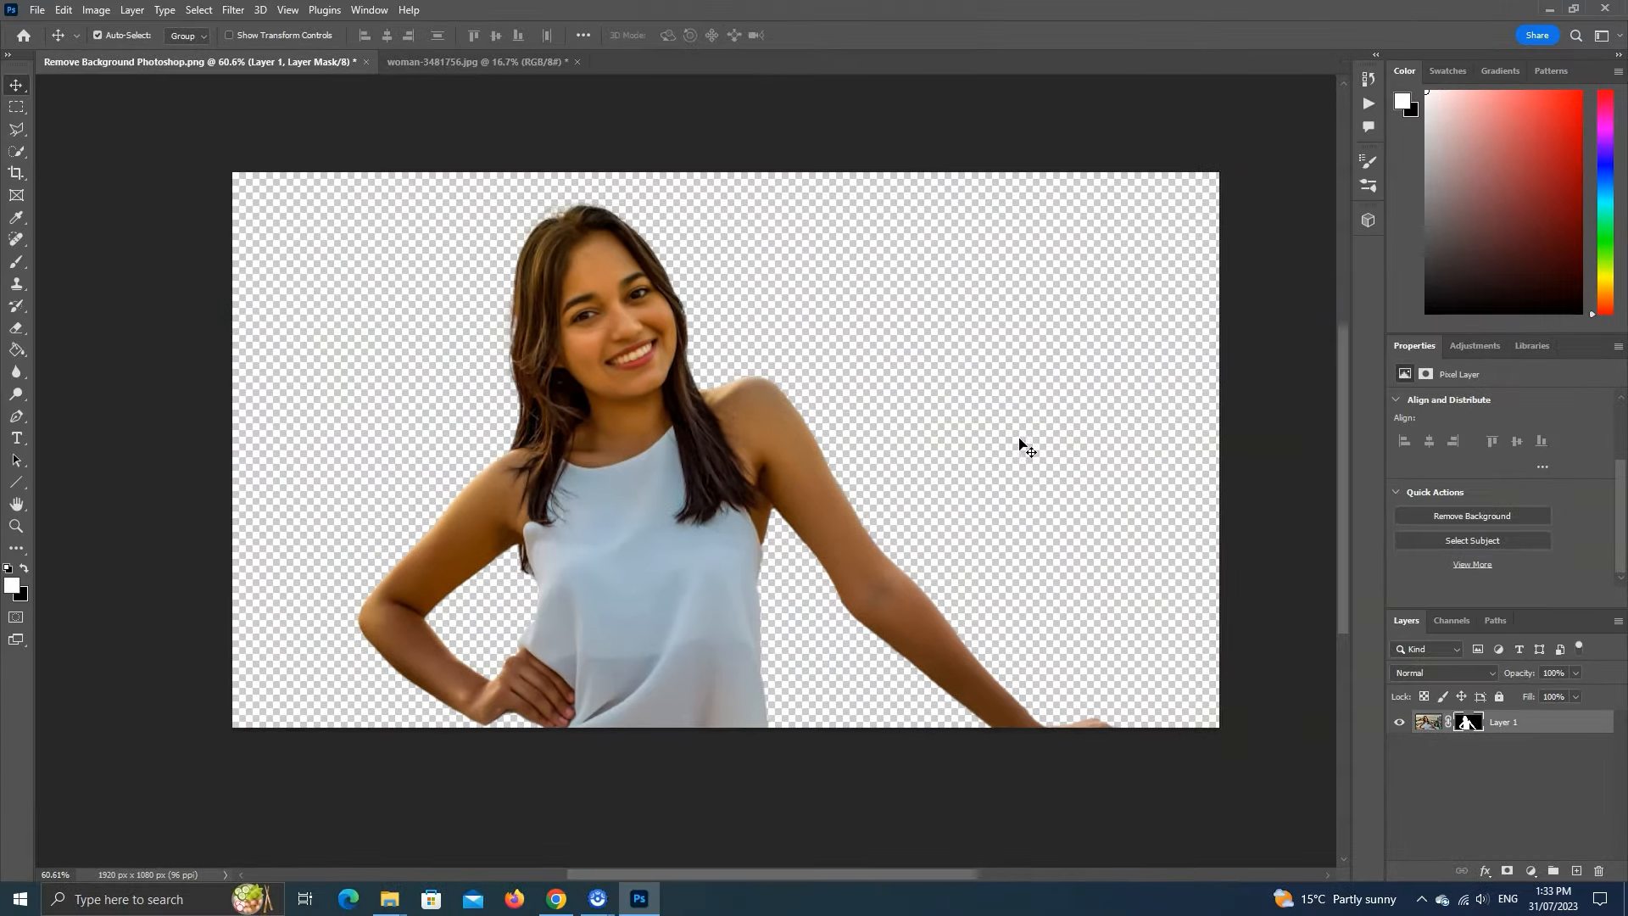
# - Erase the leftover background fringe at the hair tips beside the dress, below the underarm, with the Eraser tool
pyautogui.scroll(10, 817, 446)
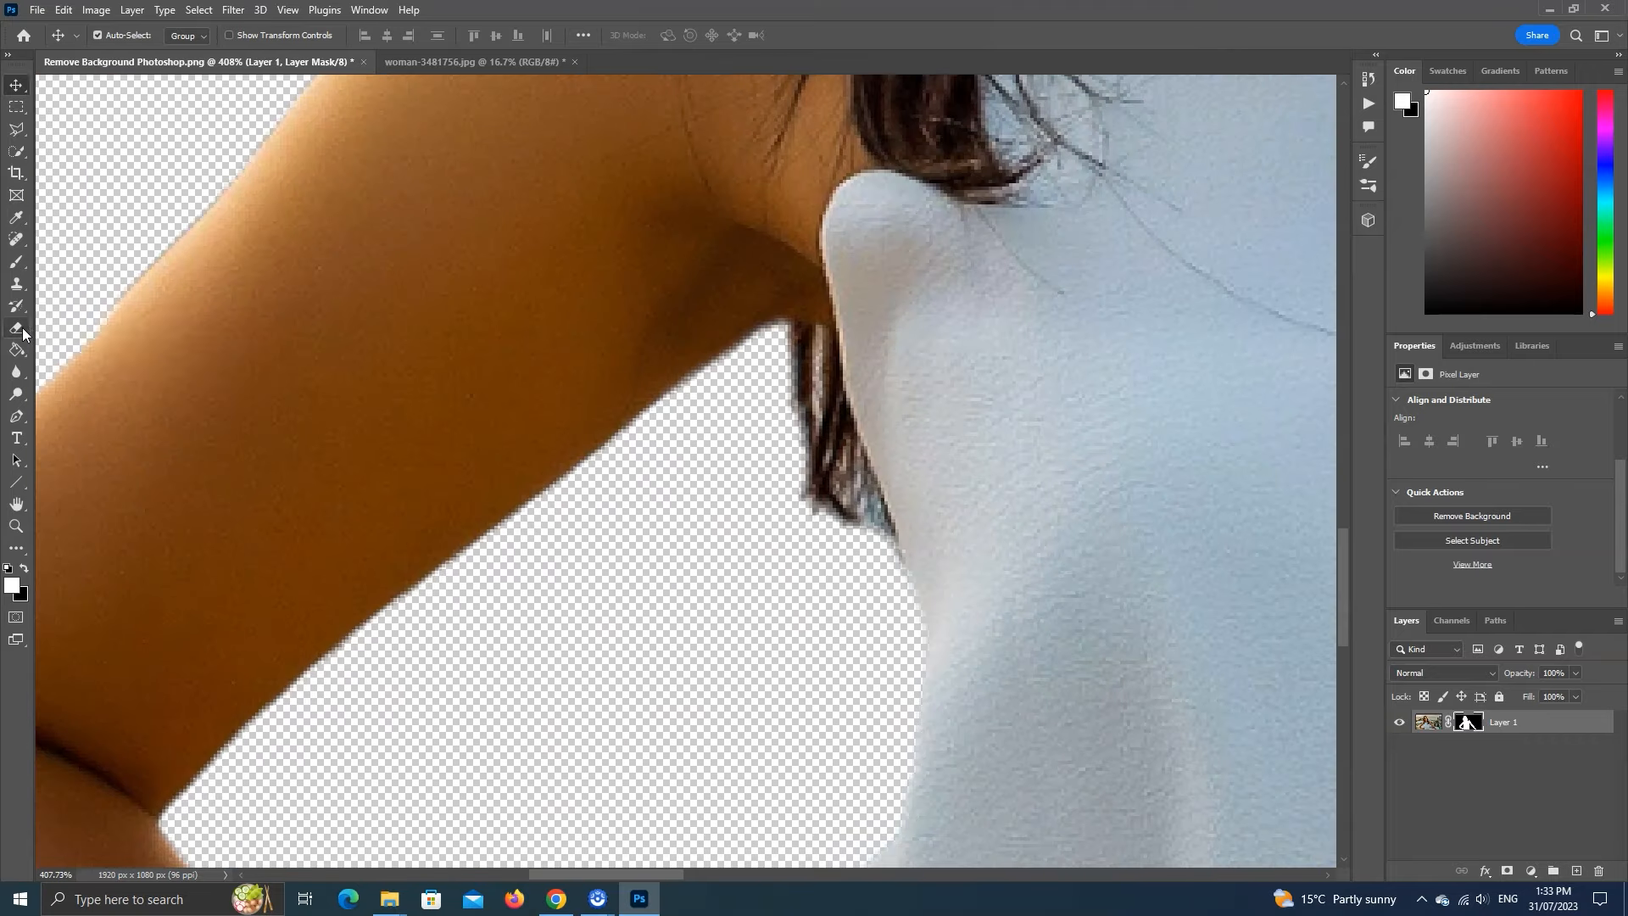
pyautogui.click(16, 328)
pyautogui.click(64, 323)
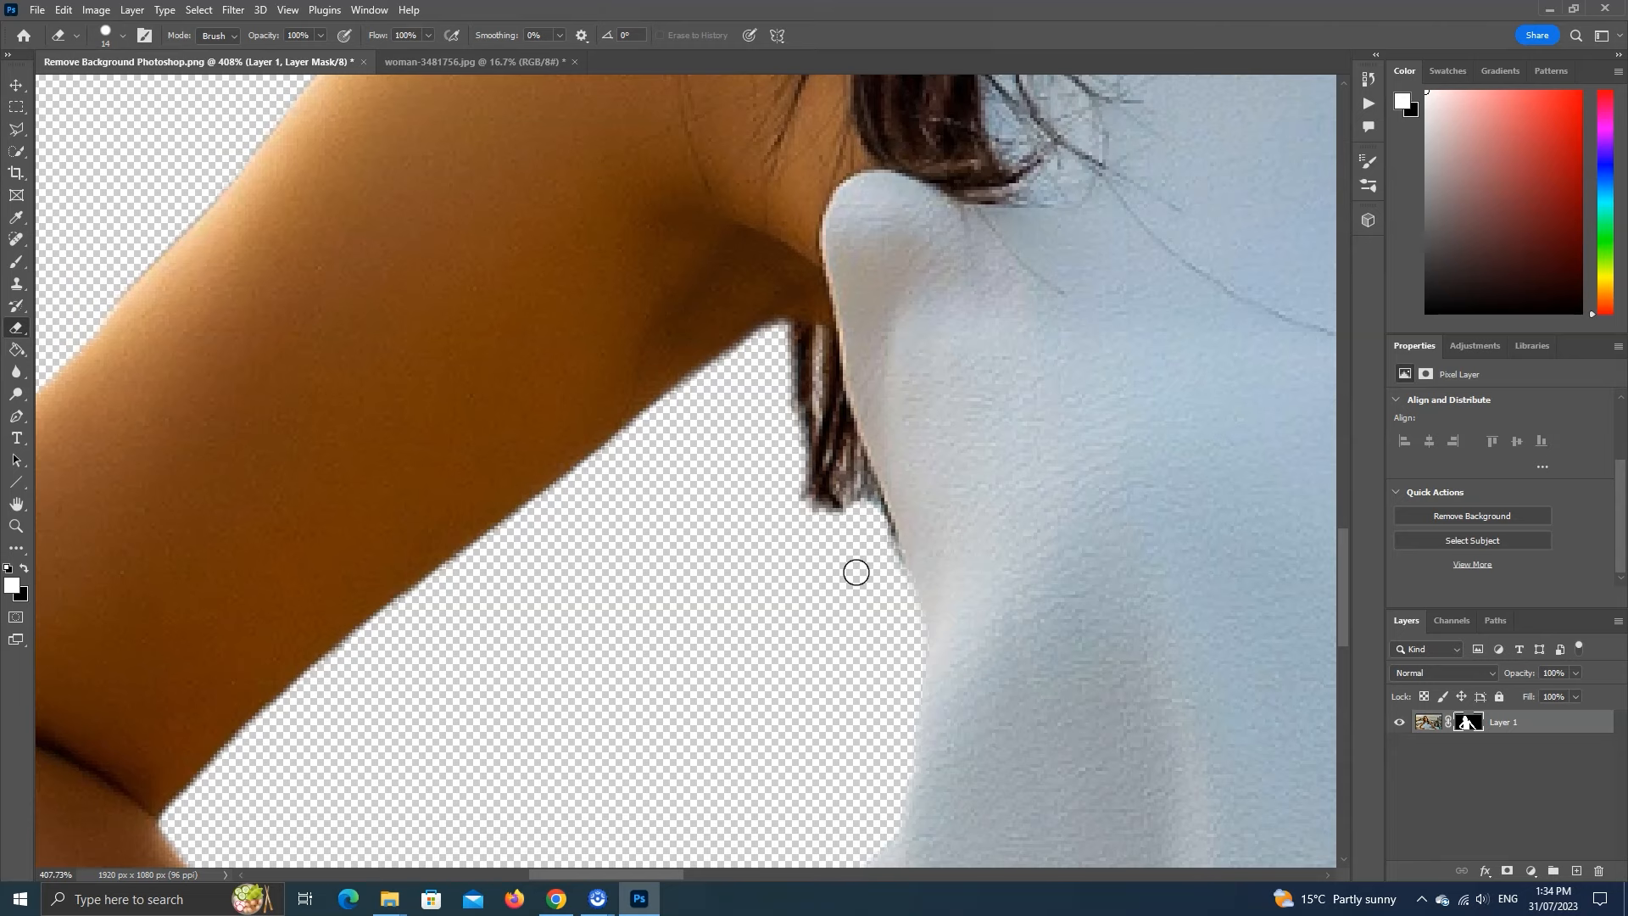
pyautogui.scroll(-10, 856, 573)
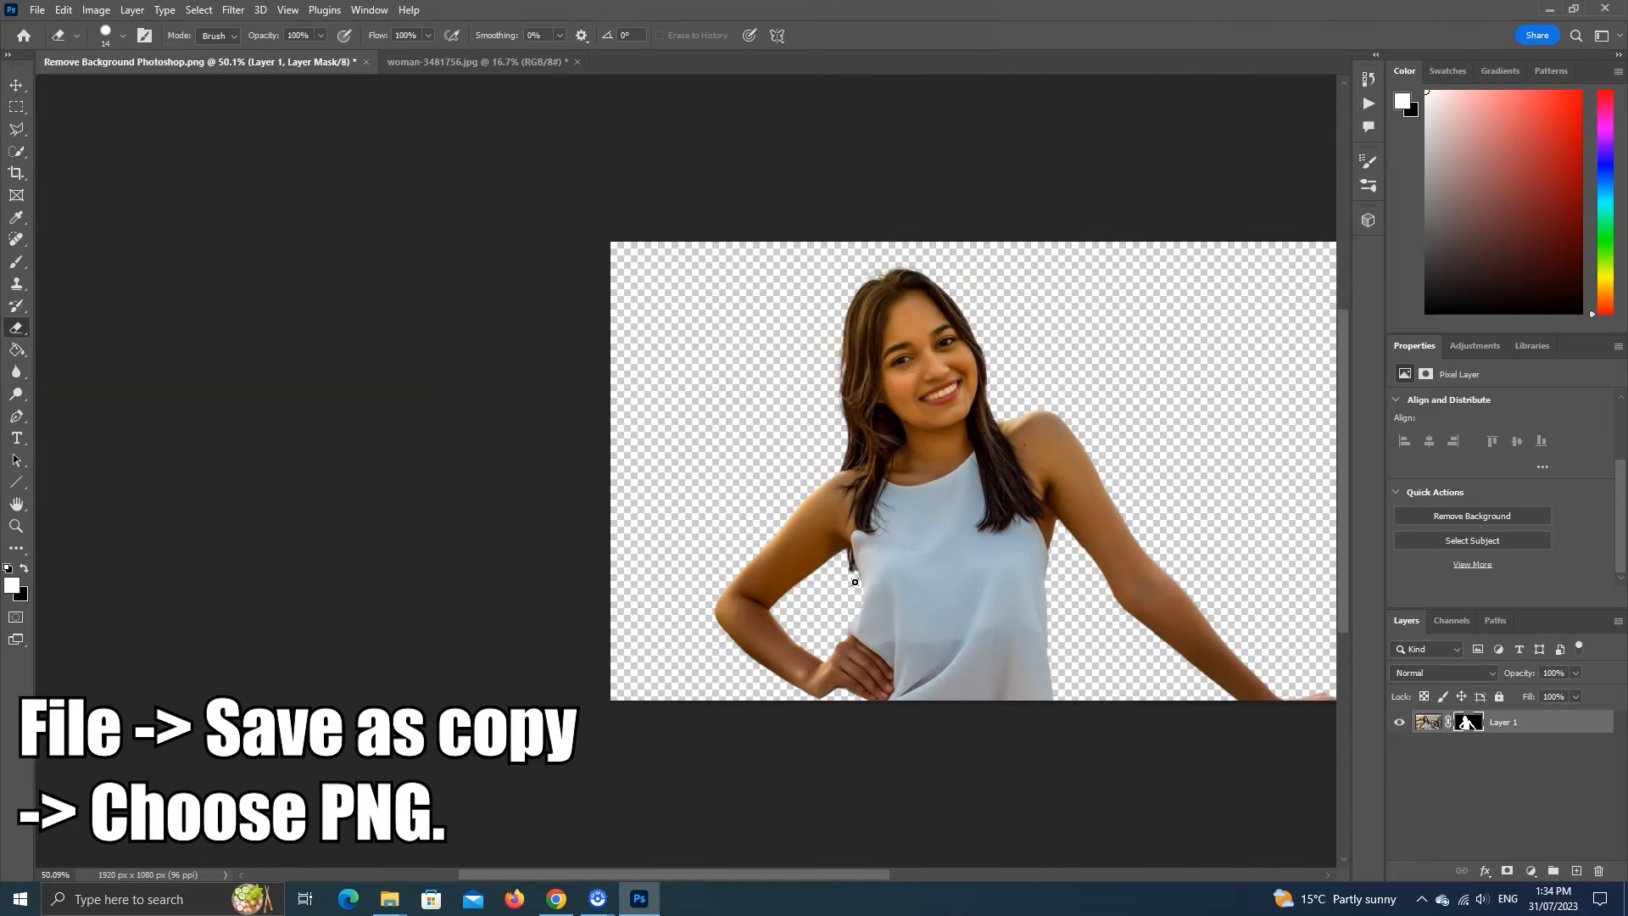
pyautogui.scroll(-1, 858, 584)
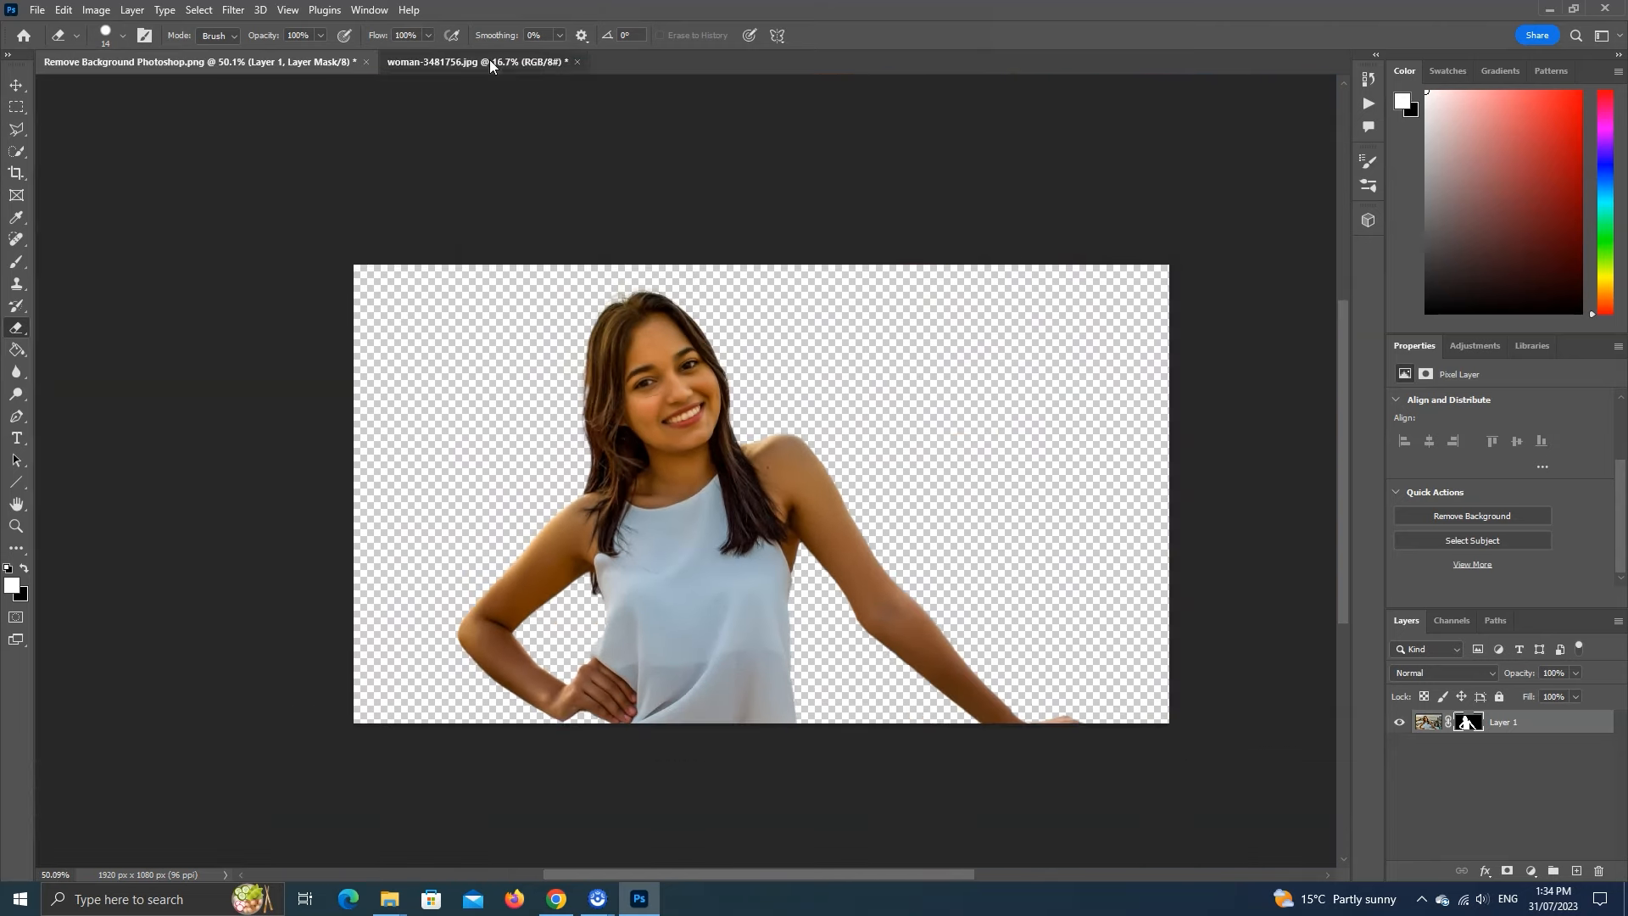
# - Switch to the woman-3481756.jpg document and unlock its Background layer
pyautogui.click(490, 61)
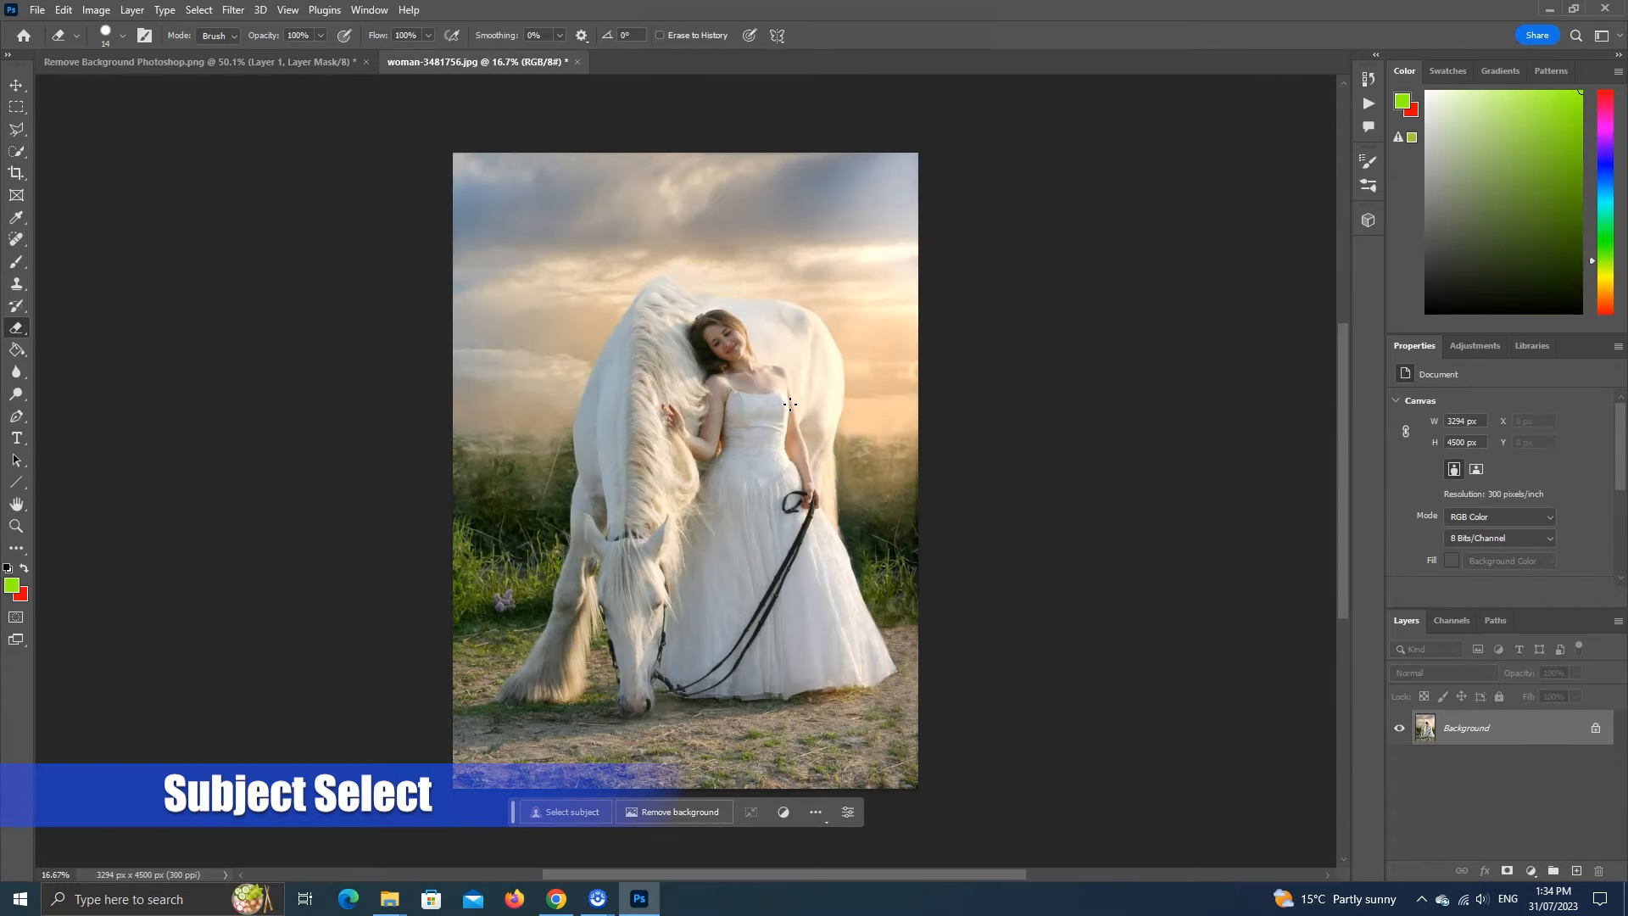
pyautogui.press('v')
pyautogui.click(1595, 731)
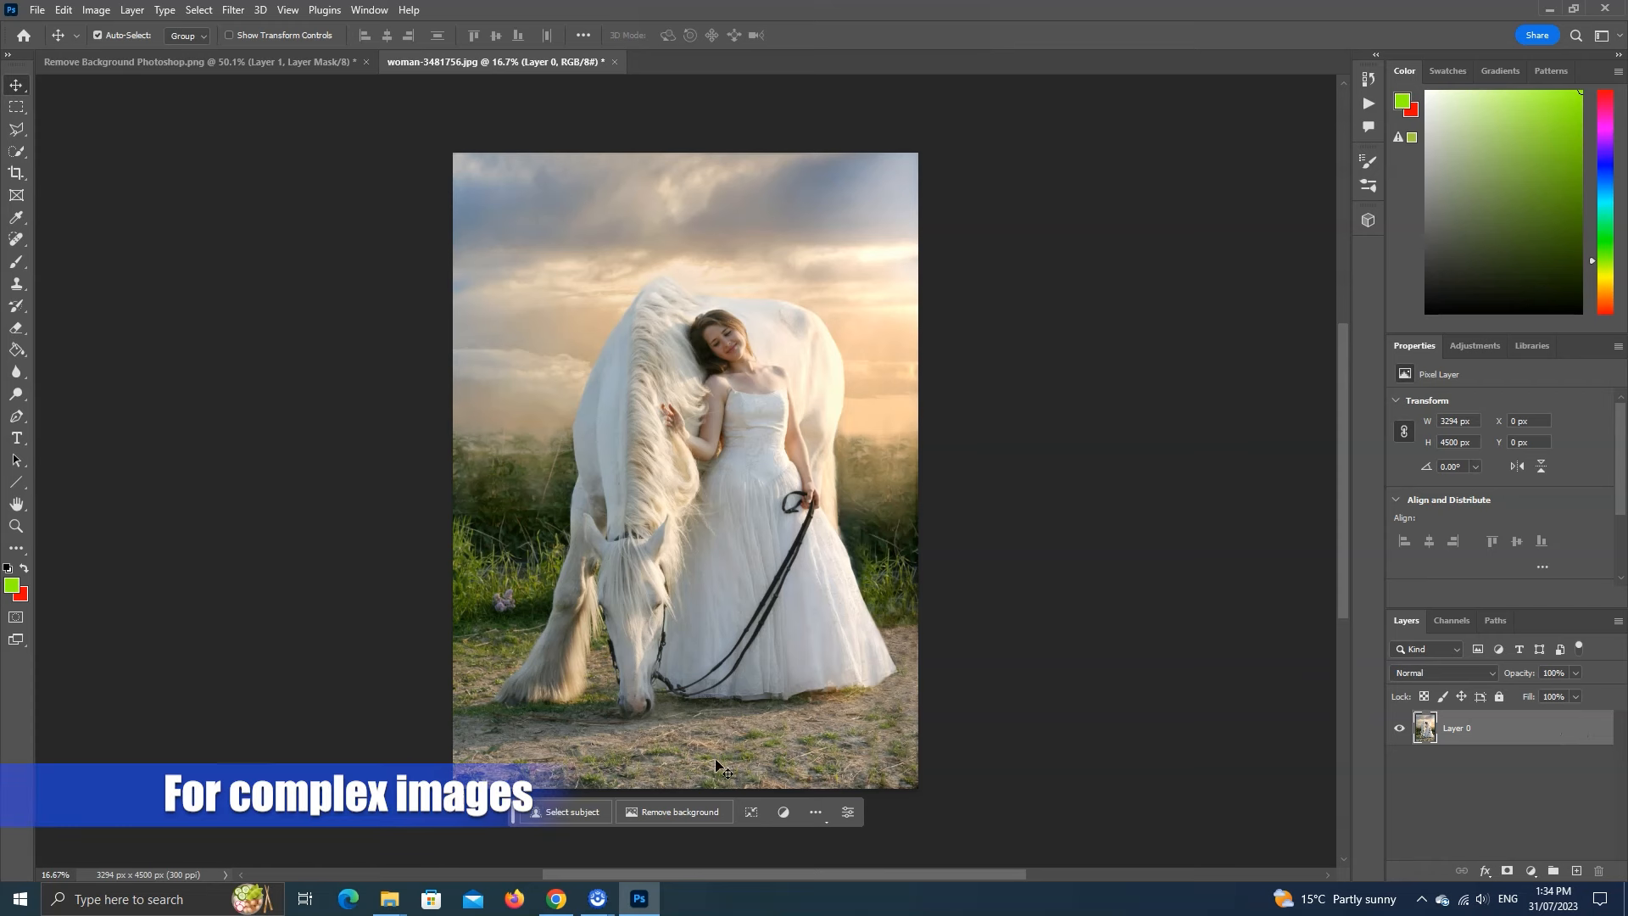
# - Try the automatic background removal on the bride-and-horse photo, and undo it
pyautogui.click(684, 809)
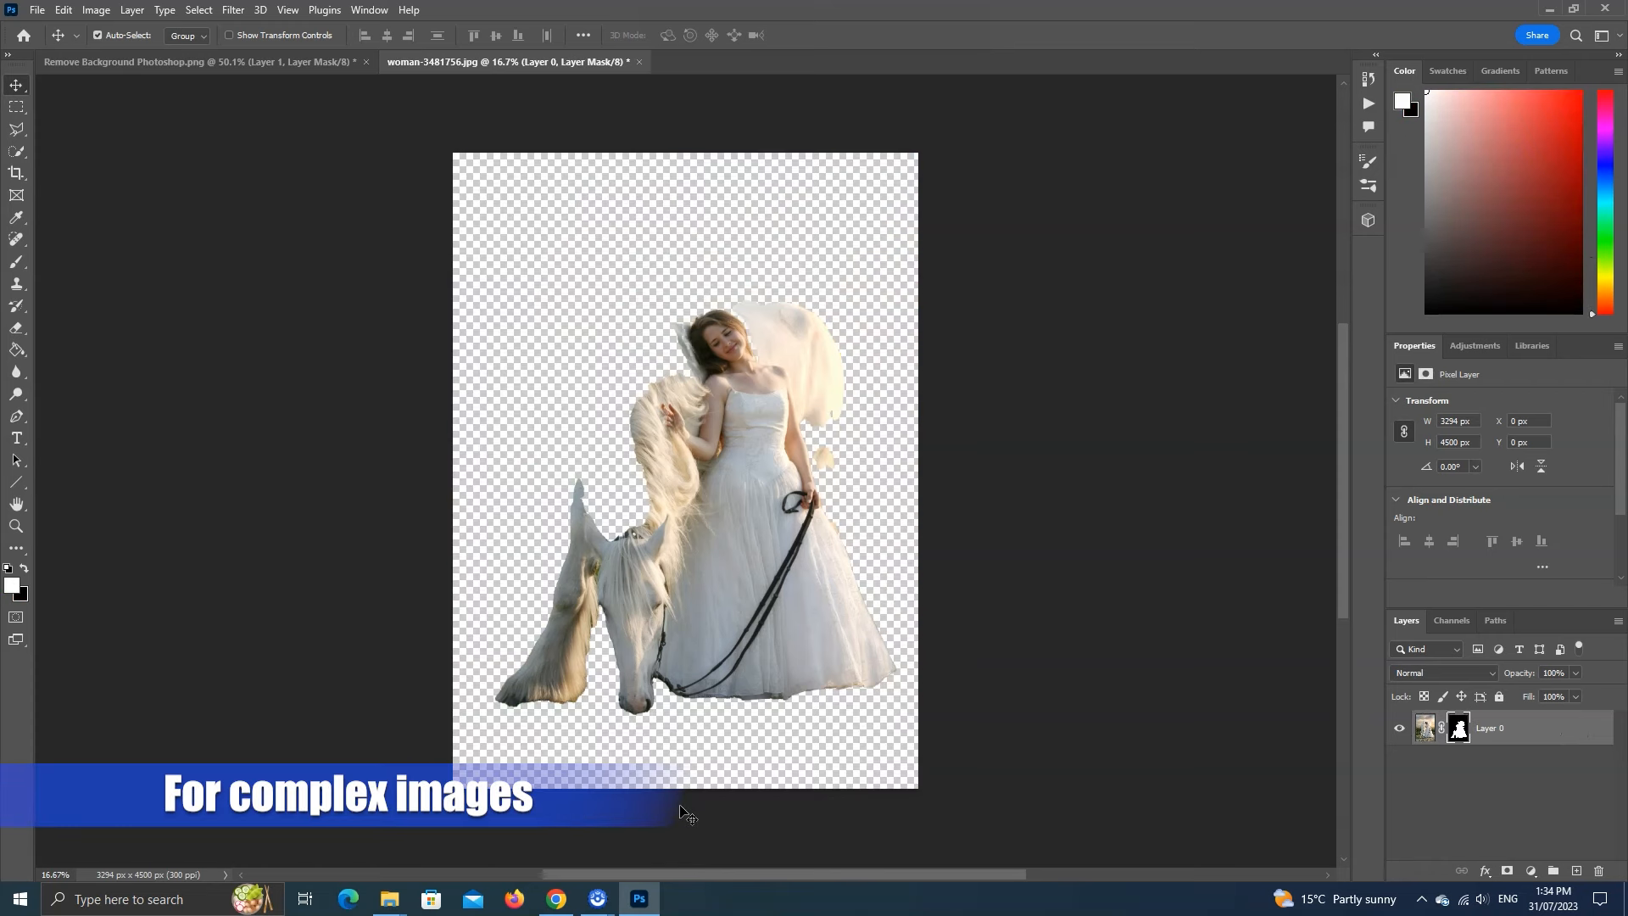
pyautogui.hotkey('ctrl', 'z')
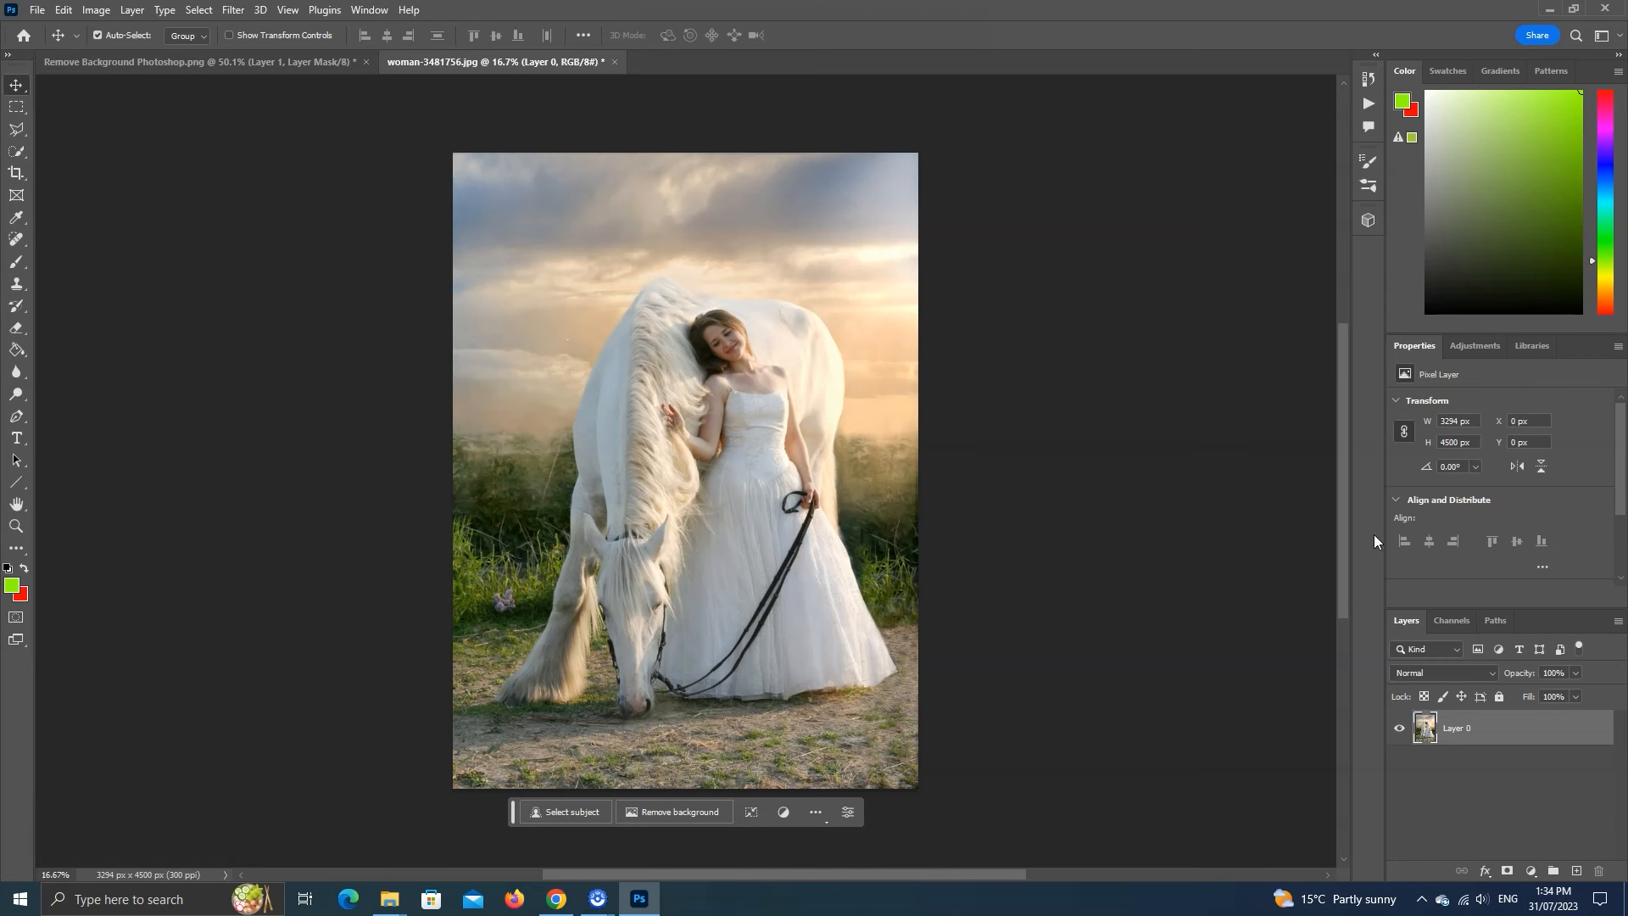
# - Automatically select the main subject of the bride-and-horse photo
pyautogui.scroll(-3, 1602, 503)
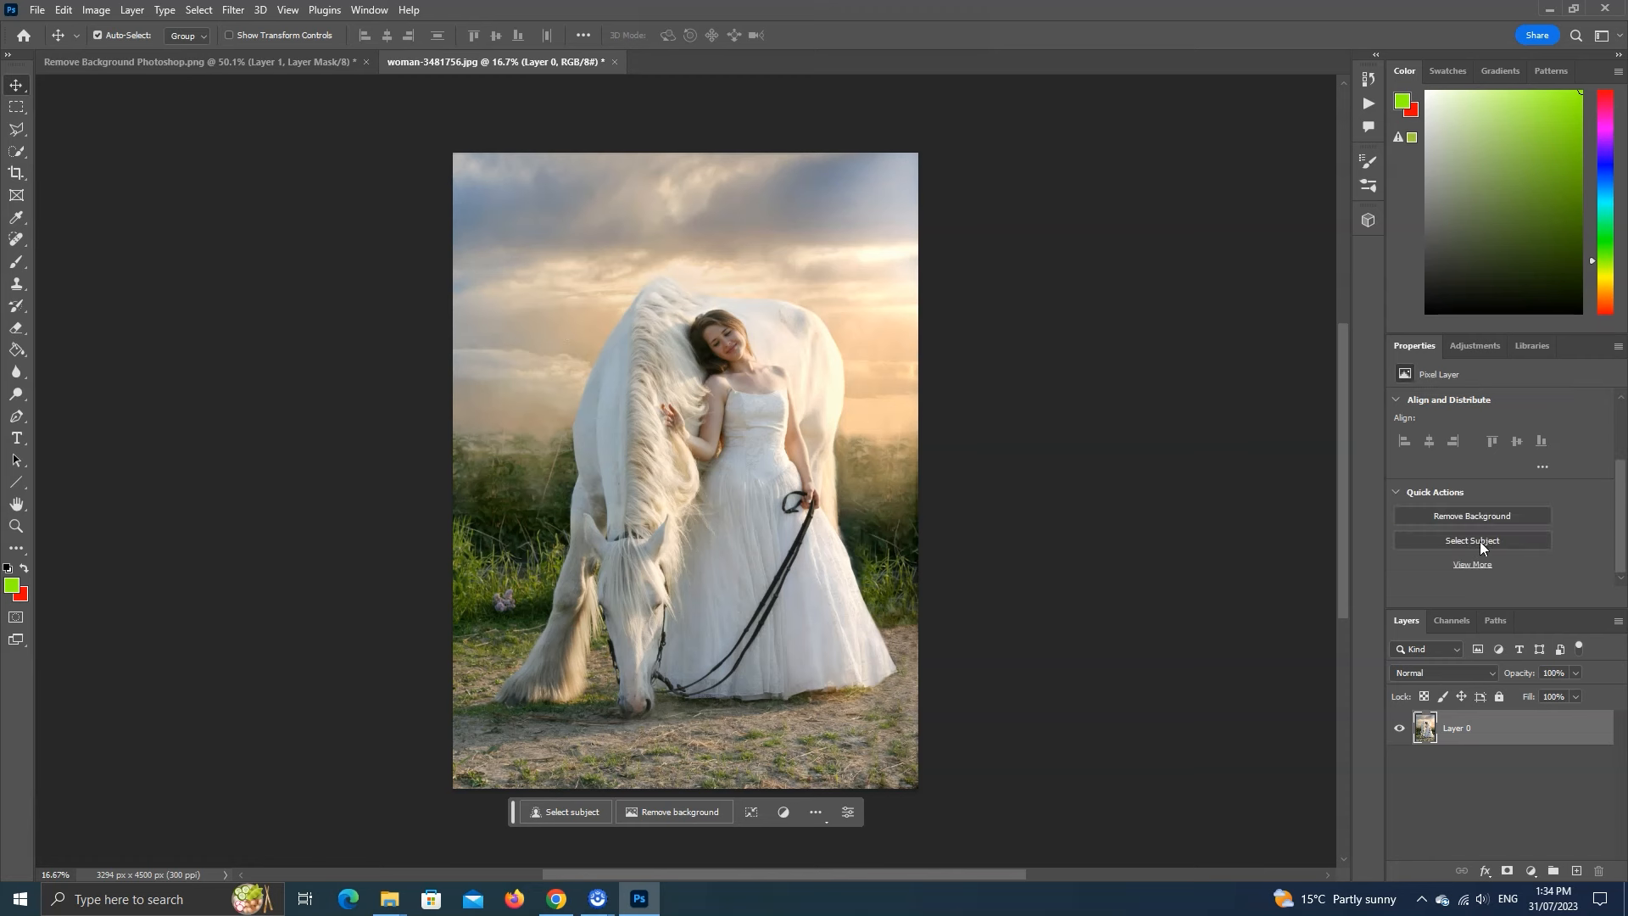
pyautogui.click(200, 10)
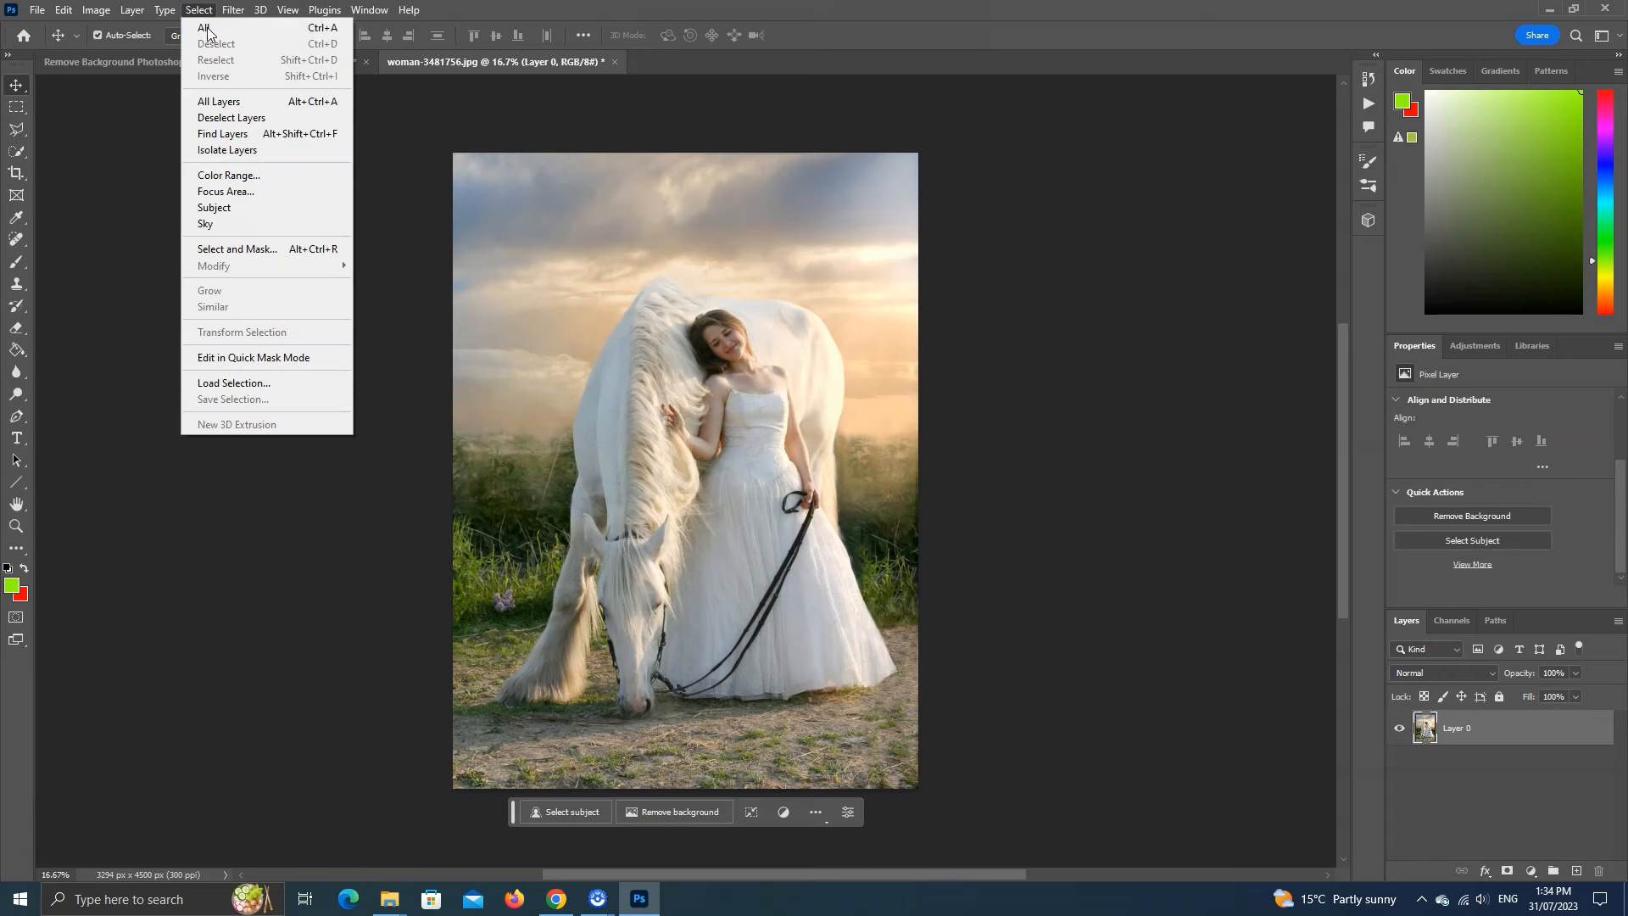
pyautogui.click(220, 209)
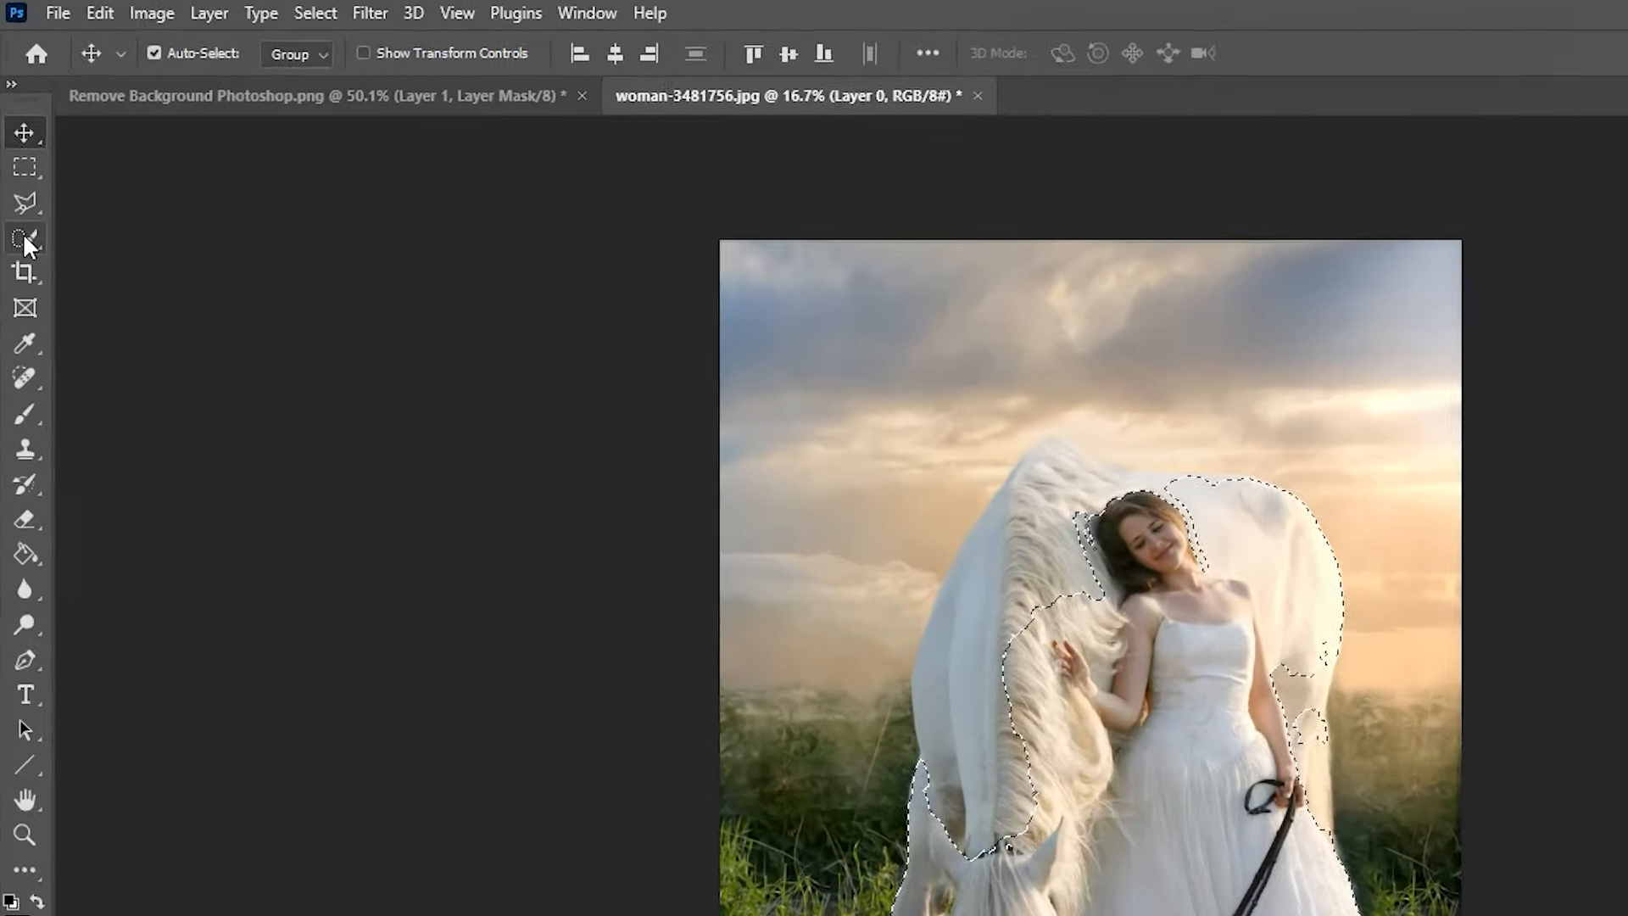
# - Add the missing parts of the horse's back, neck and mane to the selection using the Quick Selection tool at brush size 30
pyautogui.click(16, 151)
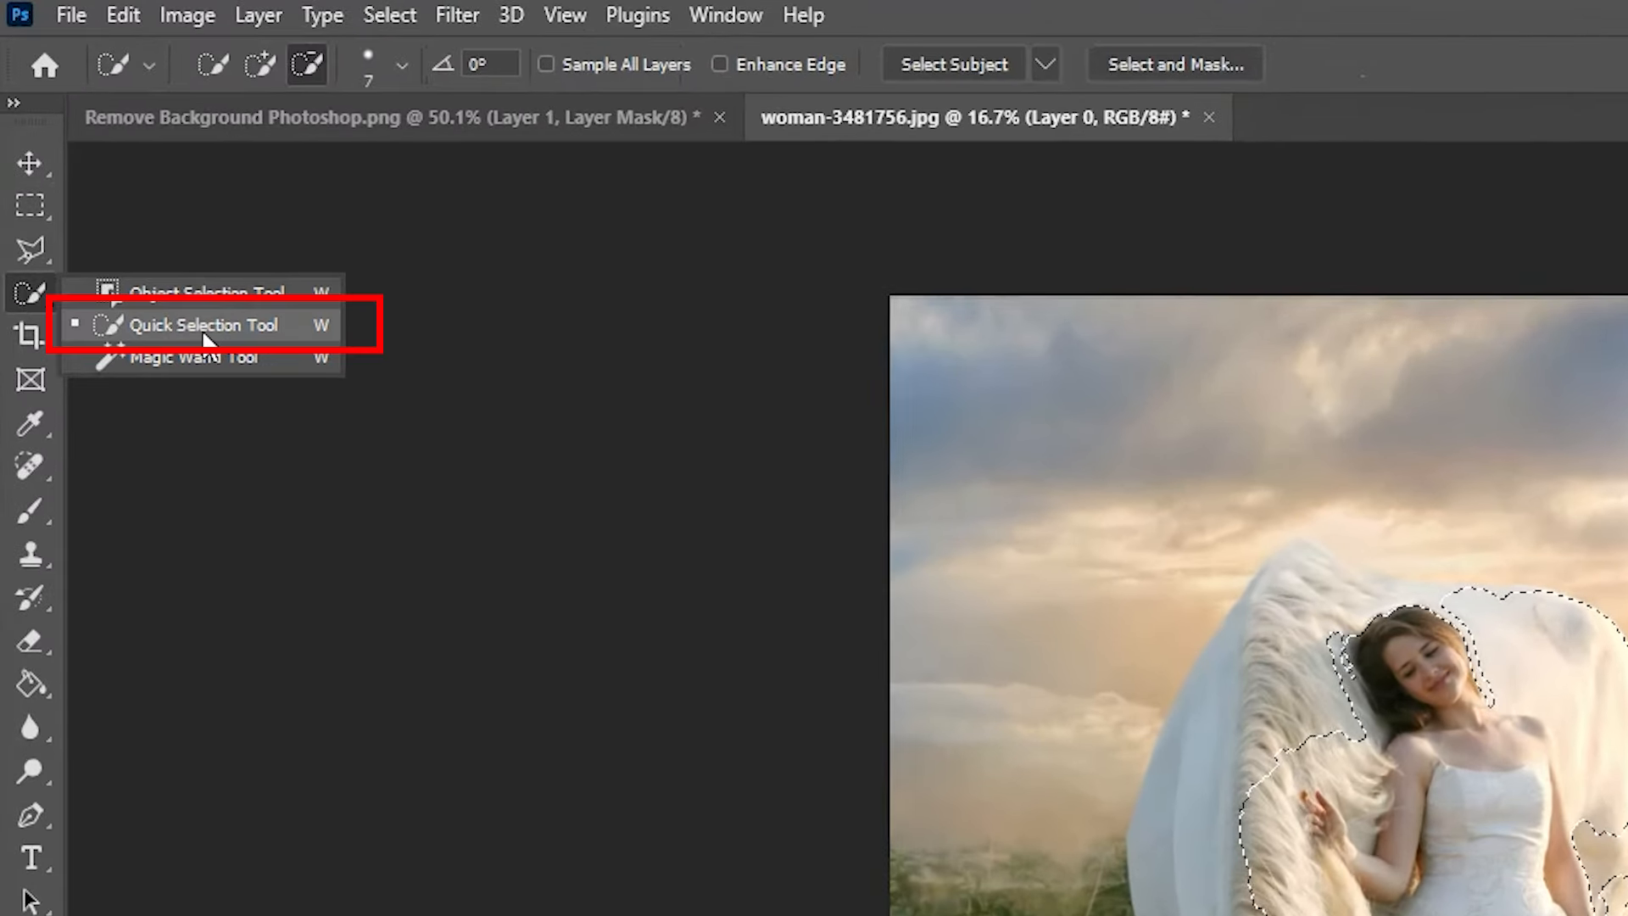
pyautogui.click(180, 327)
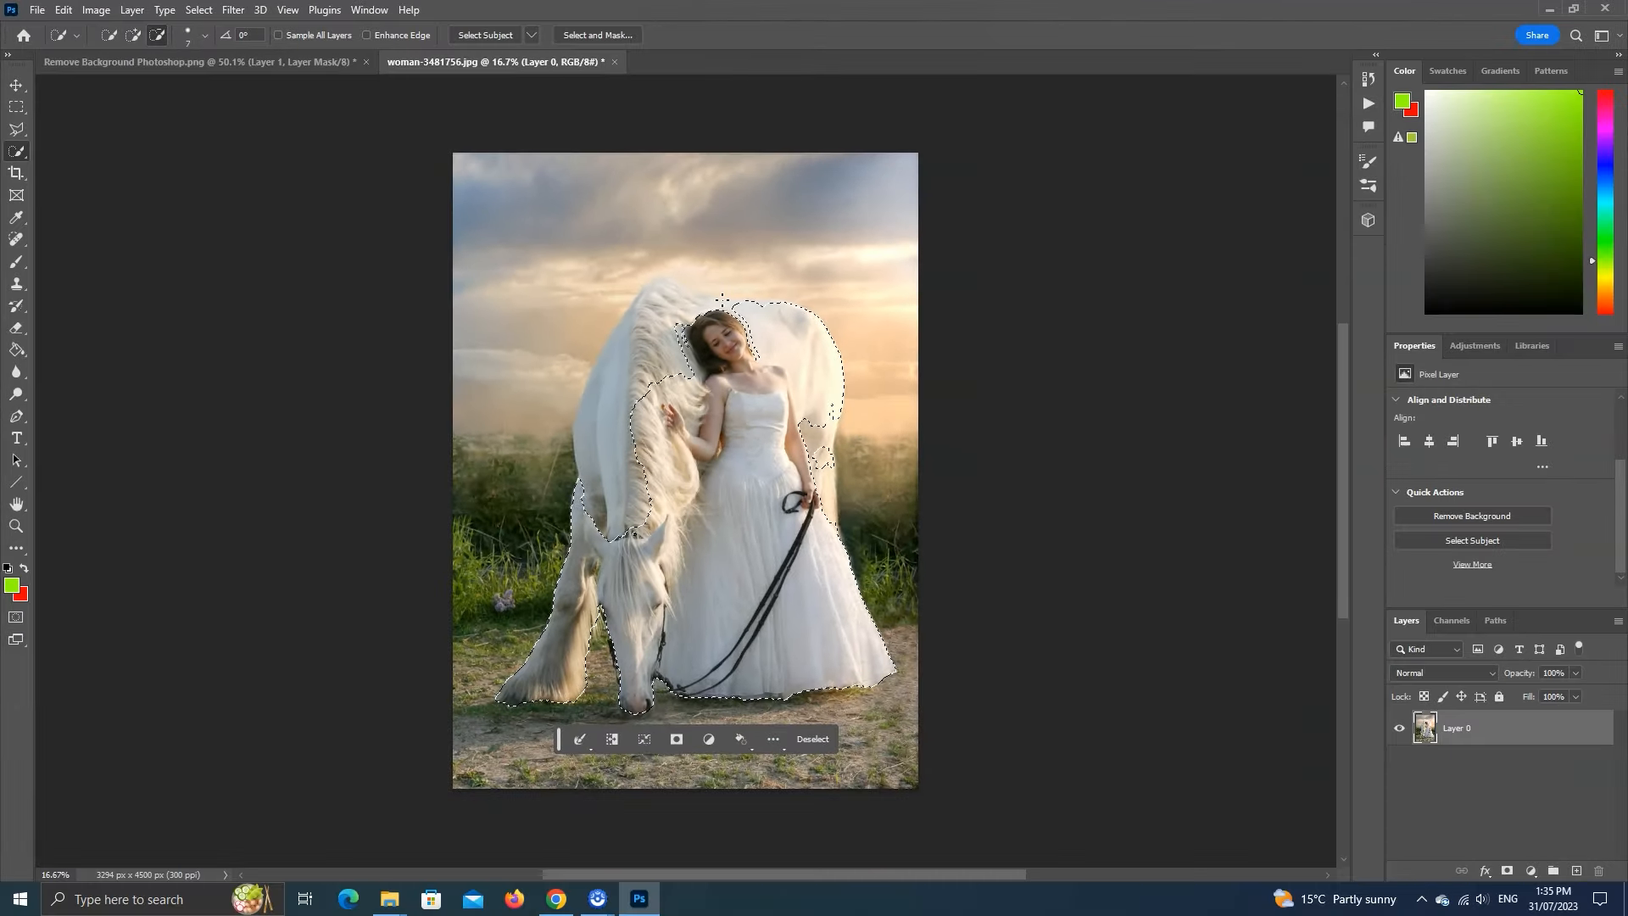
pyautogui.scroll(2, 718, 300)
pyautogui.scroll(6, 718, 300)
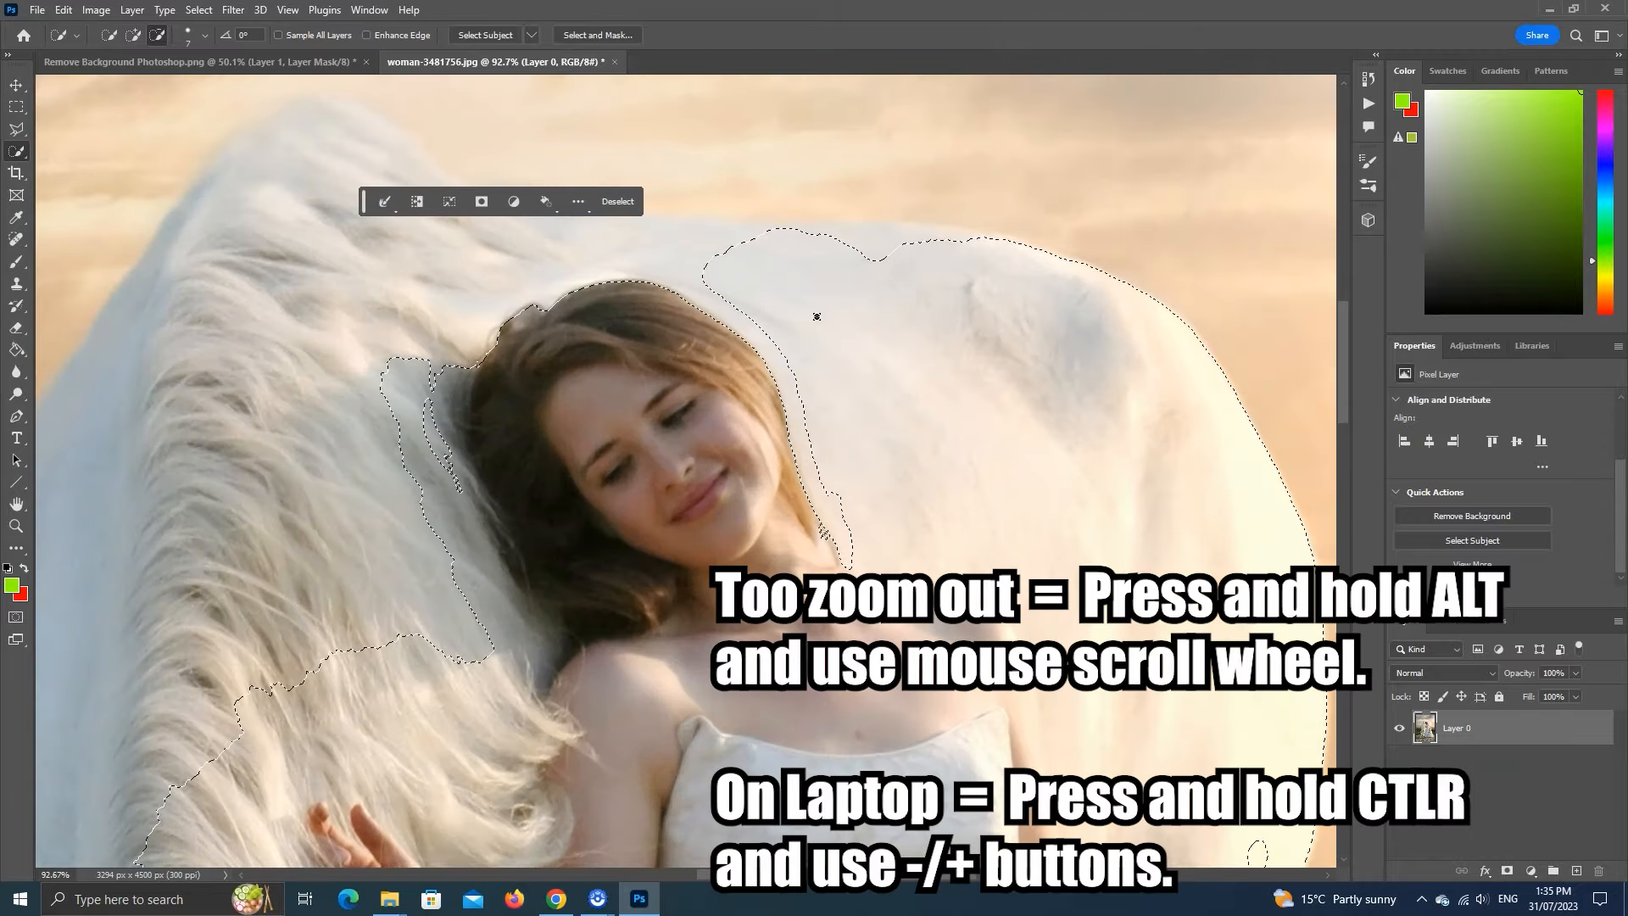
pyautogui.scroll(3, 1340, 380)
pyautogui.click(206, 38)
pyautogui.click(134, 84)
pyautogui.click(526, 14)
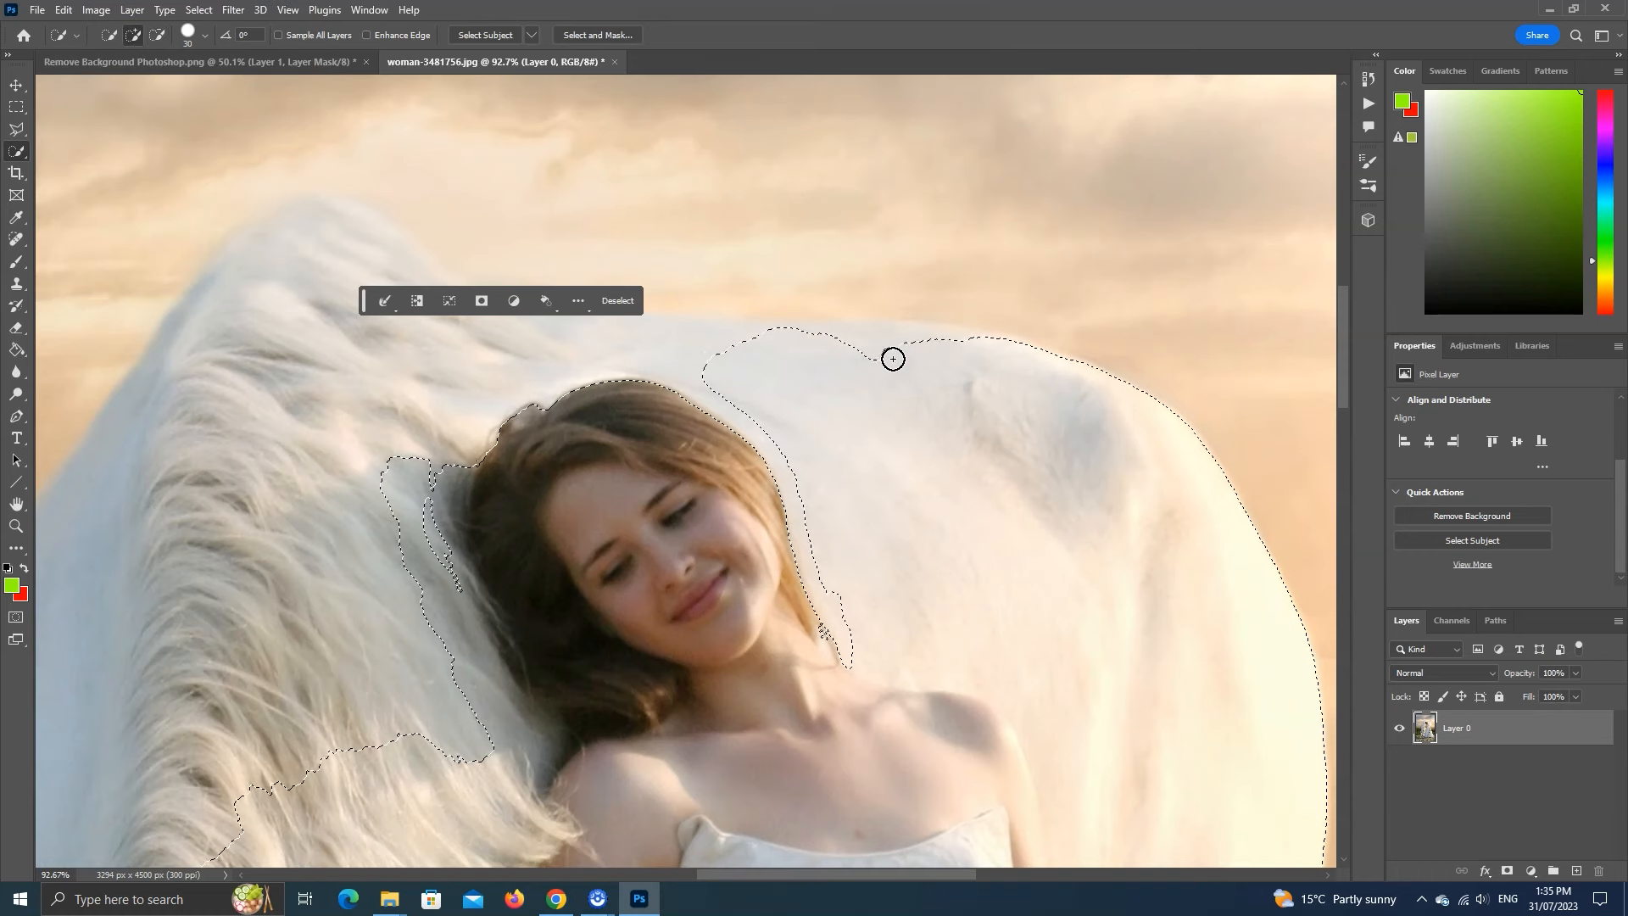
pyautogui.moveTo(860, 343); pyautogui.dragTo(951, 347)
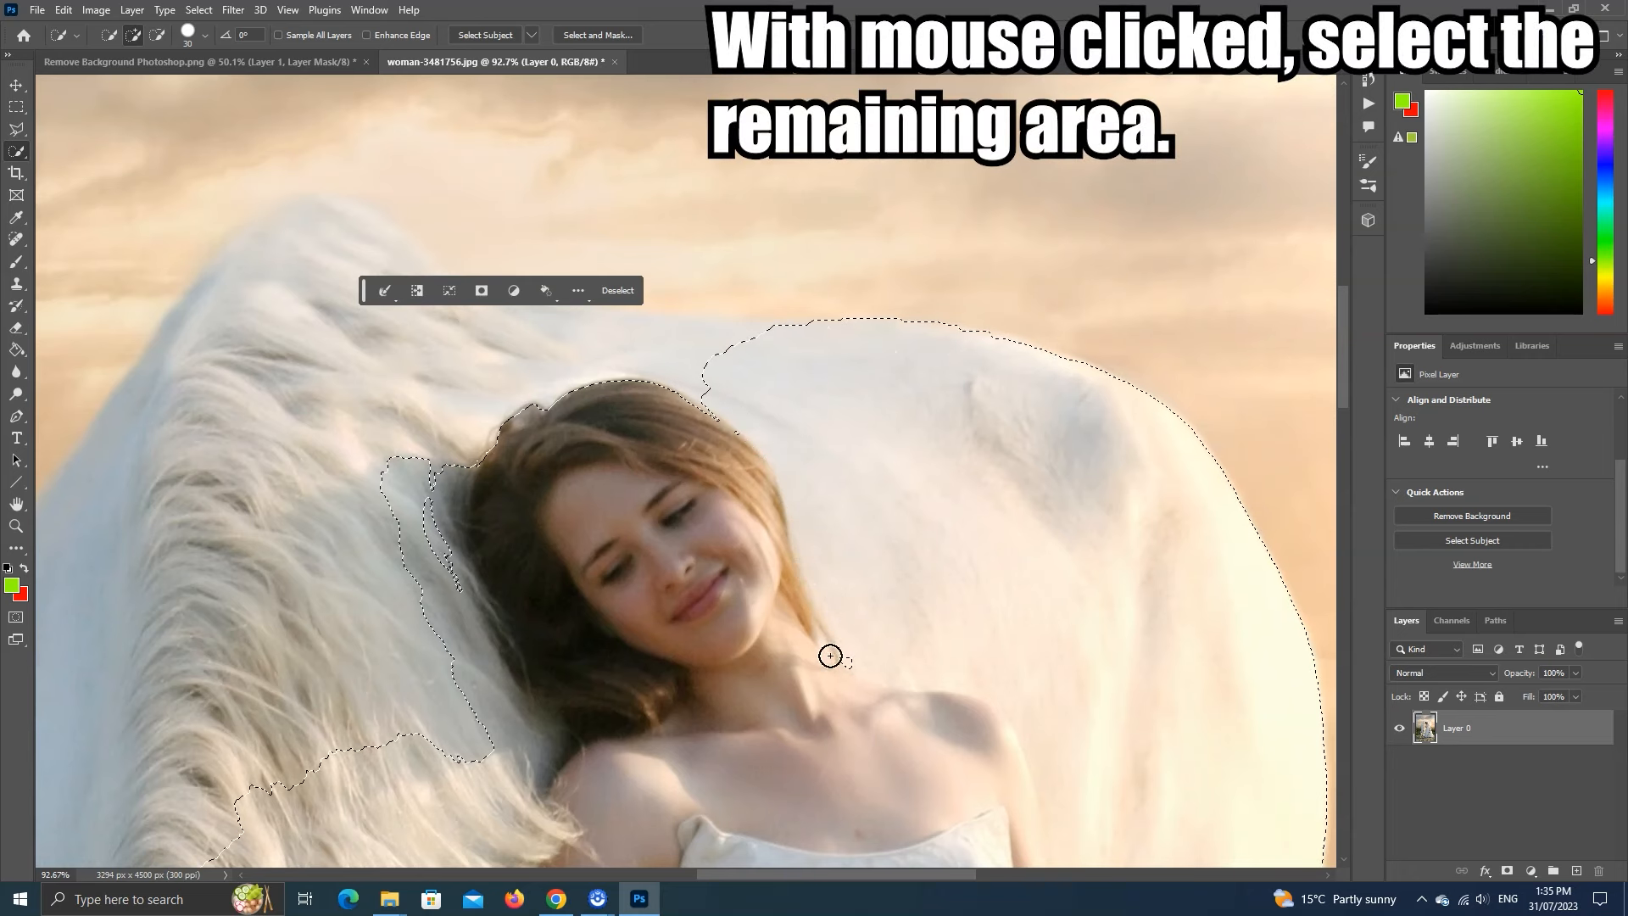
pyautogui.moveTo(698, 387)
pyautogui.mouseDown()
pyautogui.moveTo(479, 390)
pyautogui.moveTo(539, 364)
pyautogui.moveTo(357, 296)
pyautogui.moveTo(619, 233)
pyautogui.moveTo(534, 336)
pyautogui.moveTo(323, 211)
pyautogui.mouseUp()
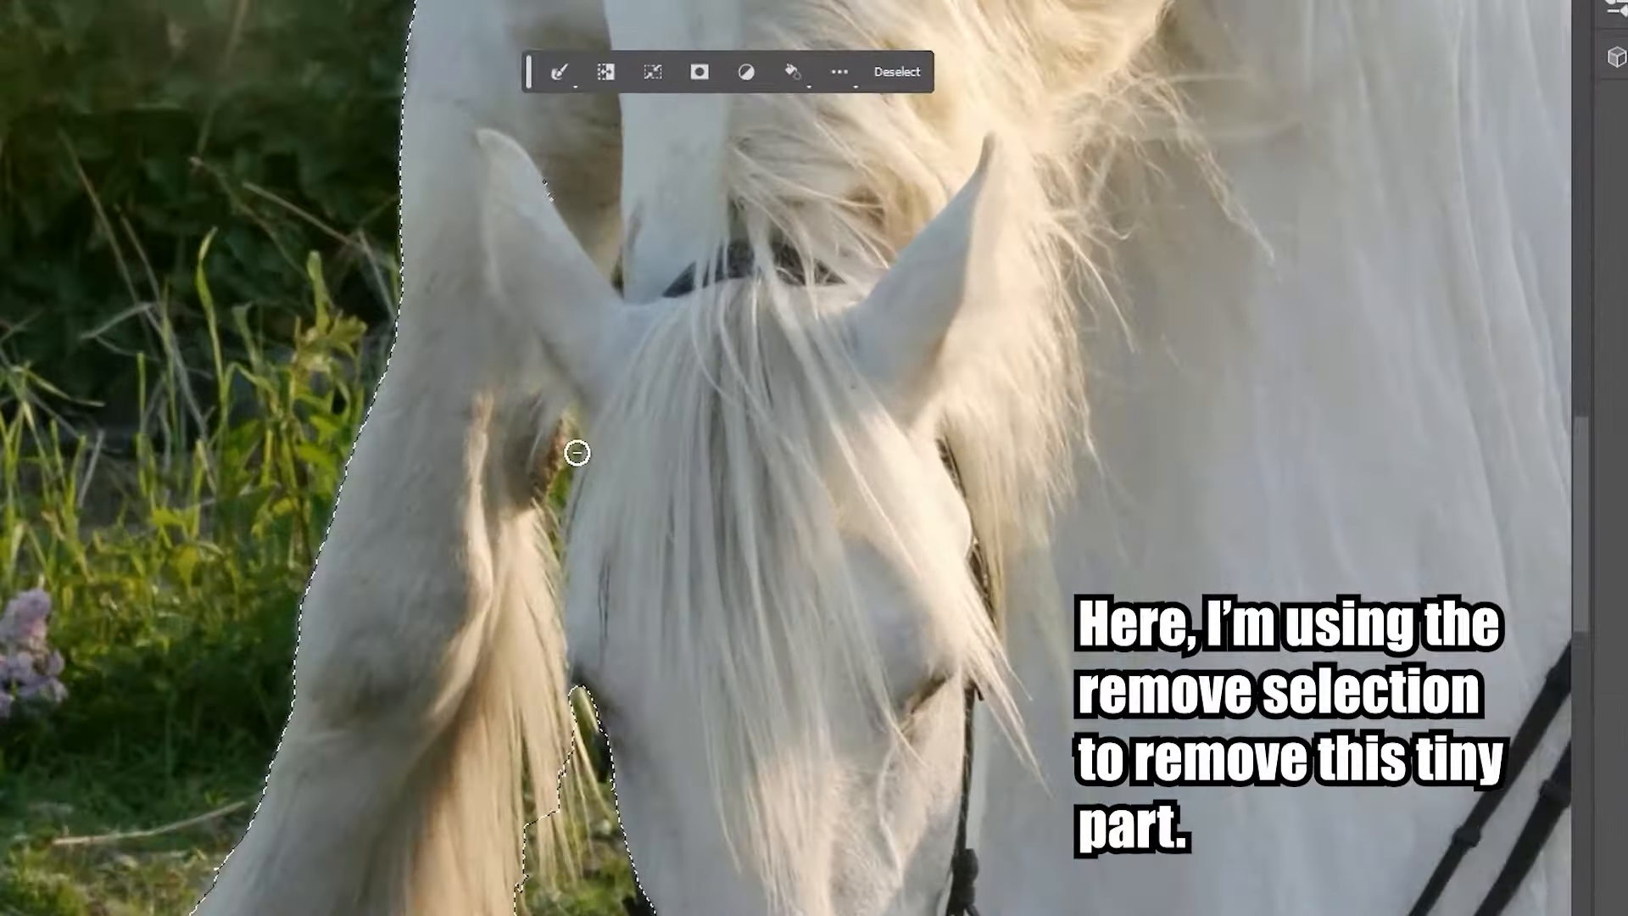
# - Subtract the small patch of grass between the horse's head and front leg from the selection with brush size 12
pyautogui.moveTo(574, 456); pyautogui.dragTo(553, 518)
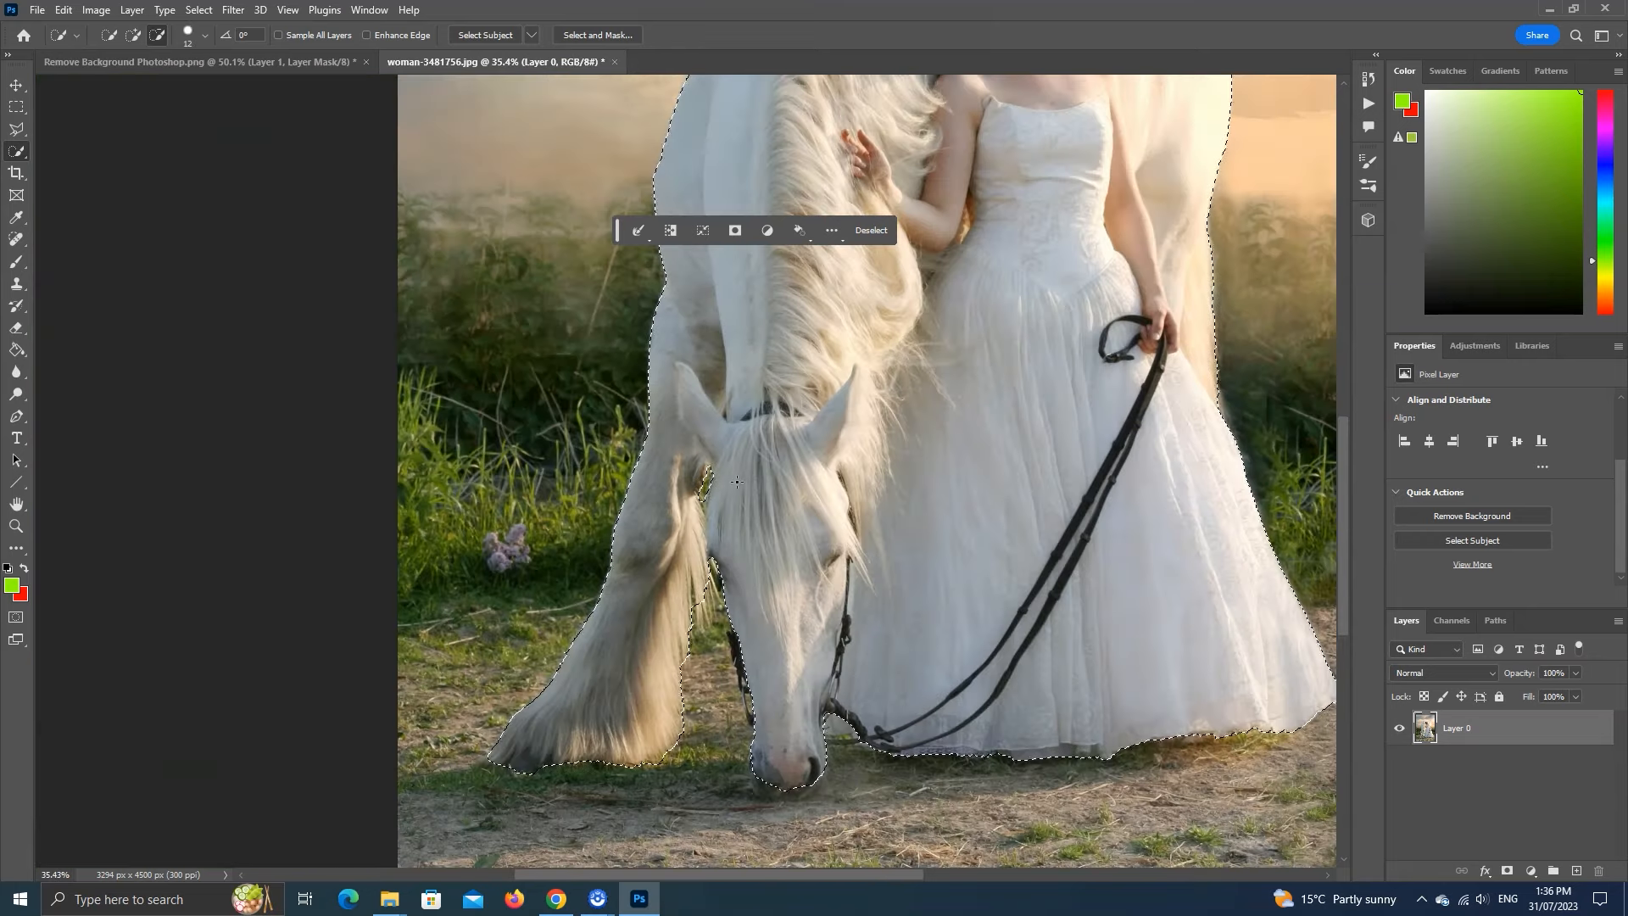
pyautogui.scroll(-1, 737, 481)
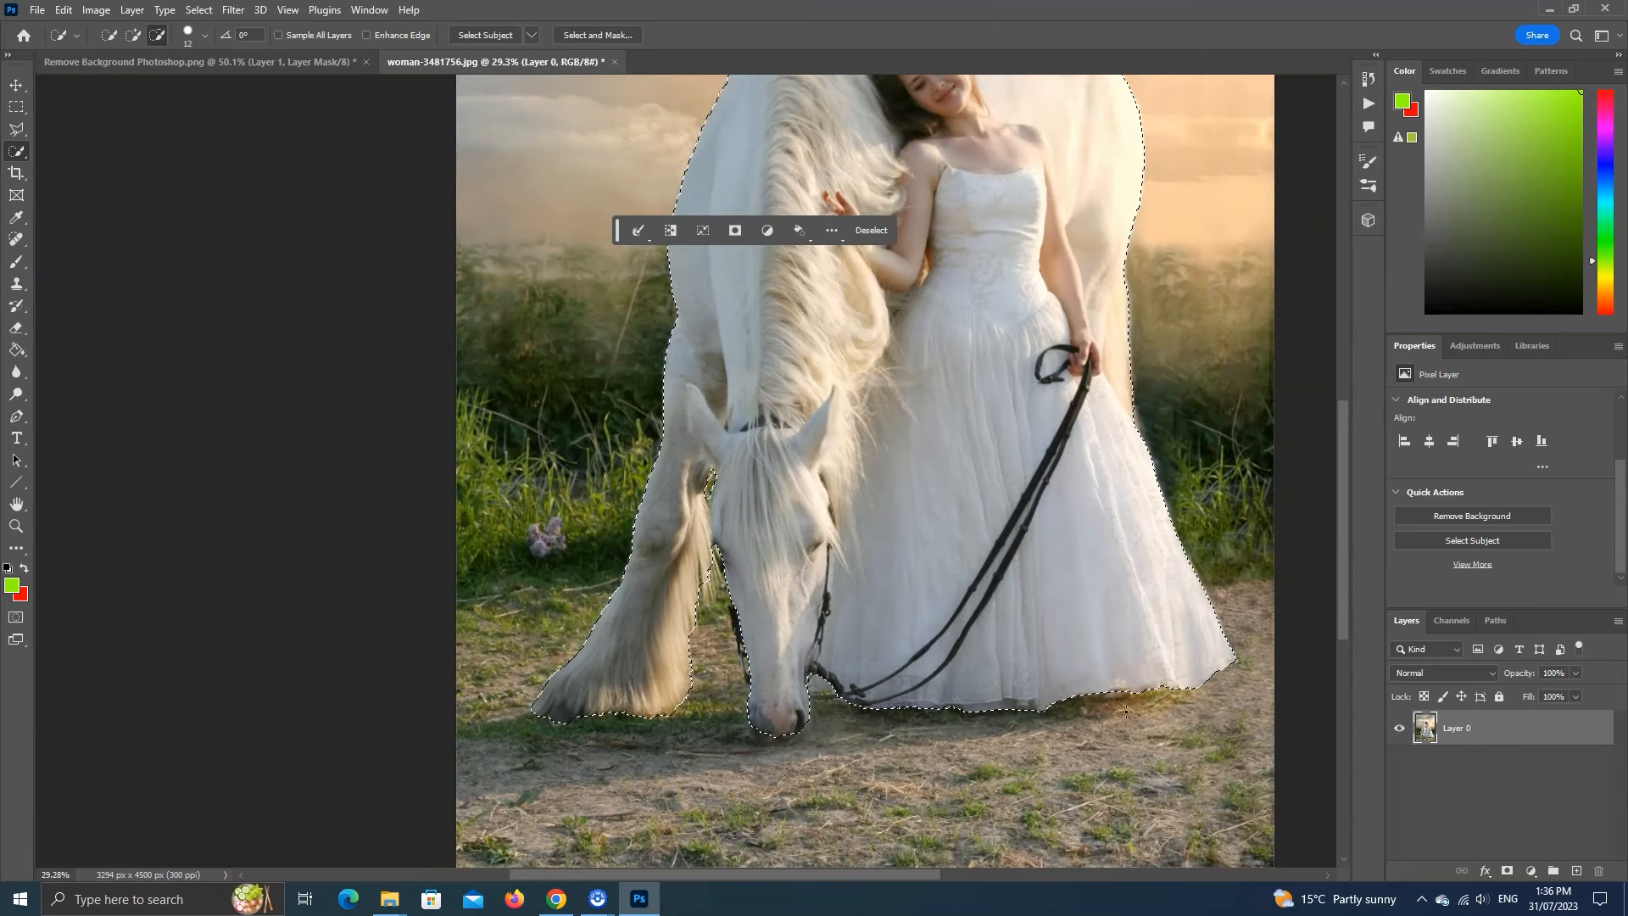
pyautogui.scroll(-3, 607, 432)
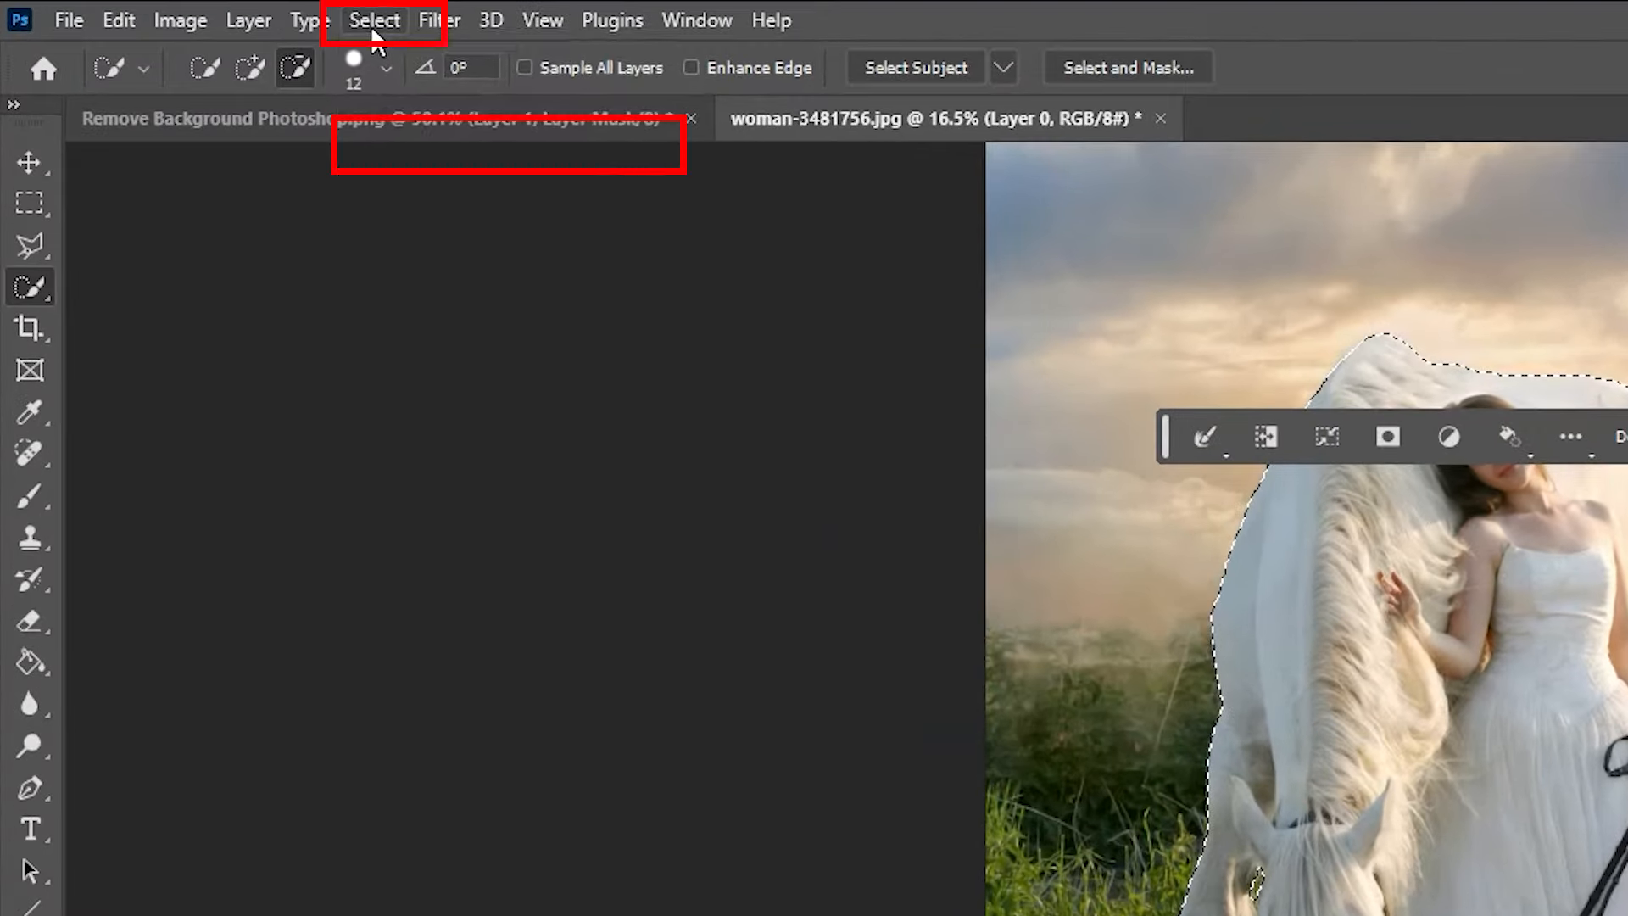
# - Invert the selection and delete the background around the bride and horse
pyautogui.click(198, 9)
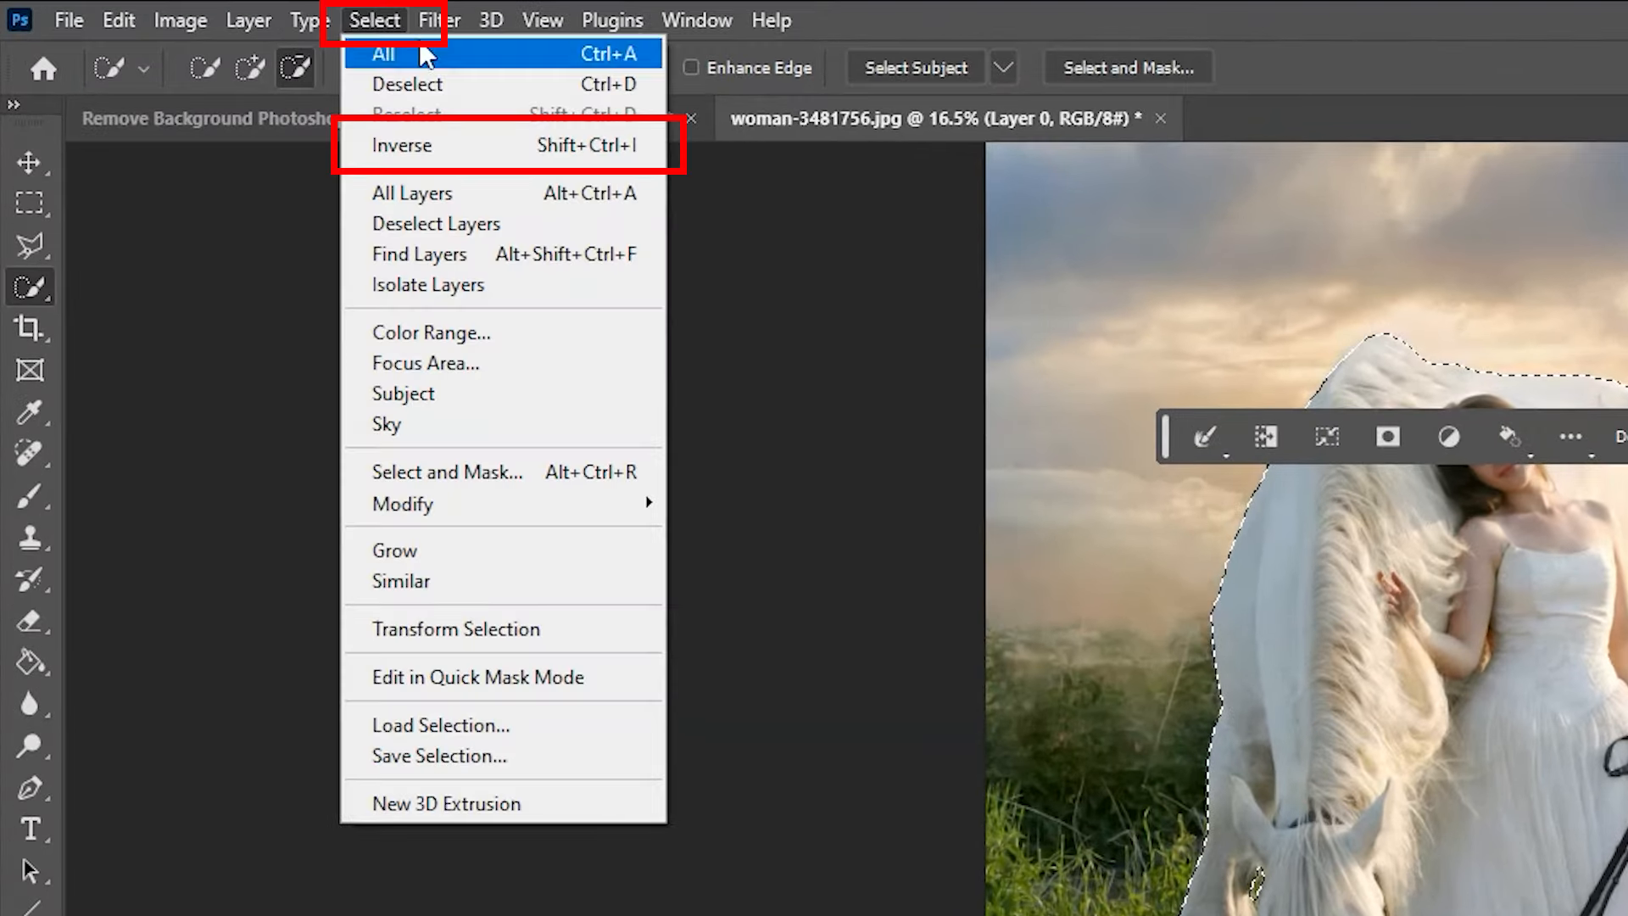
pyautogui.click(438, 159)
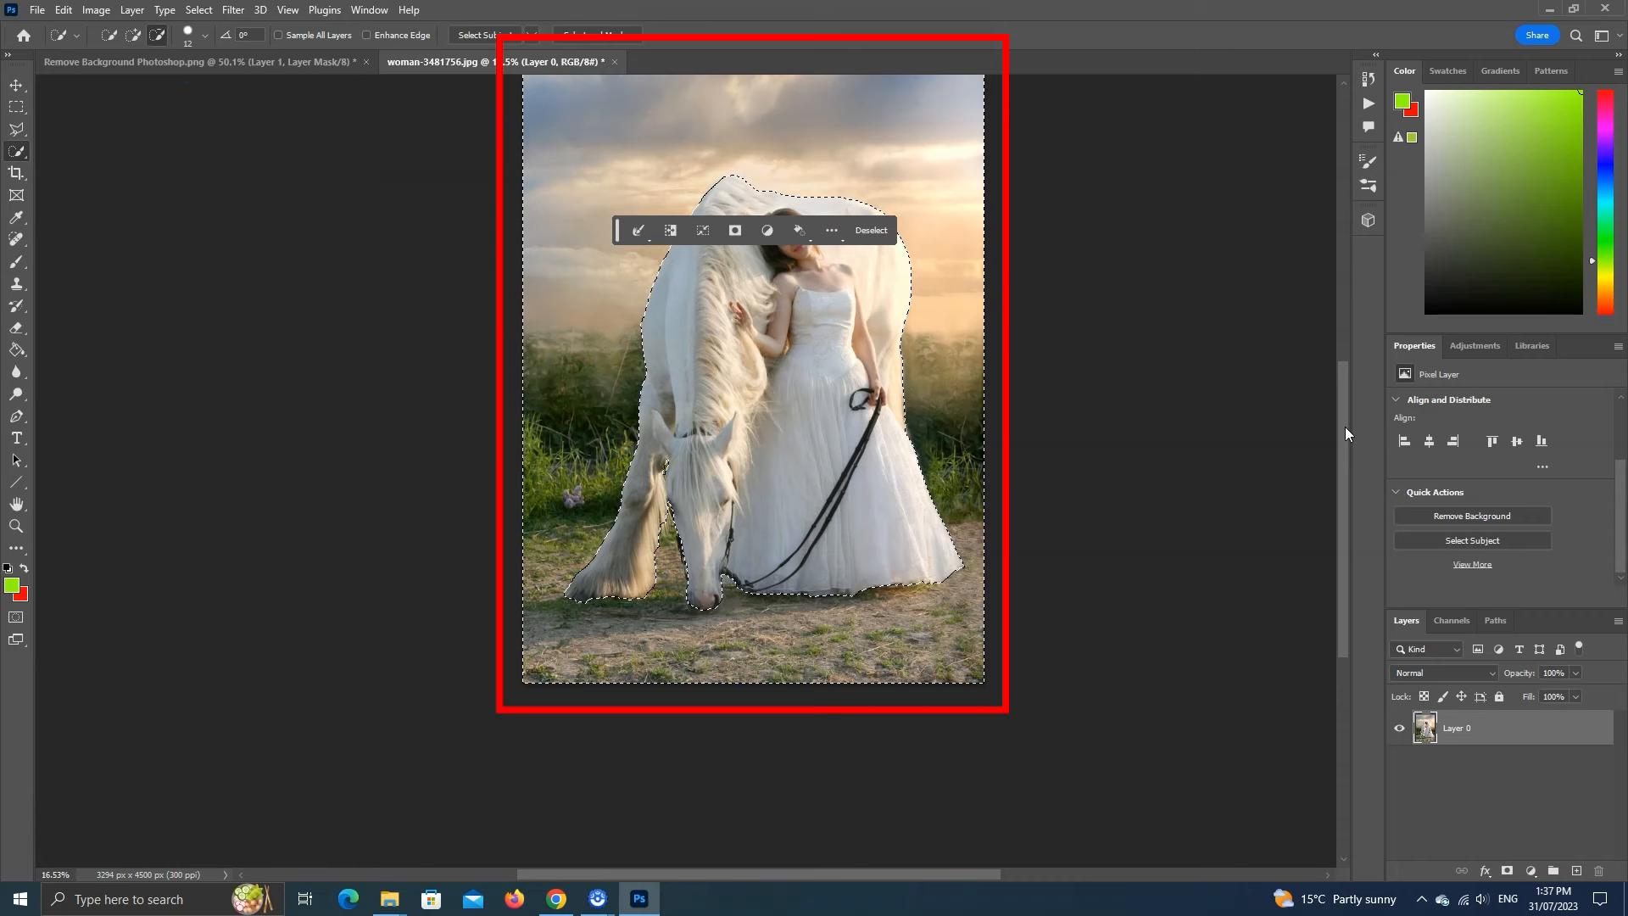
pyautogui.moveTo(1343, 429); pyautogui.dragTo(1330, 395)
pyautogui.press('Delete')
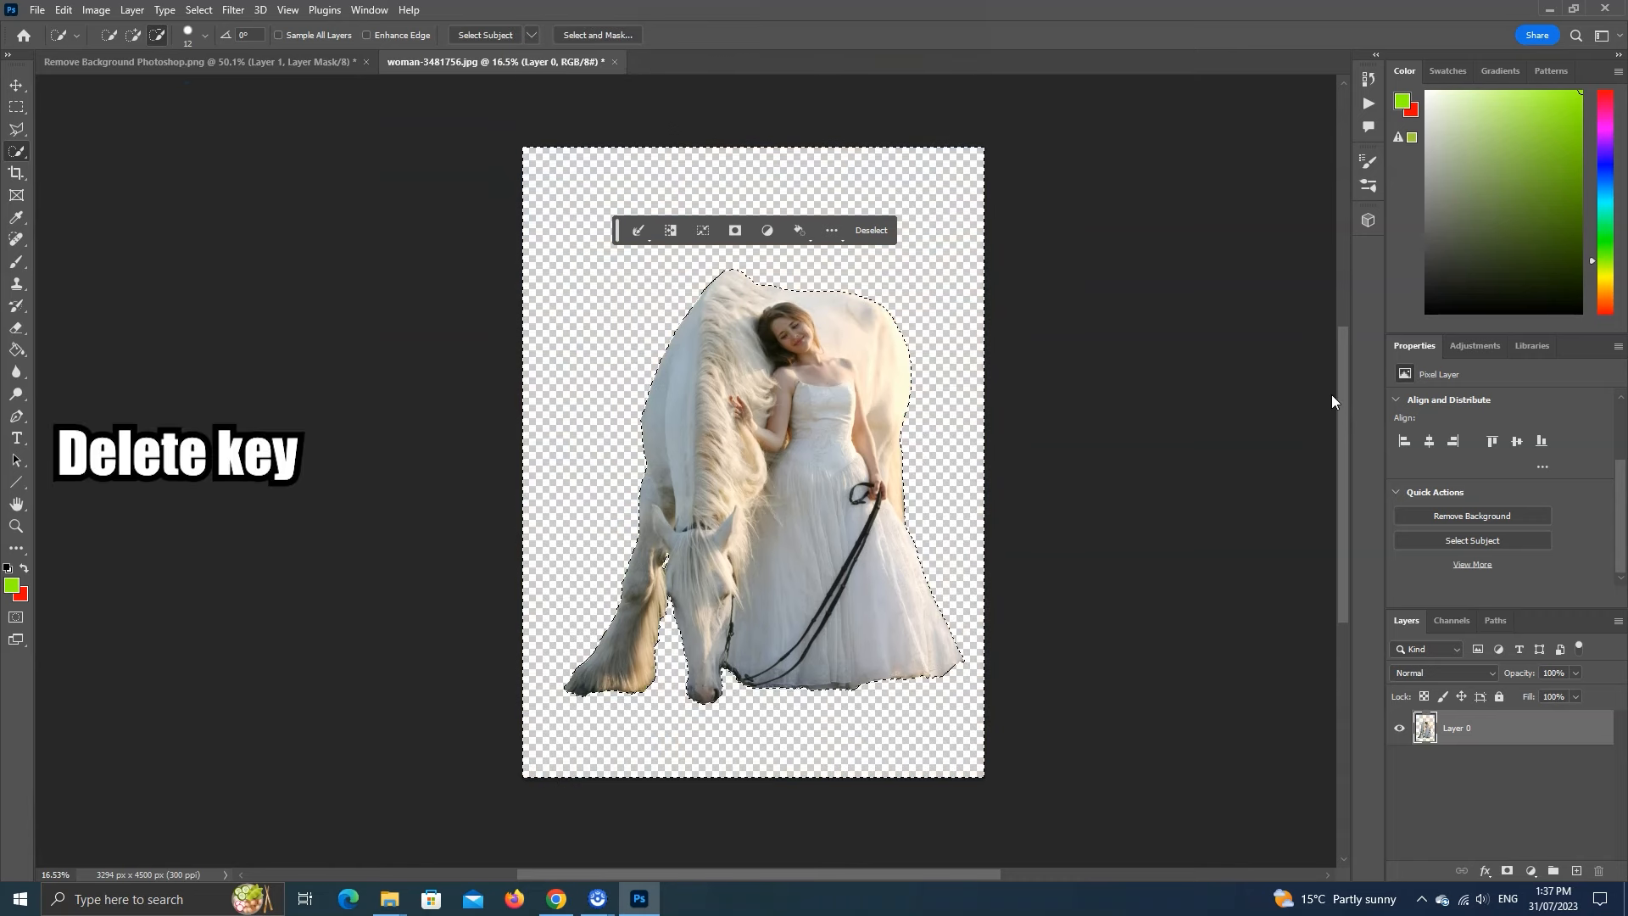
# - Clear the selection around the bride-and-horse cutout and return to the Move tool
pyautogui.click(198, 10)
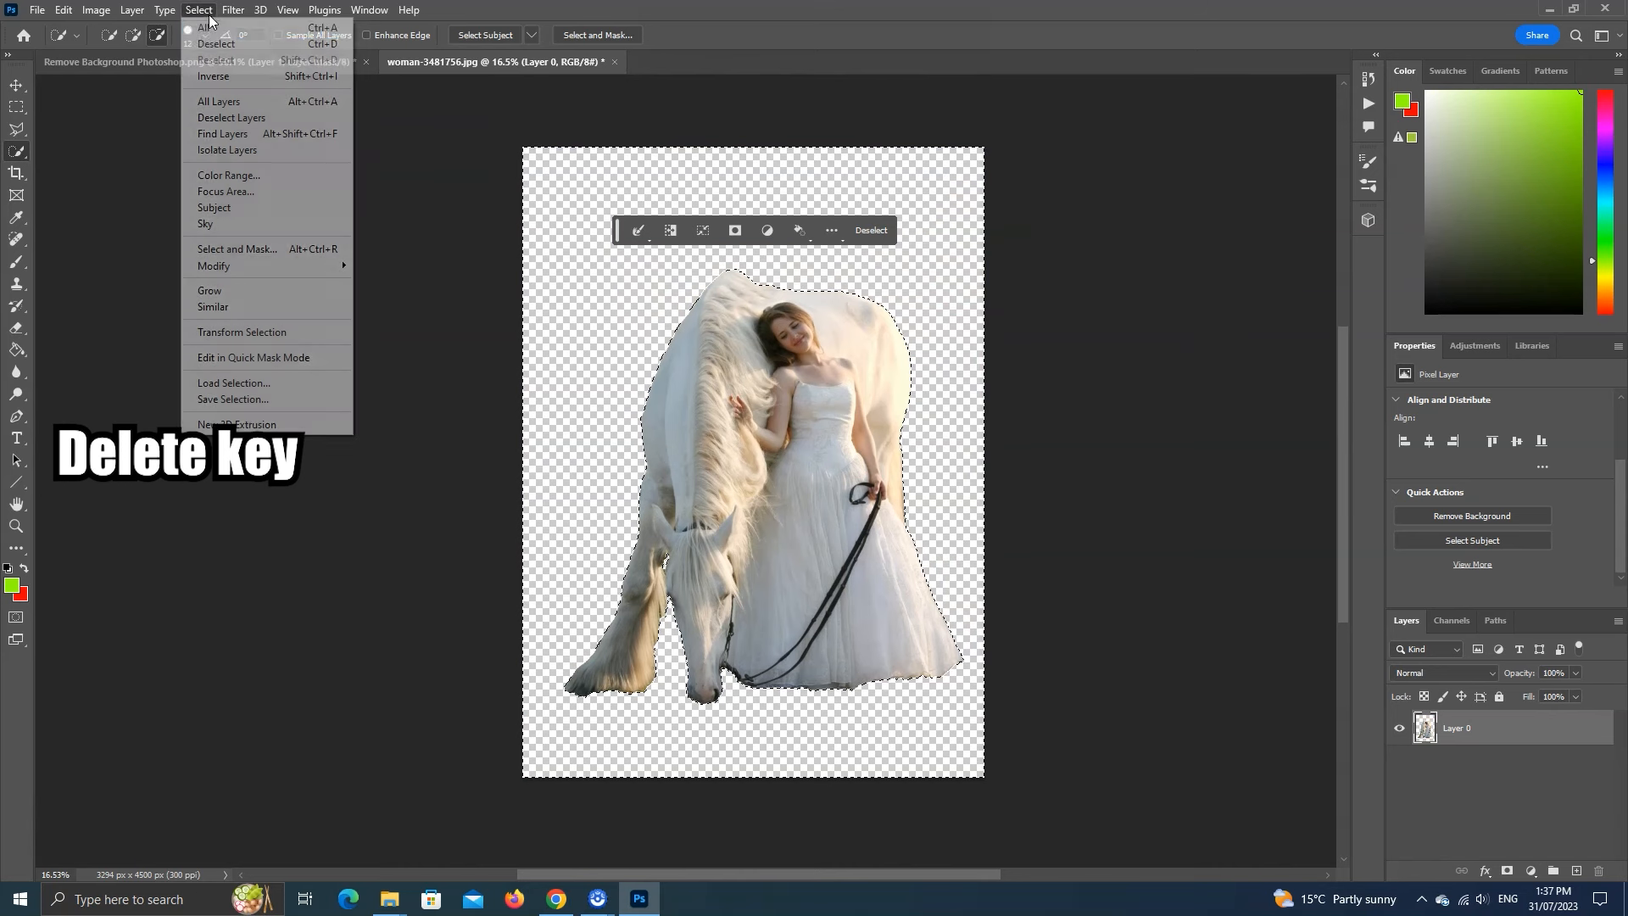
pyautogui.click(224, 44)
pyautogui.press('v')
pyautogui.moveTo(837, 350); pyautogui.dragTo(838, 425)
pyautogui.scroll(-6, 840, 427)
pyautogui.scroll(9, 846, 424)
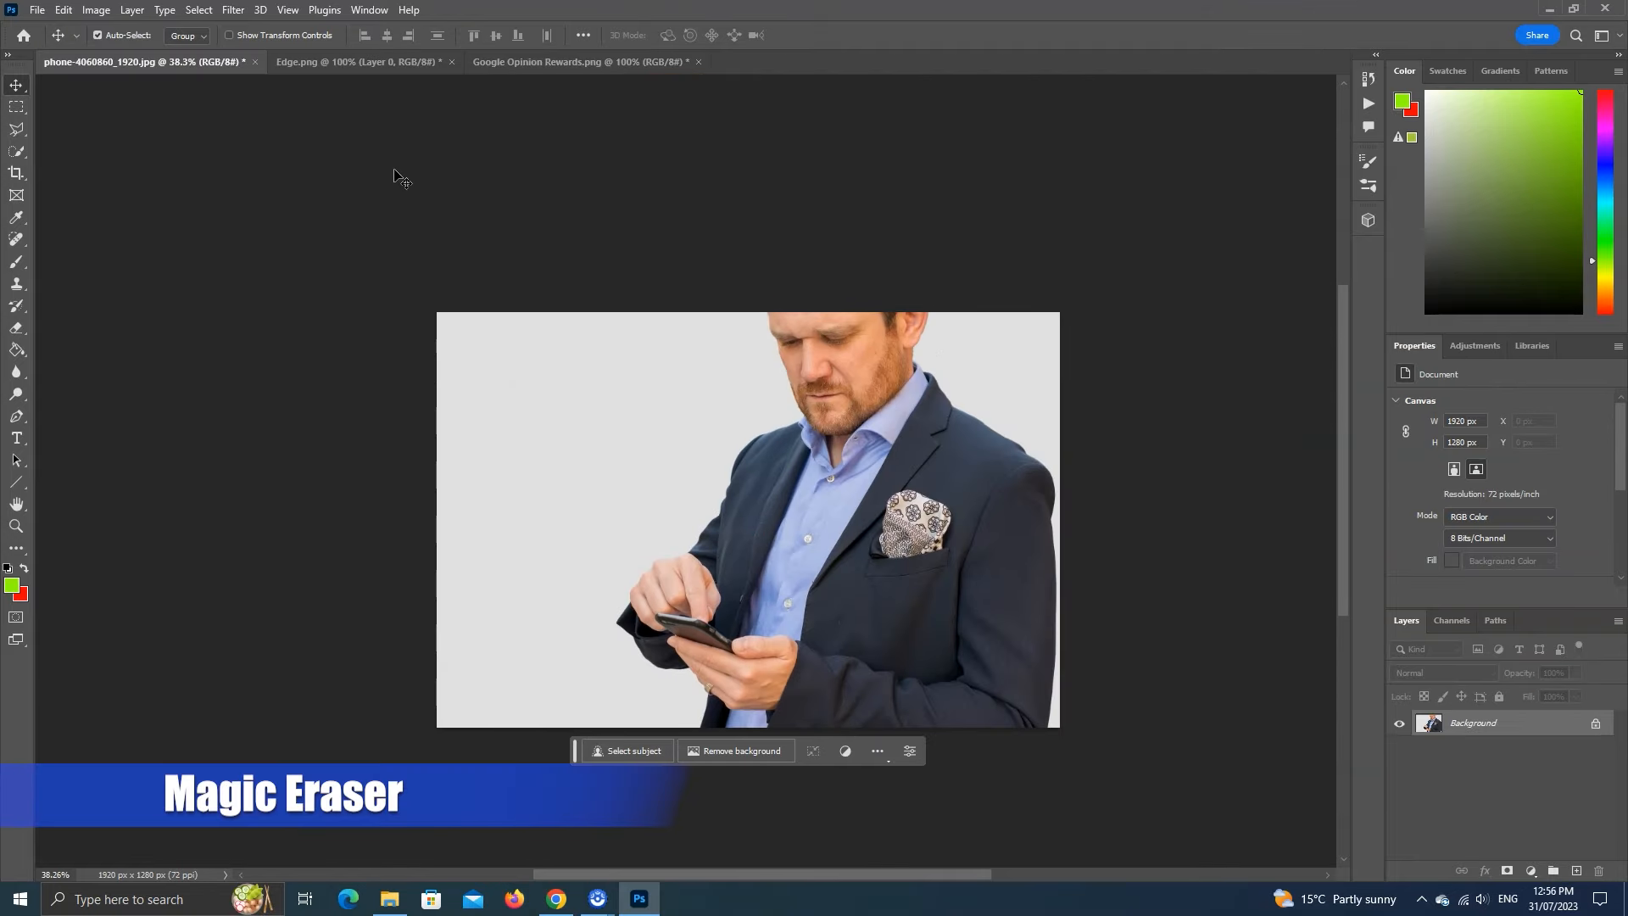
# - View the Edge.png and Google Opinion Rewards.png documents as solid-background examples, and return to phone-4060860_1920.jpg
pyautogui.click(332, 63)
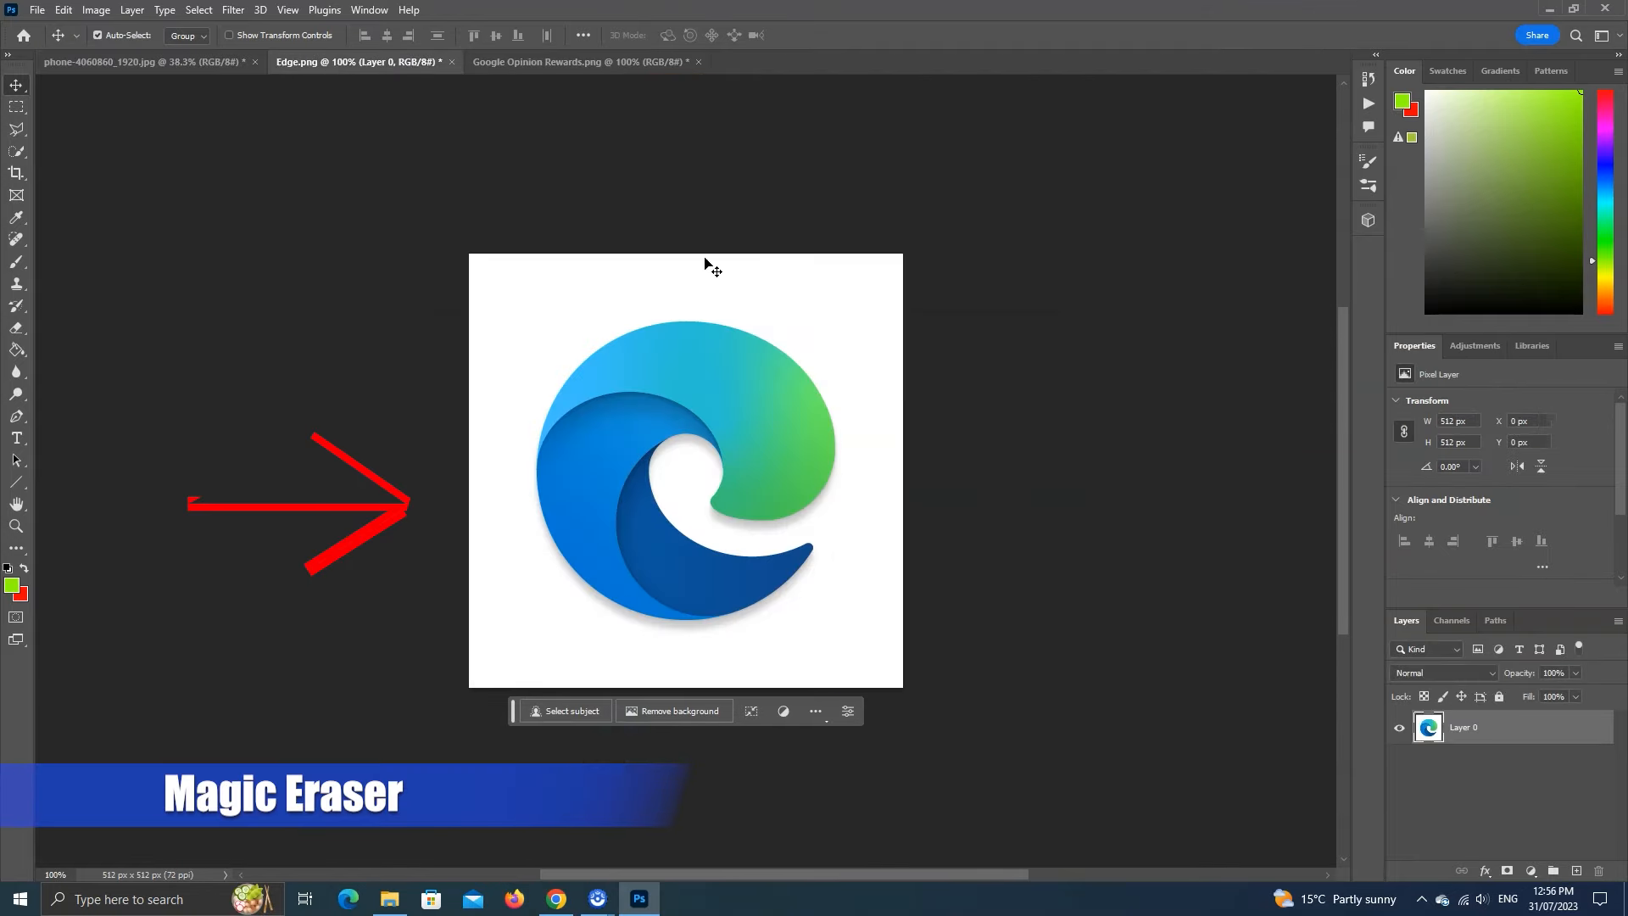
pyautogui.click(544, 64)
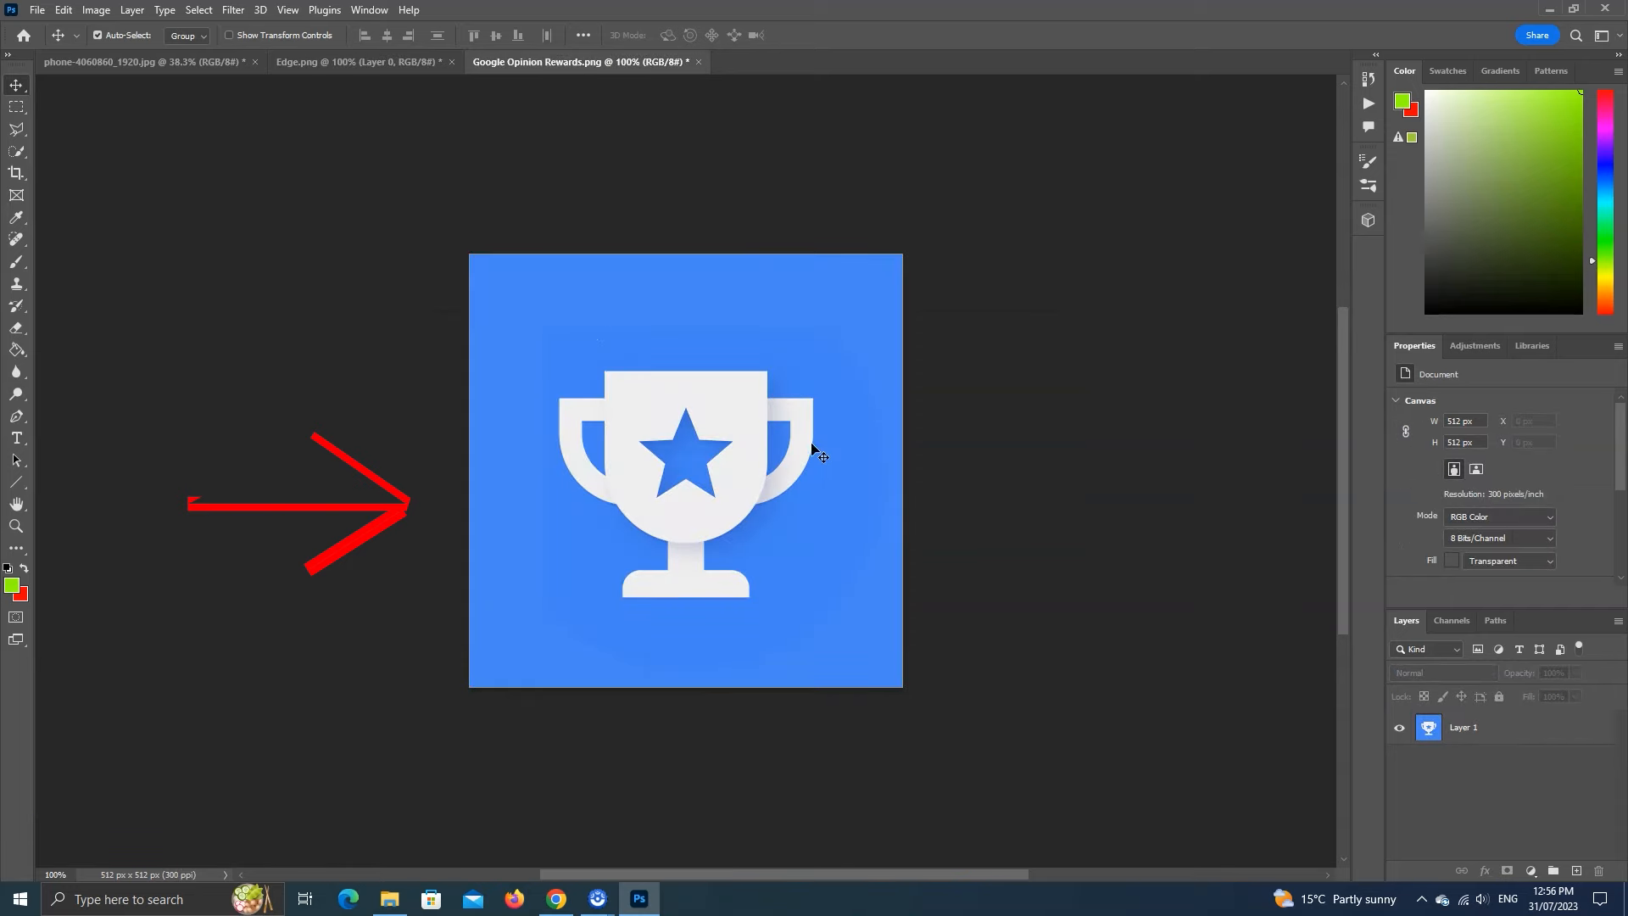
pyautogui.click(190, 66)
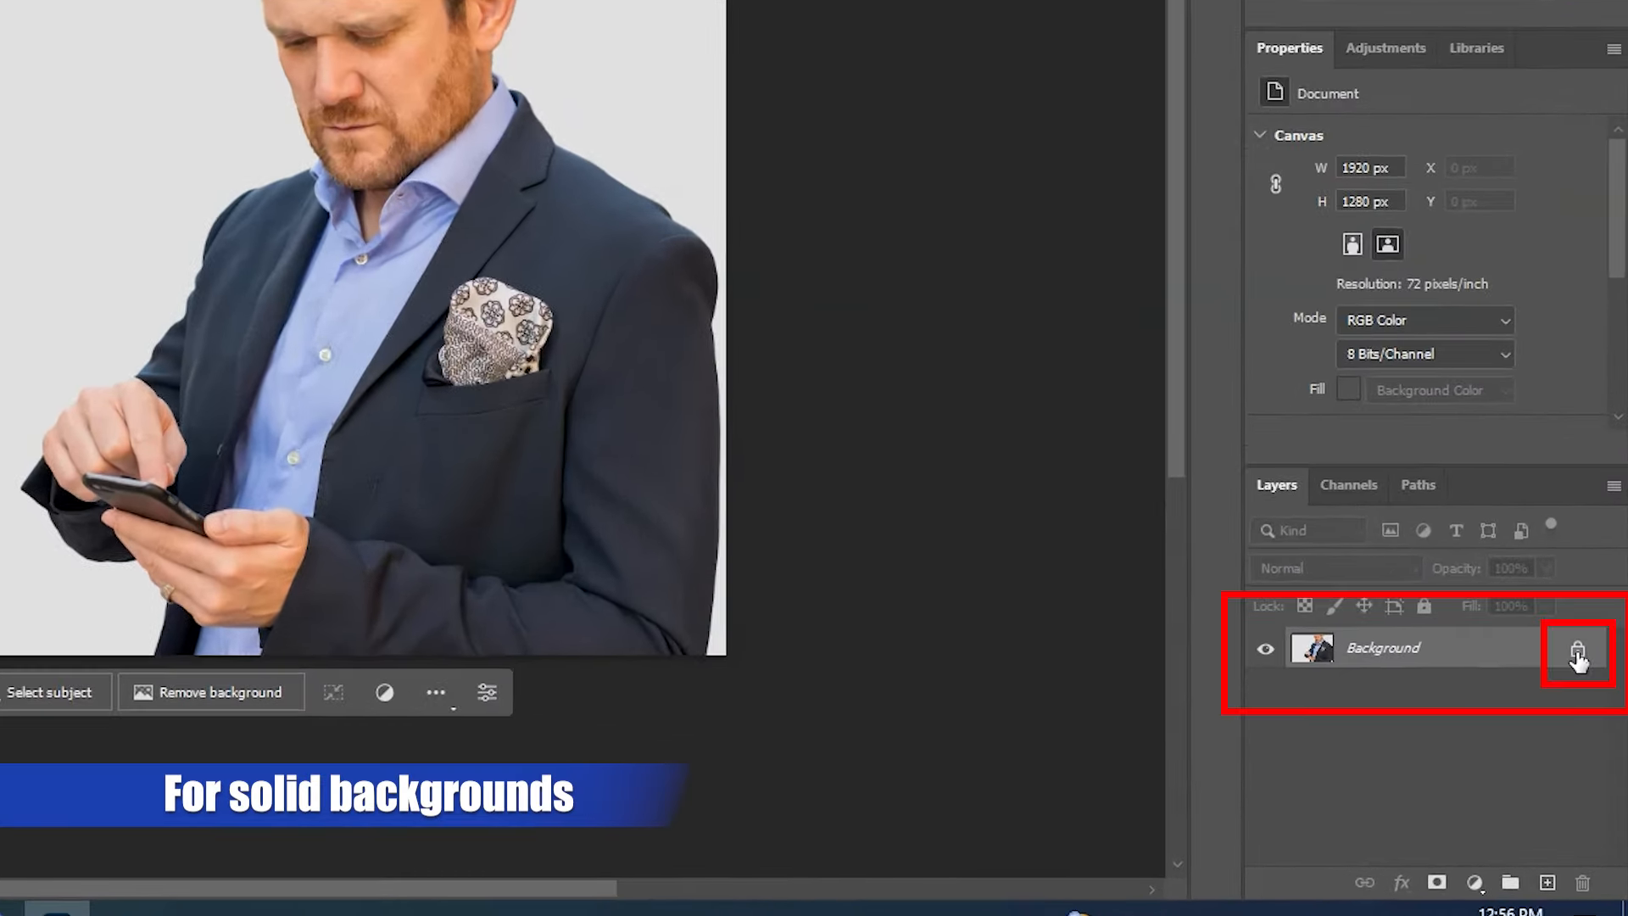
# - Unlock the Background layer and erase the solid grey area to the left of the man with the Magic Eraser tool
pyautogui.click(1577, 651)
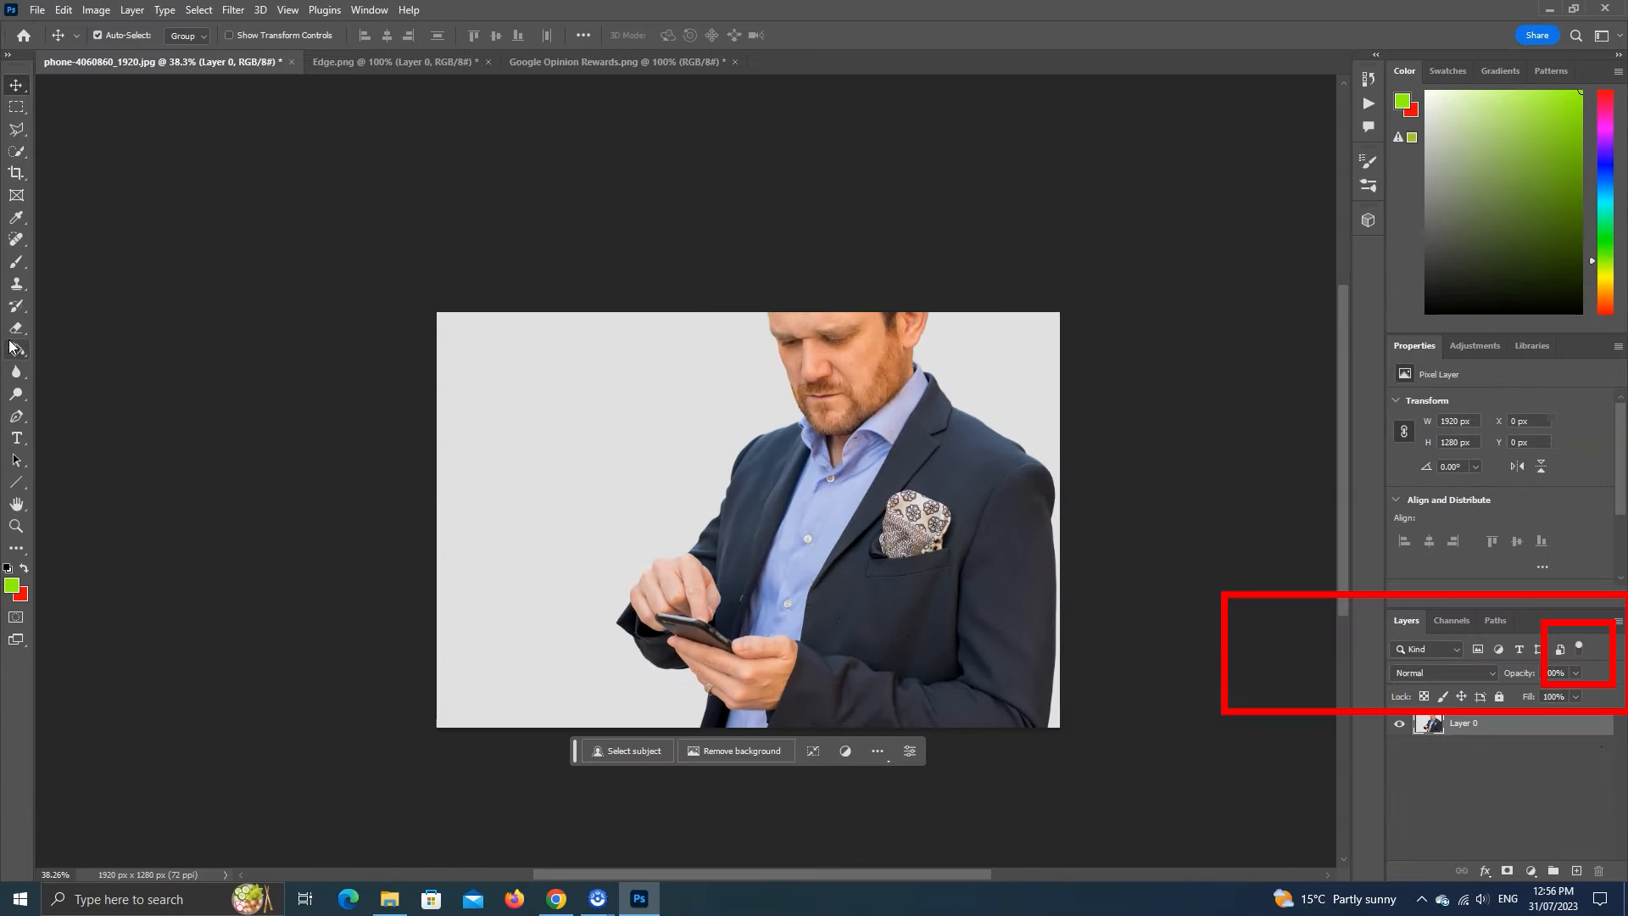
pyautogui.rightClick(15, 329)
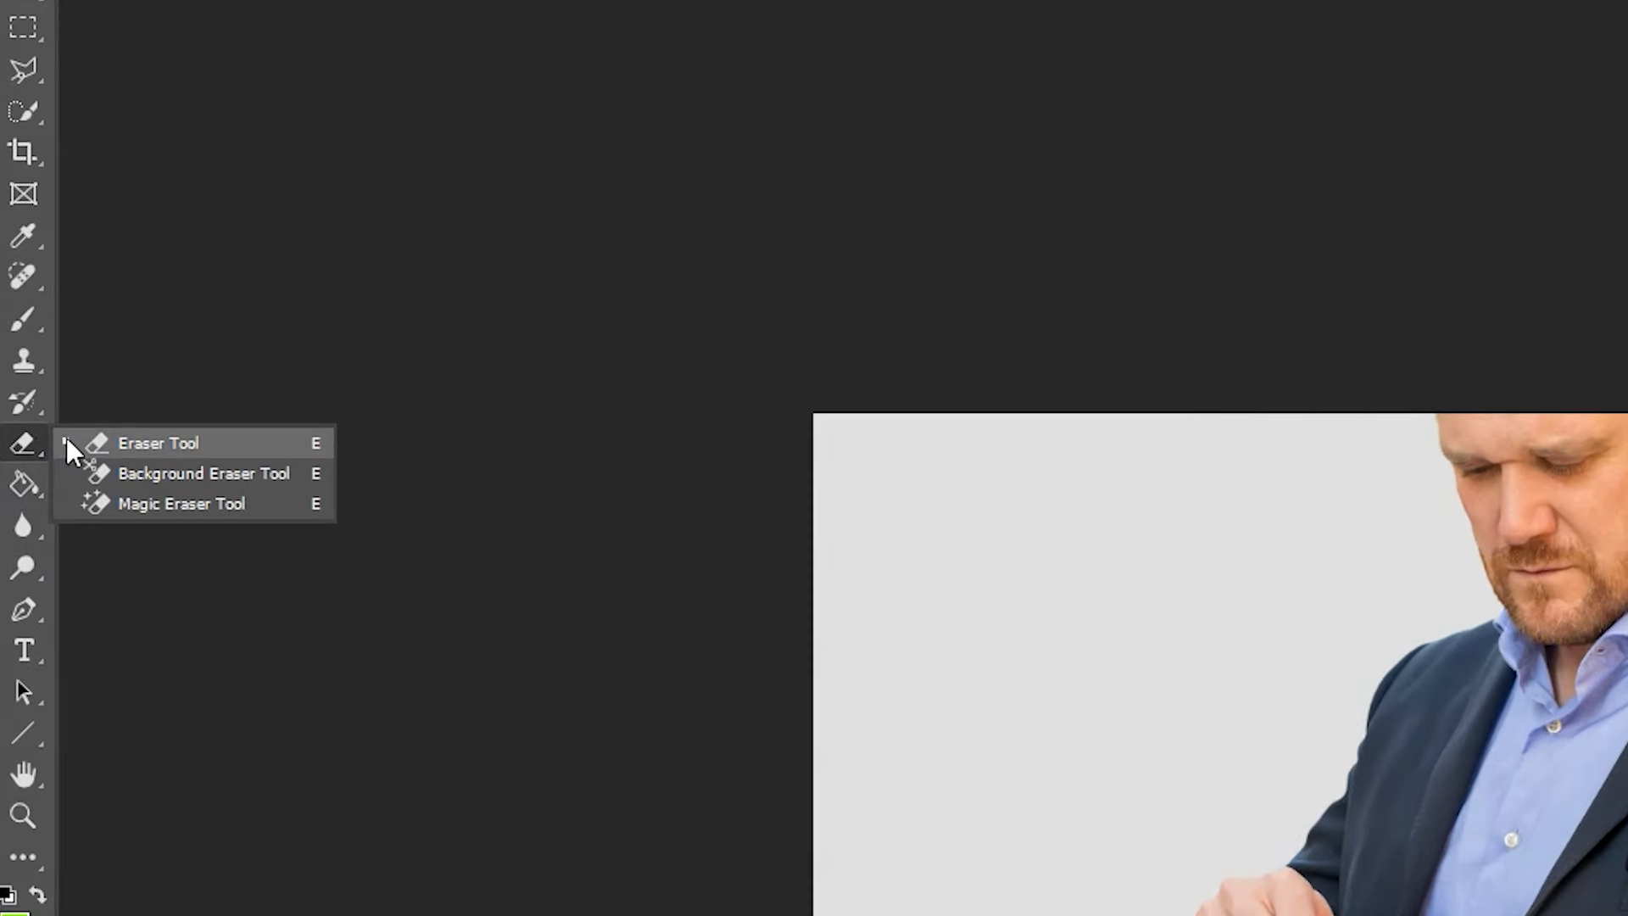
pyautogui.click(252, 504)
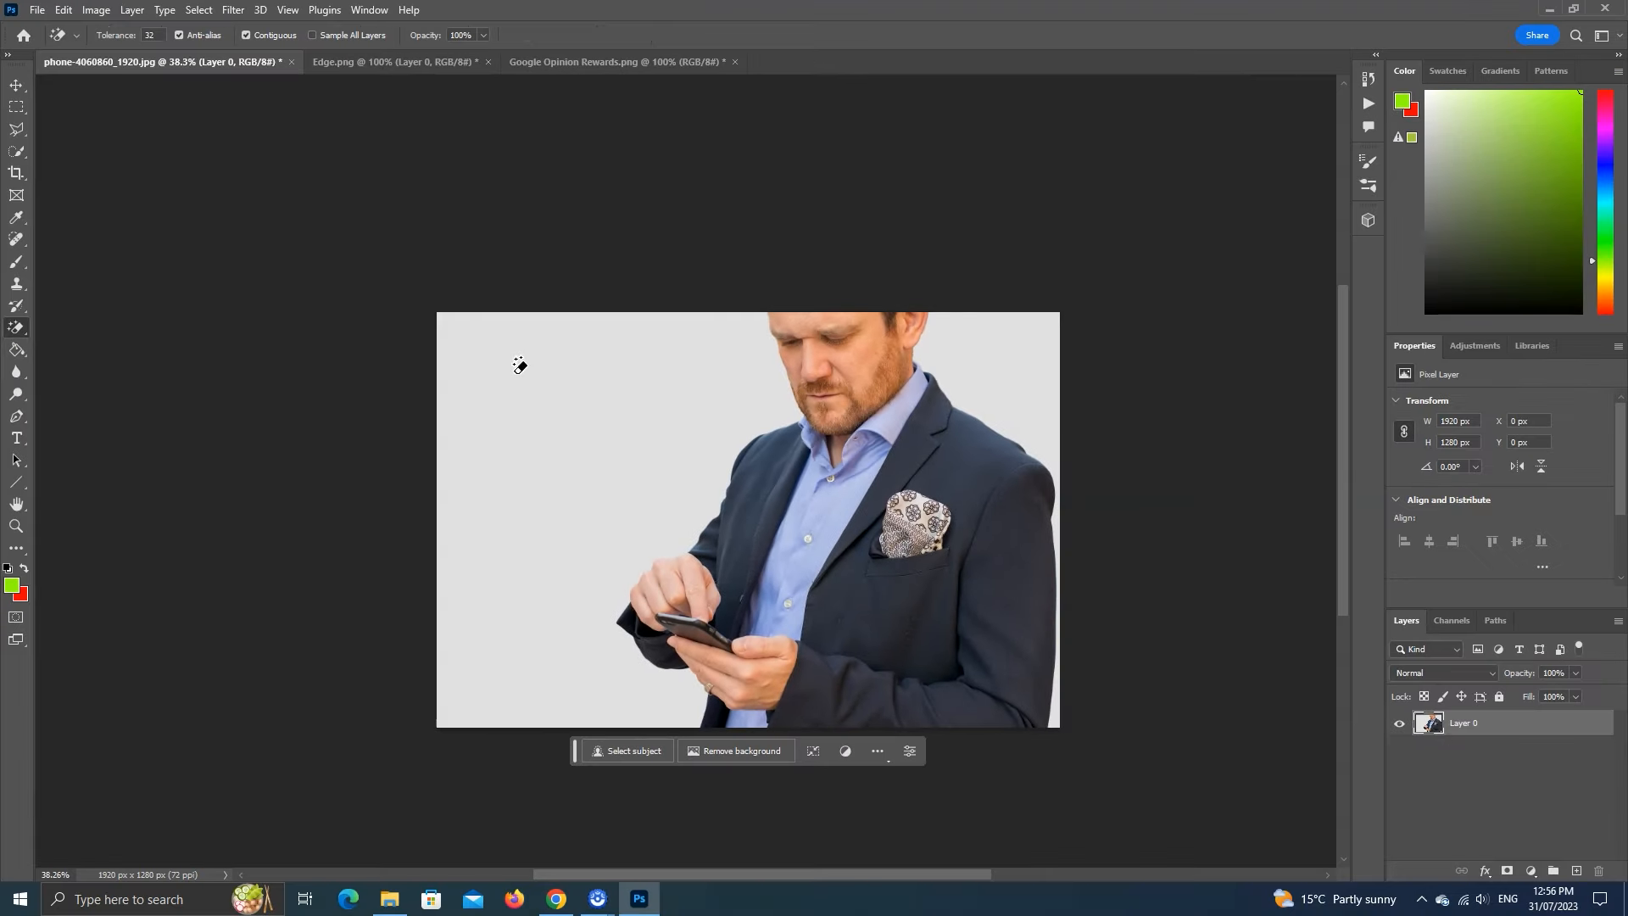
pyautogui.click(538, 368)
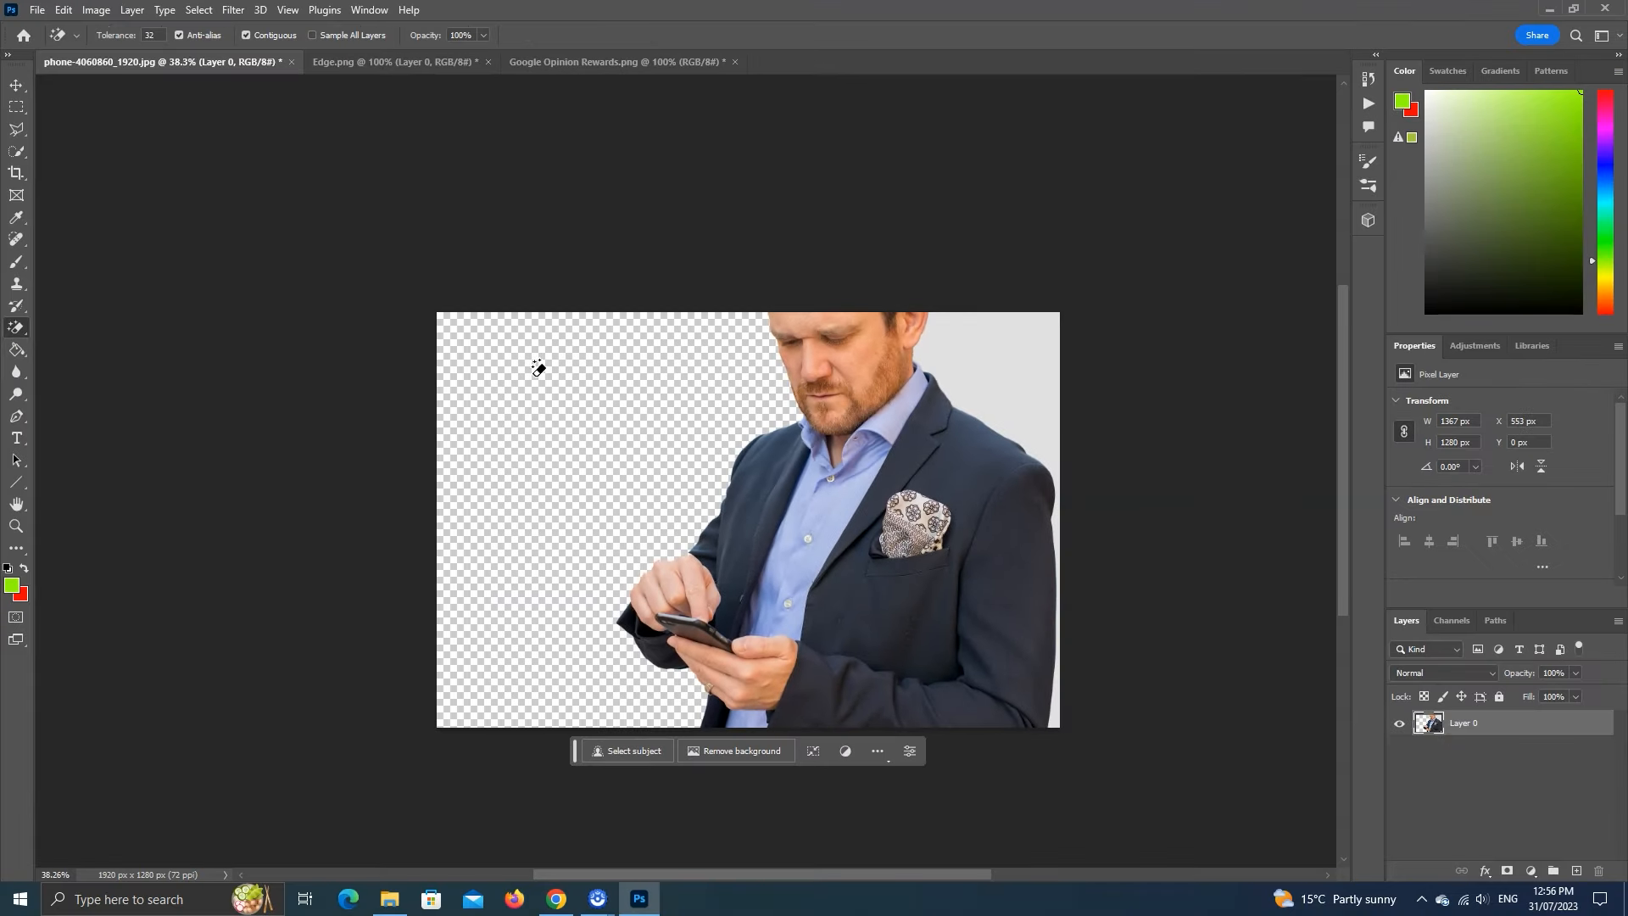
# - Erase the remaining solid grey area to the right of the man with the Magic Eraser
pyautogui.click(1011, 373)
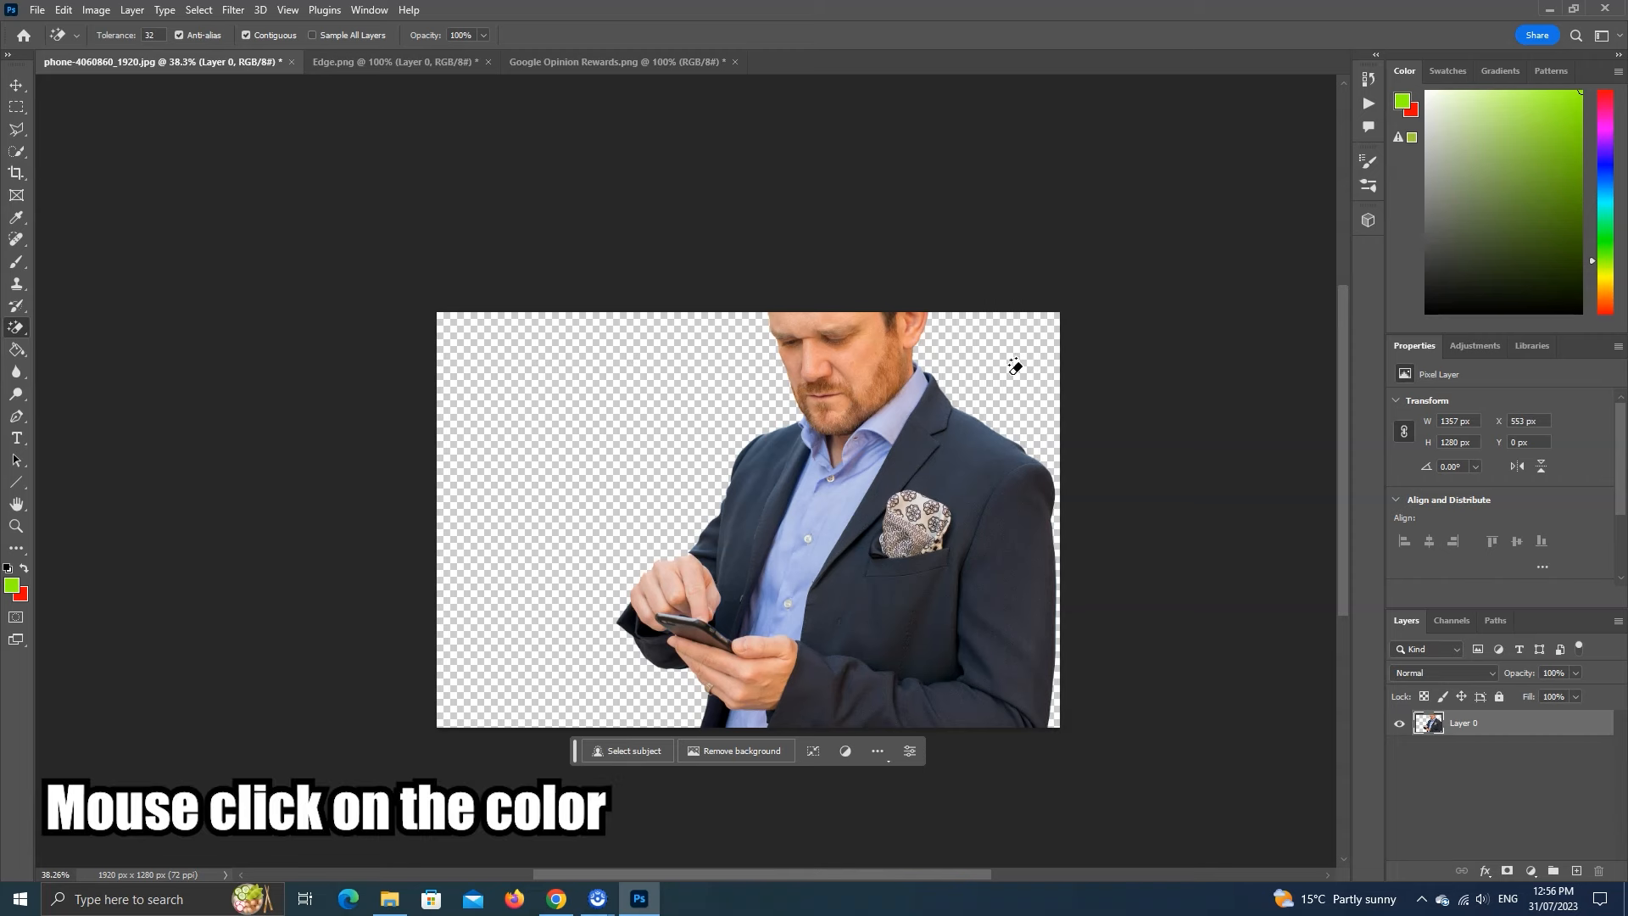
pyautogui.scroll(-2, 1014, 366)
pyautogui.scroll(3, 727, 398)
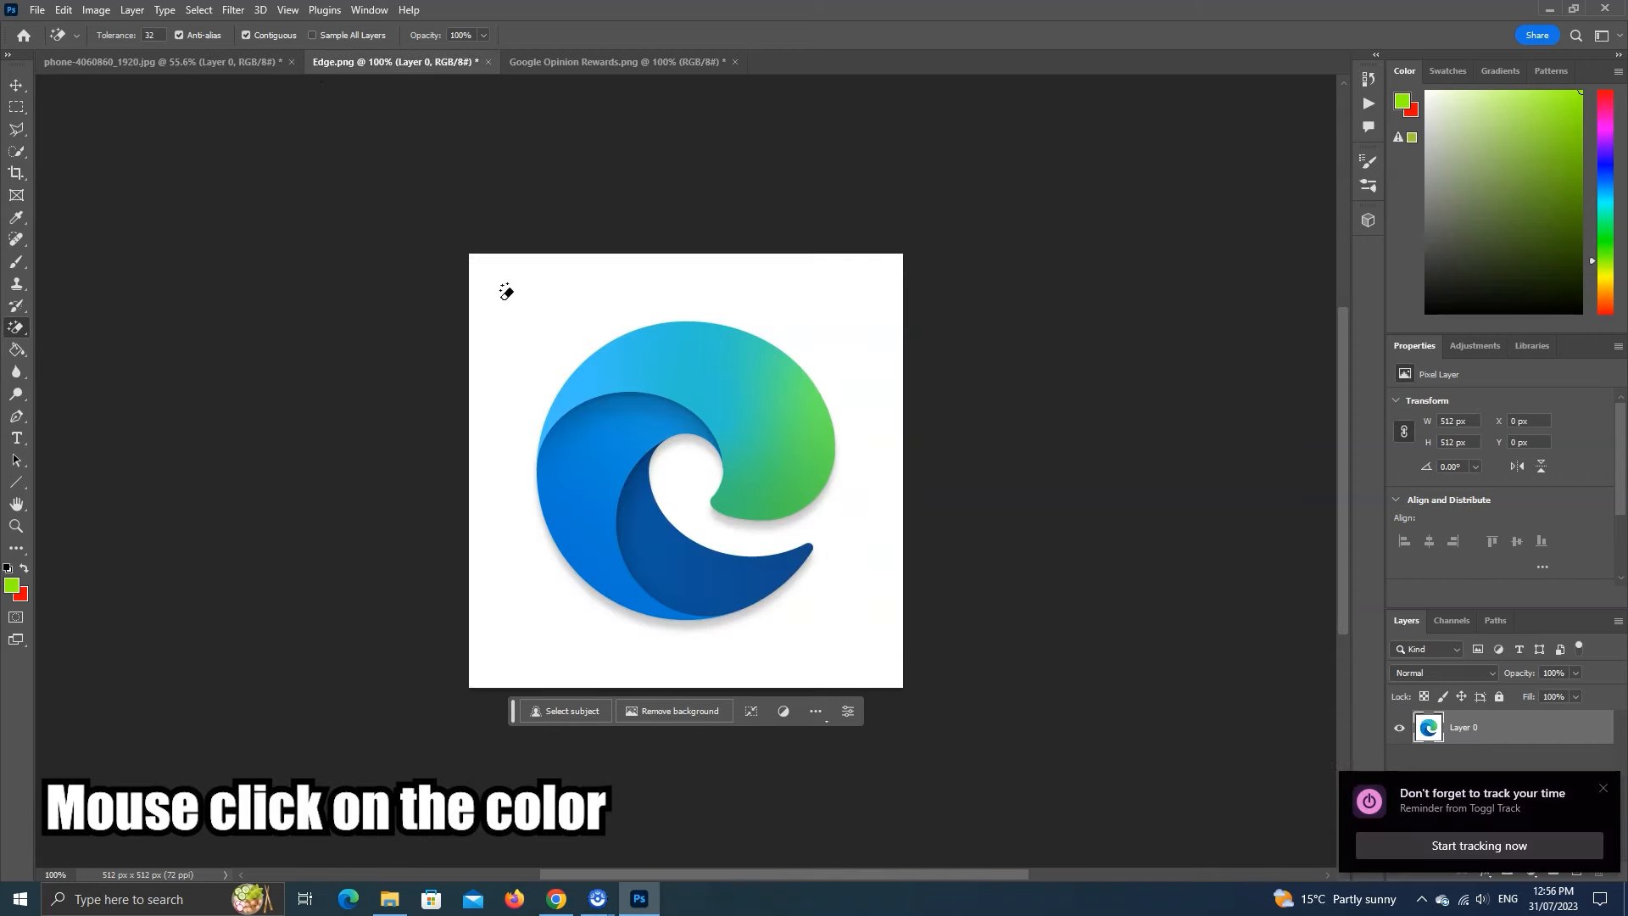
# - Erase the solid white background around the logo in the Edge.png document with the Magic Eraser
pyautogui.click(507, 312)
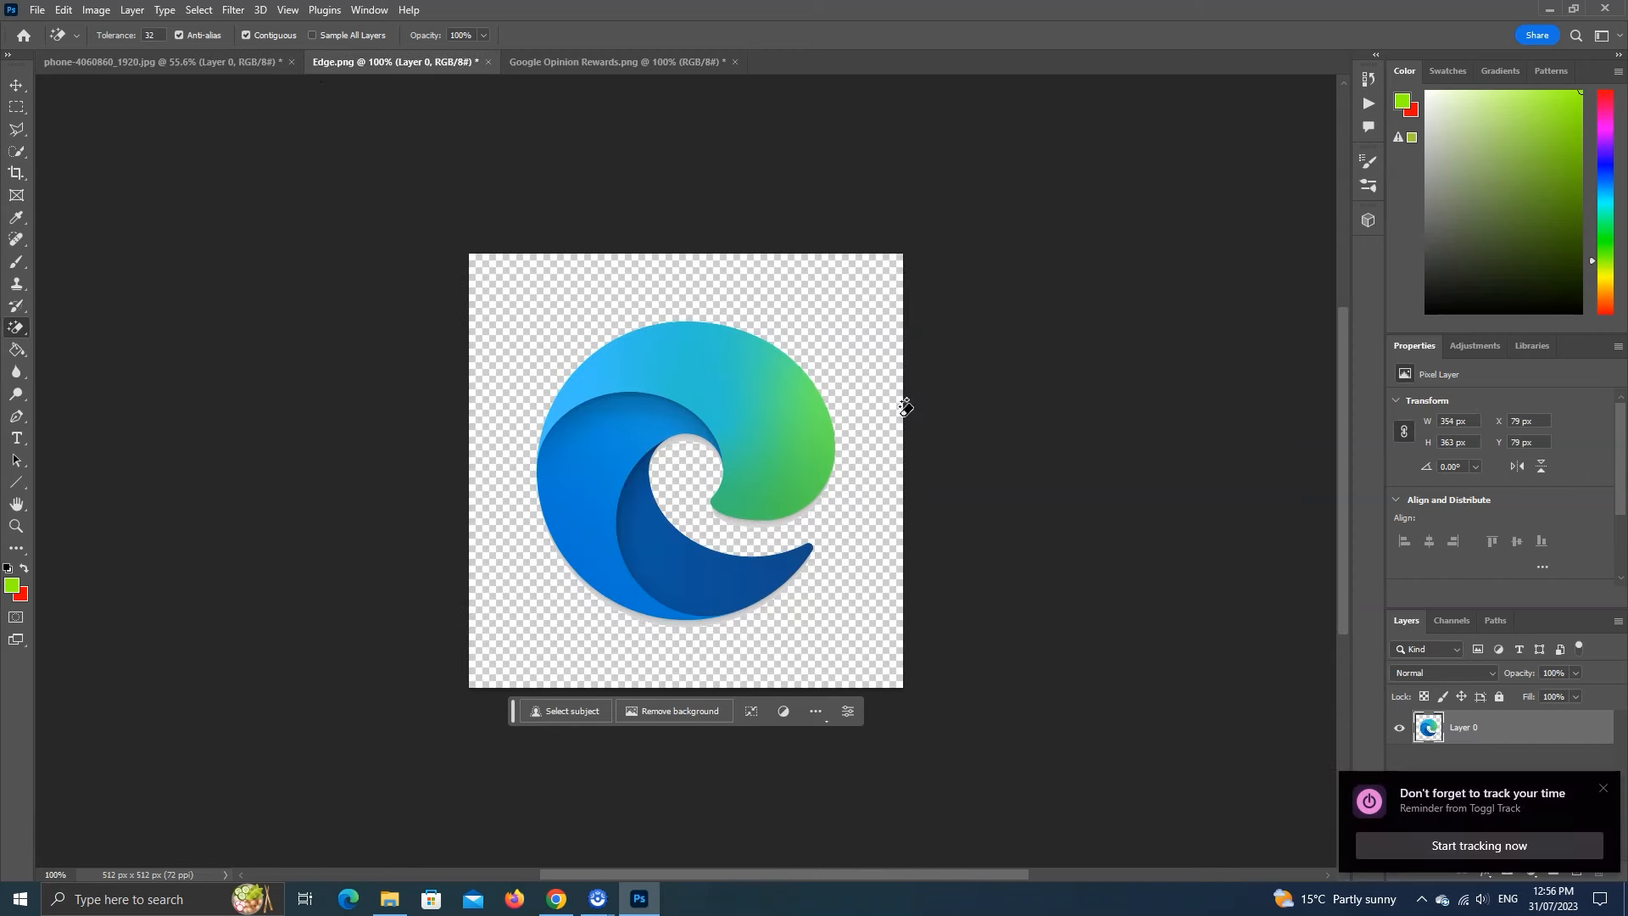
pyautogui.scroll(8, 905, 407)
pyautogui.scroll(-4, 744, 391)
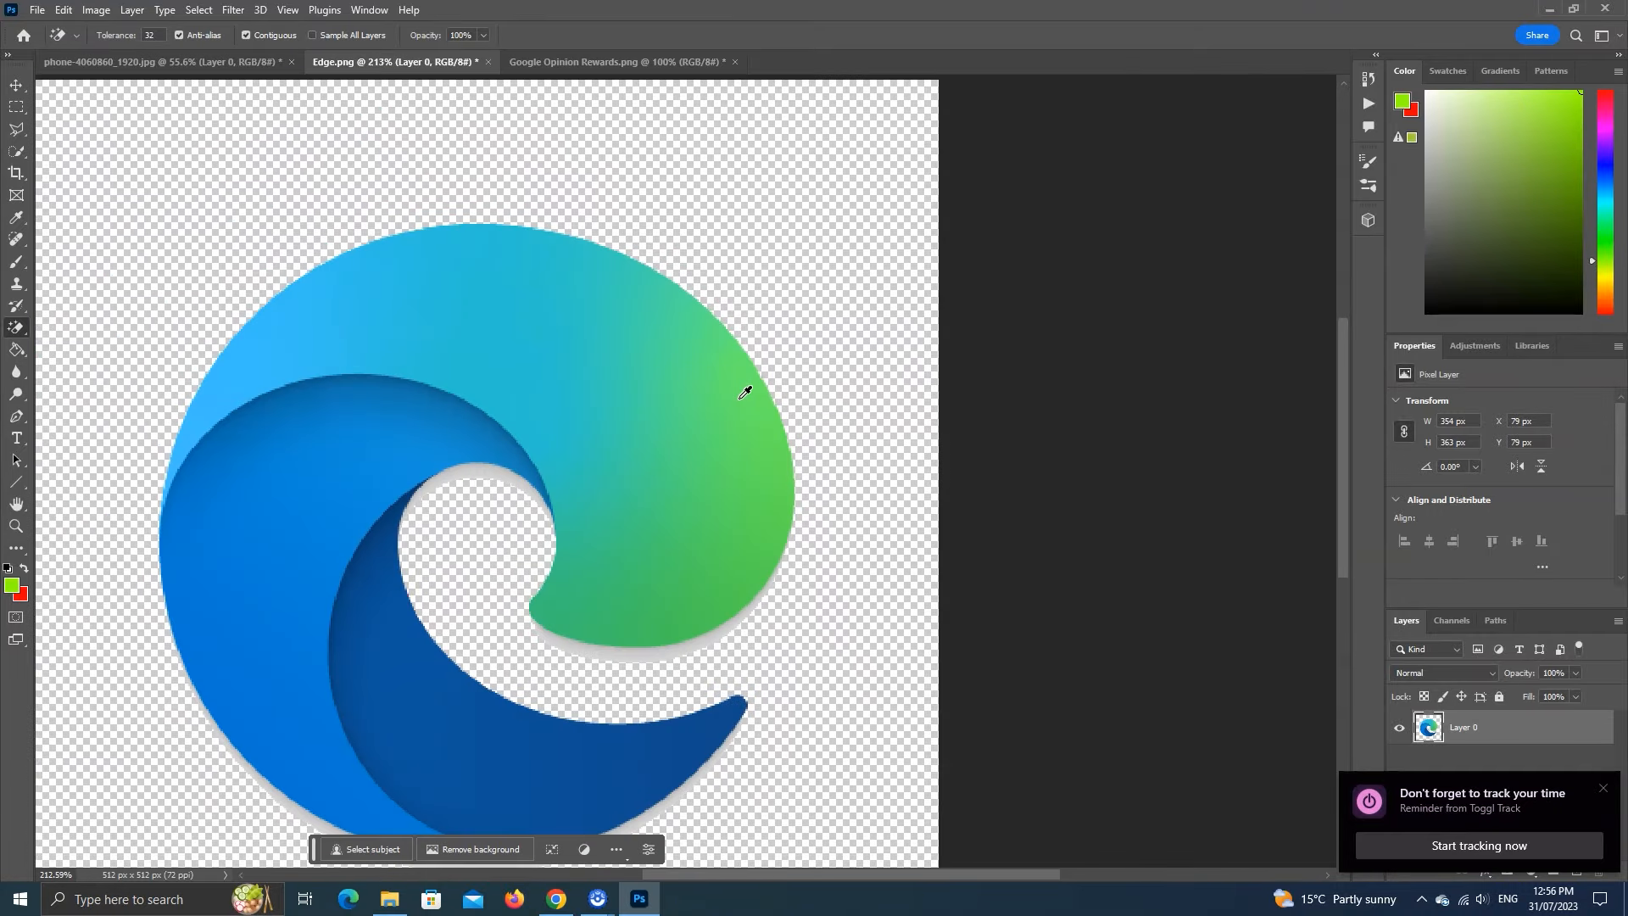
# - In Google Opinion Rewards.png, erase the solid background, the blue star and the blue handle areas of the trophy with the Magic Eraser
pyautogui.click(619, 62)
pyautogui.click(840, 338)
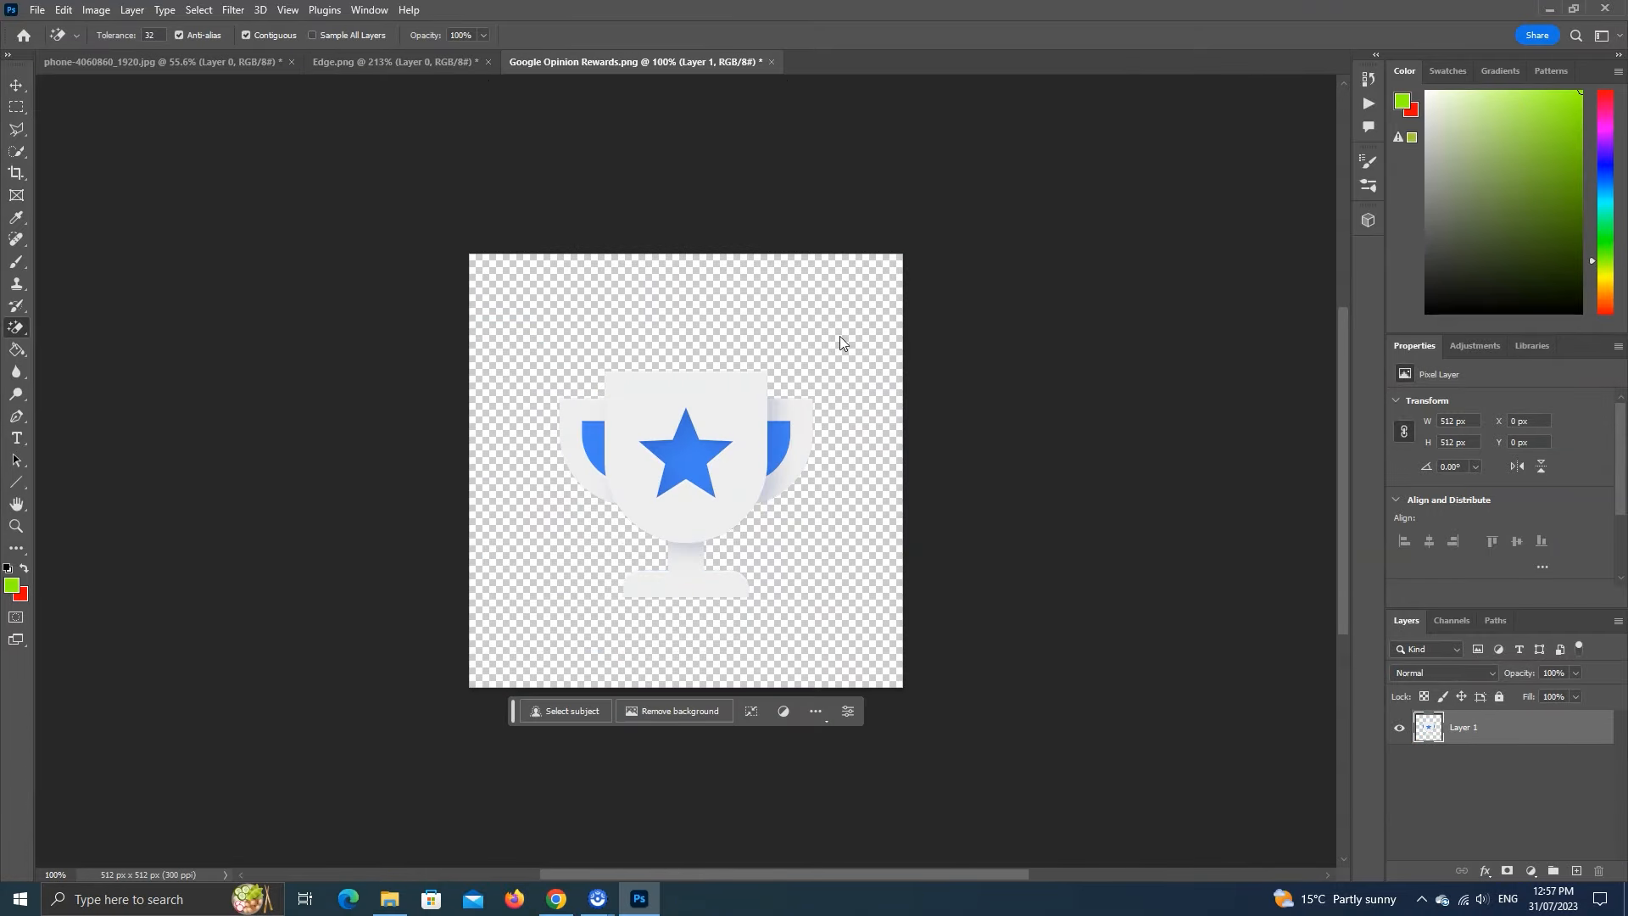
pyautogui.click(784, 432)
pyautogui.click(690, 458)
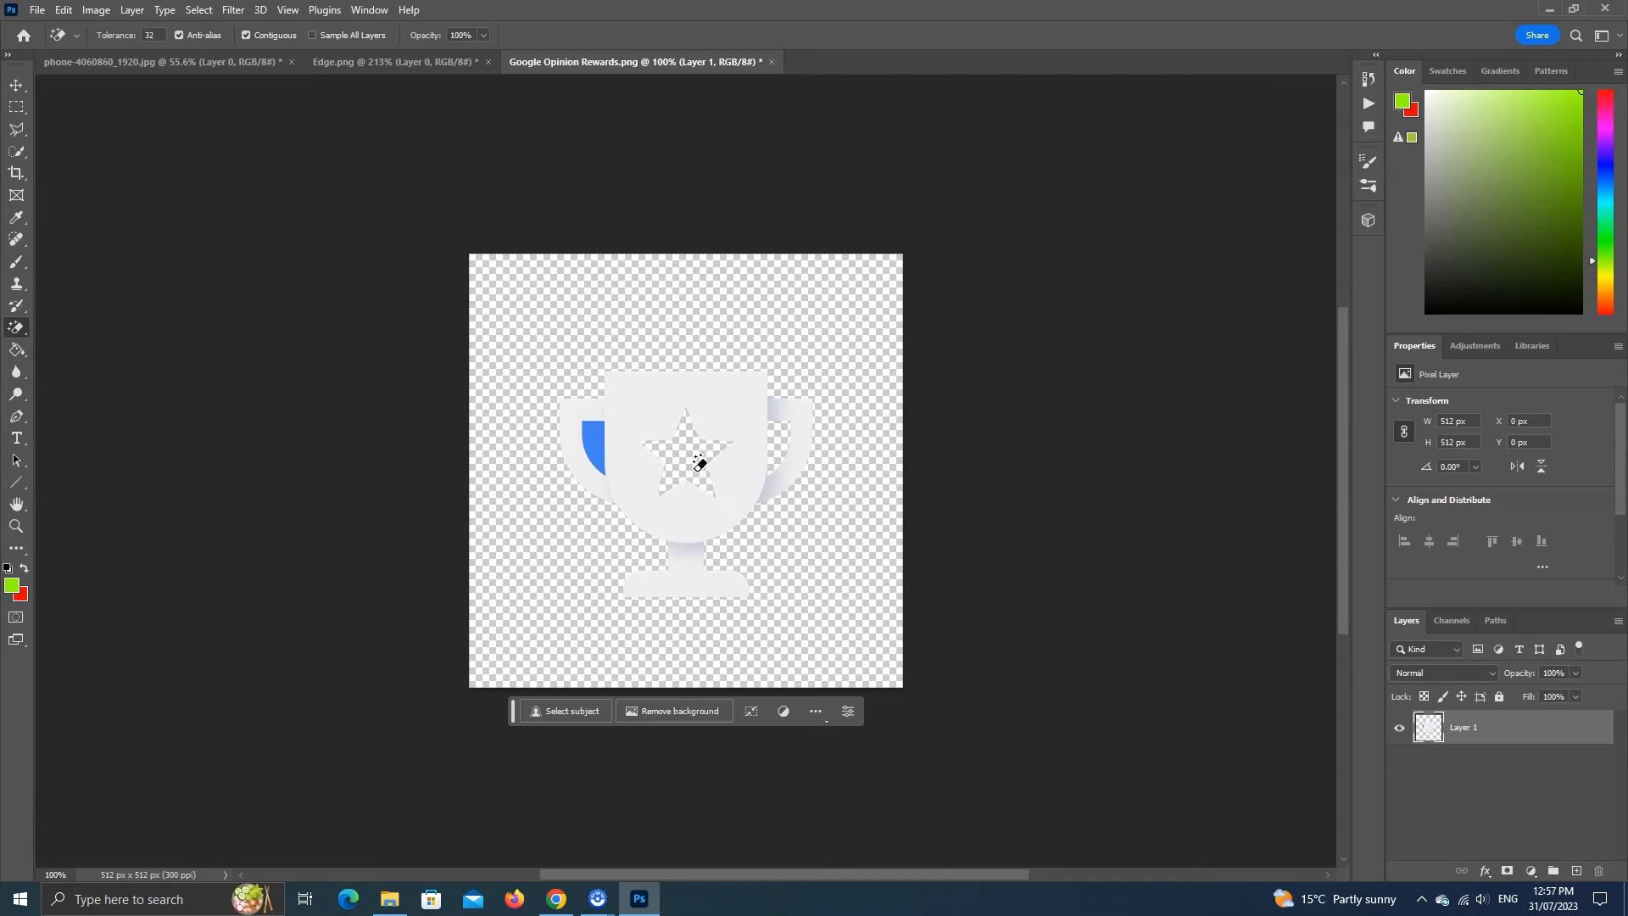
pyautogui.click(609, 440)
pyautogui.scroll(-3, 788, 527)
pyautogui.scroll(2, 788, 526)
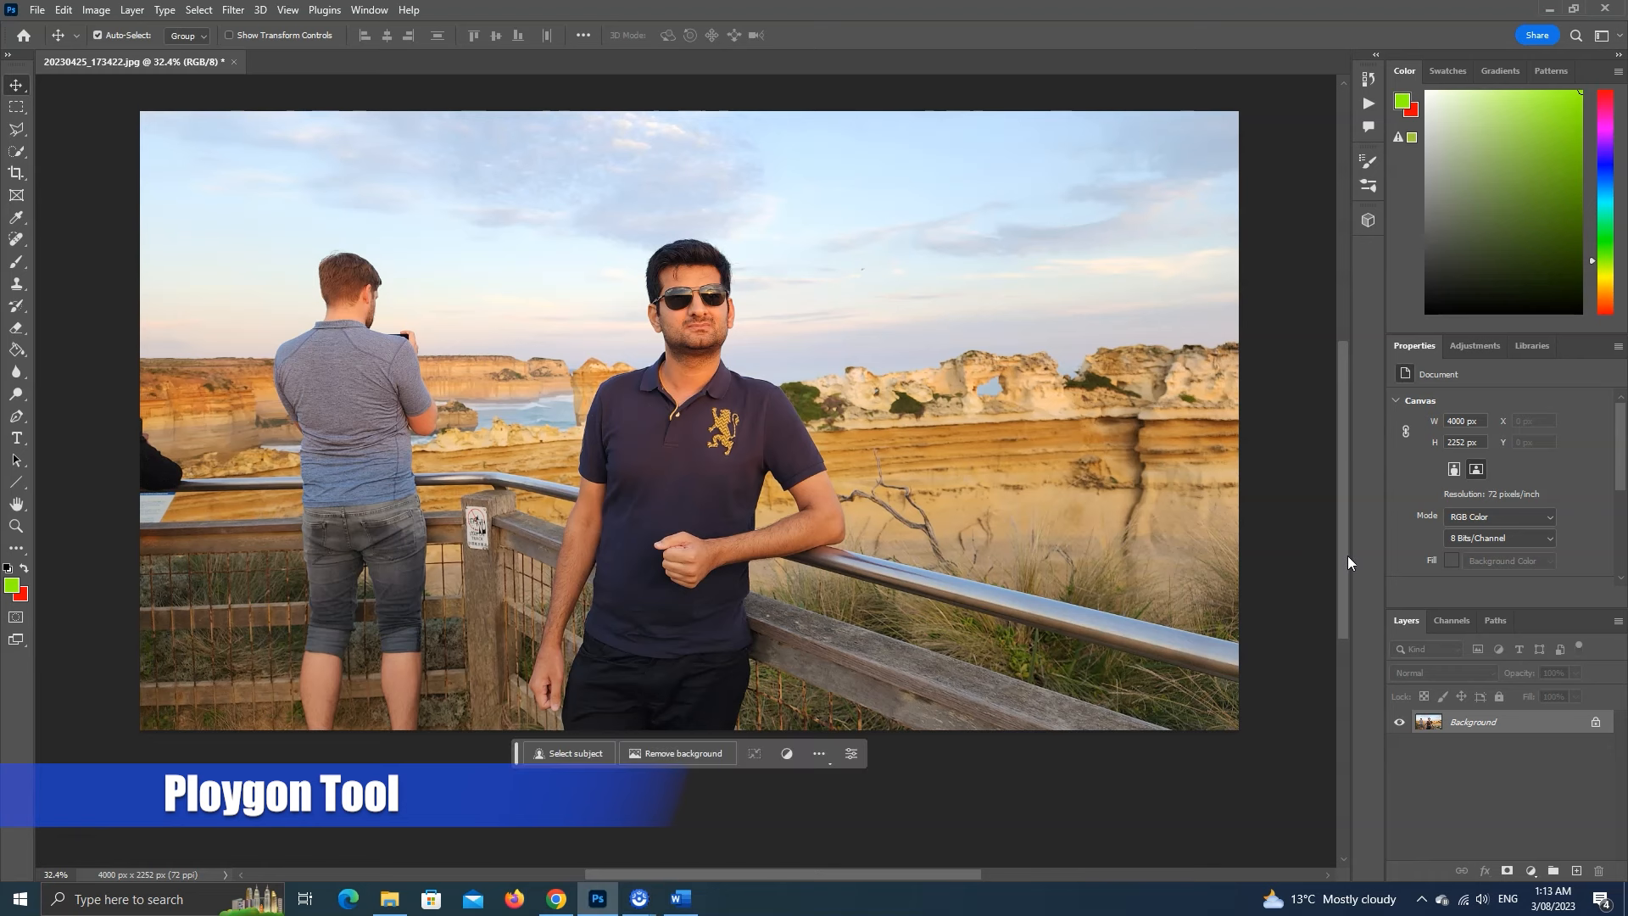
# - Choose the Polygonal Lasso tool and unlock the Background layer of 20230425_173422.jpg
pyautogui.scroll(1, 1349, 559)
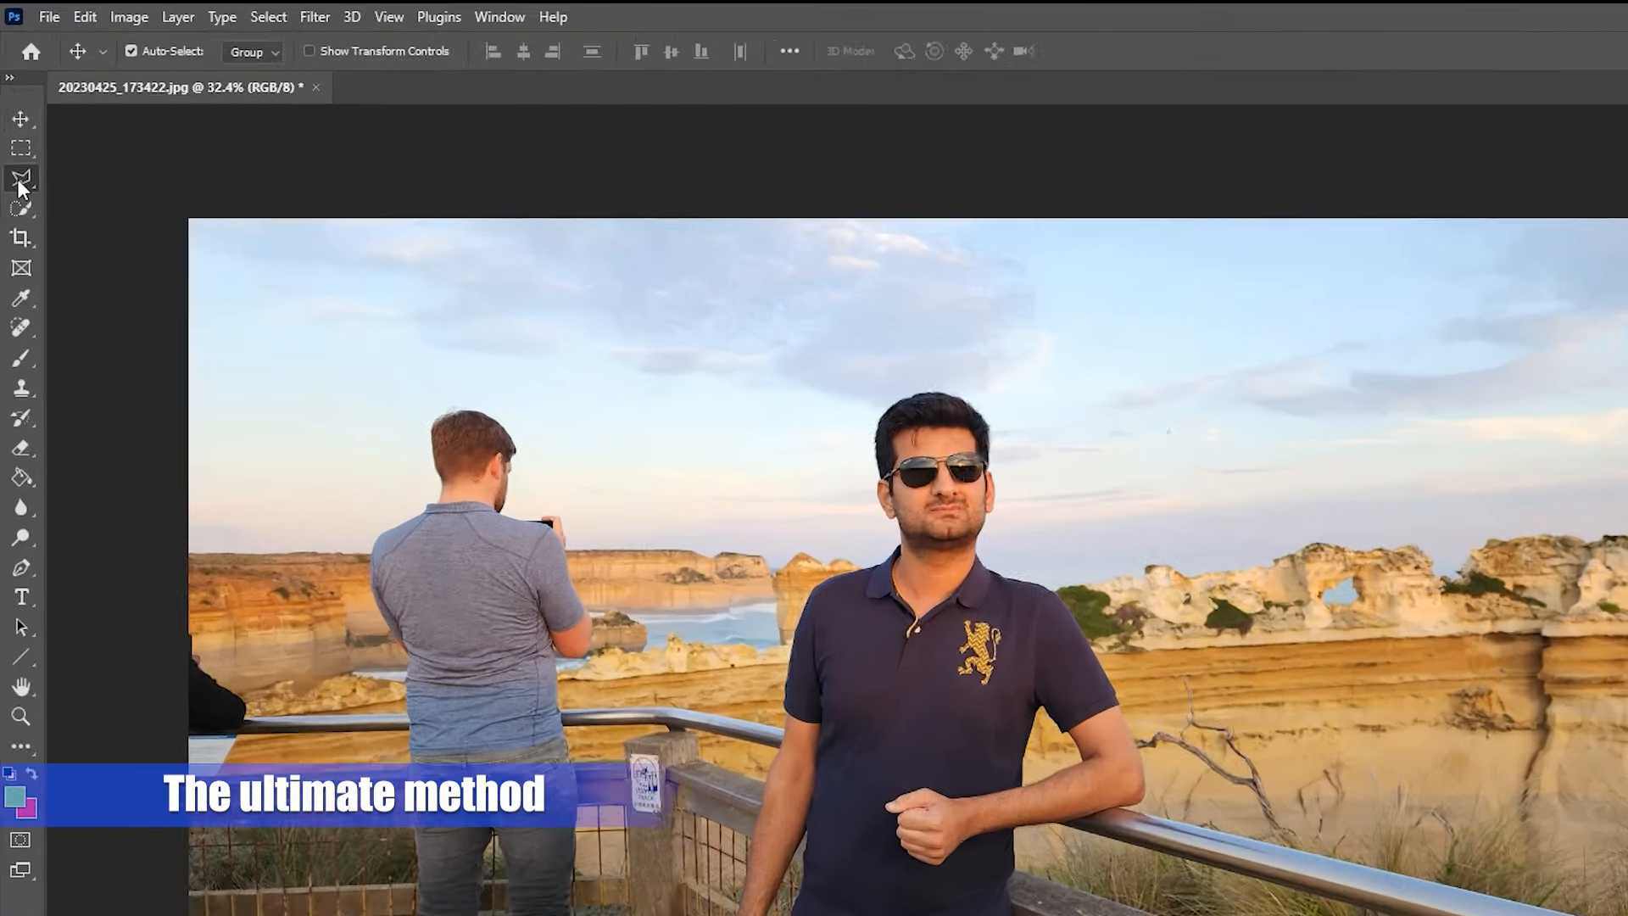
pyautogui.click(16, 128)
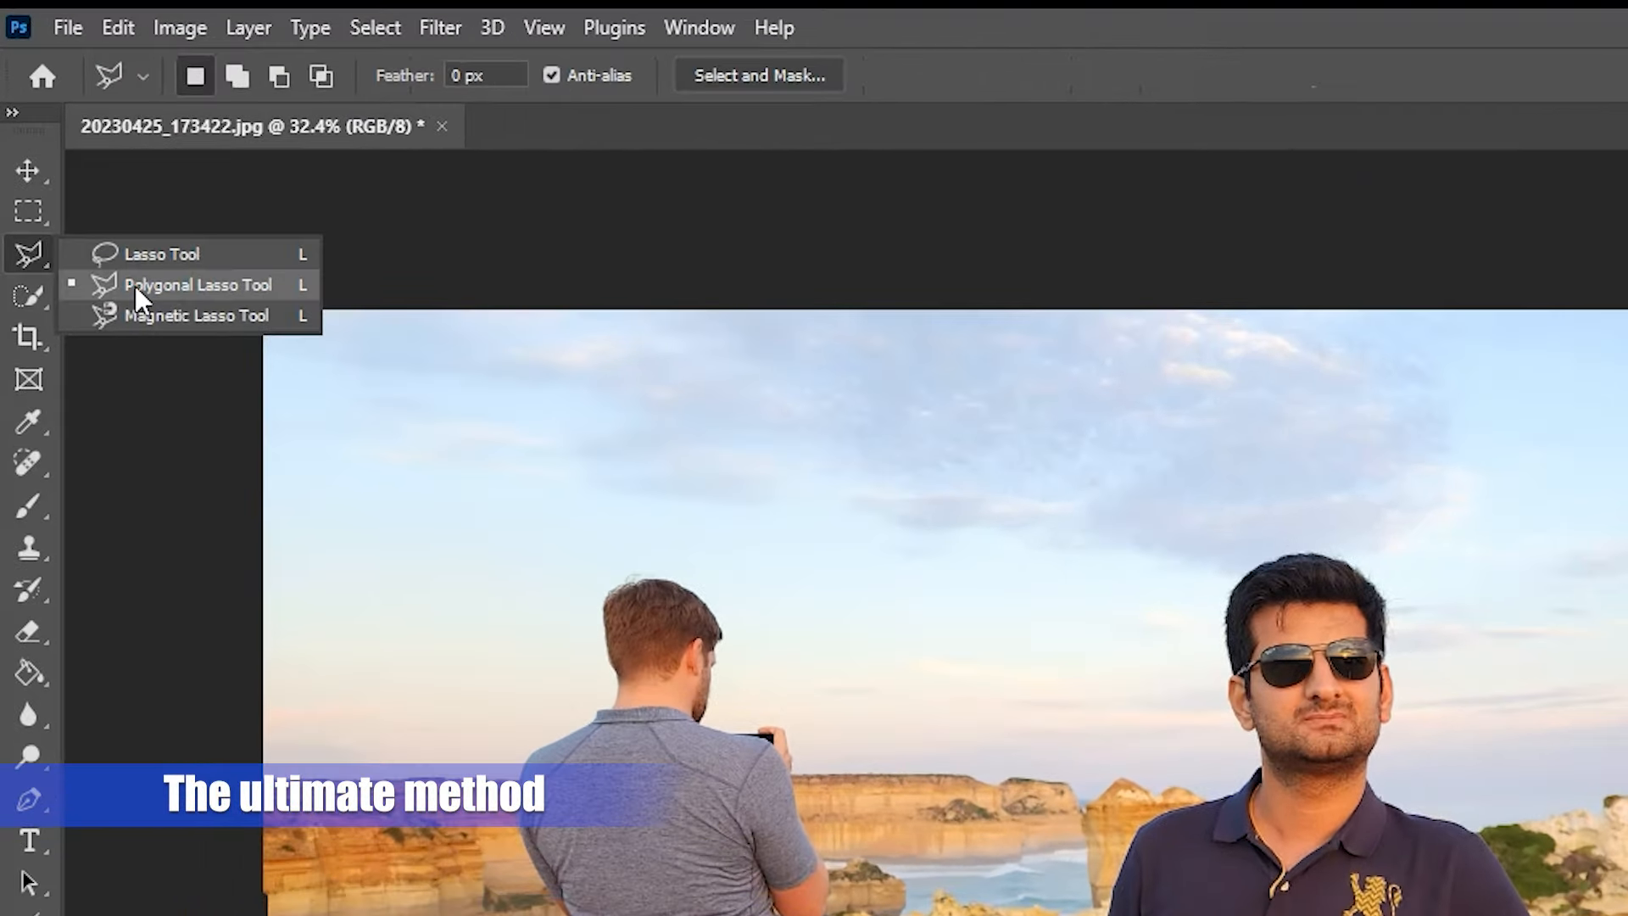
pyautogui.click(135, 287)
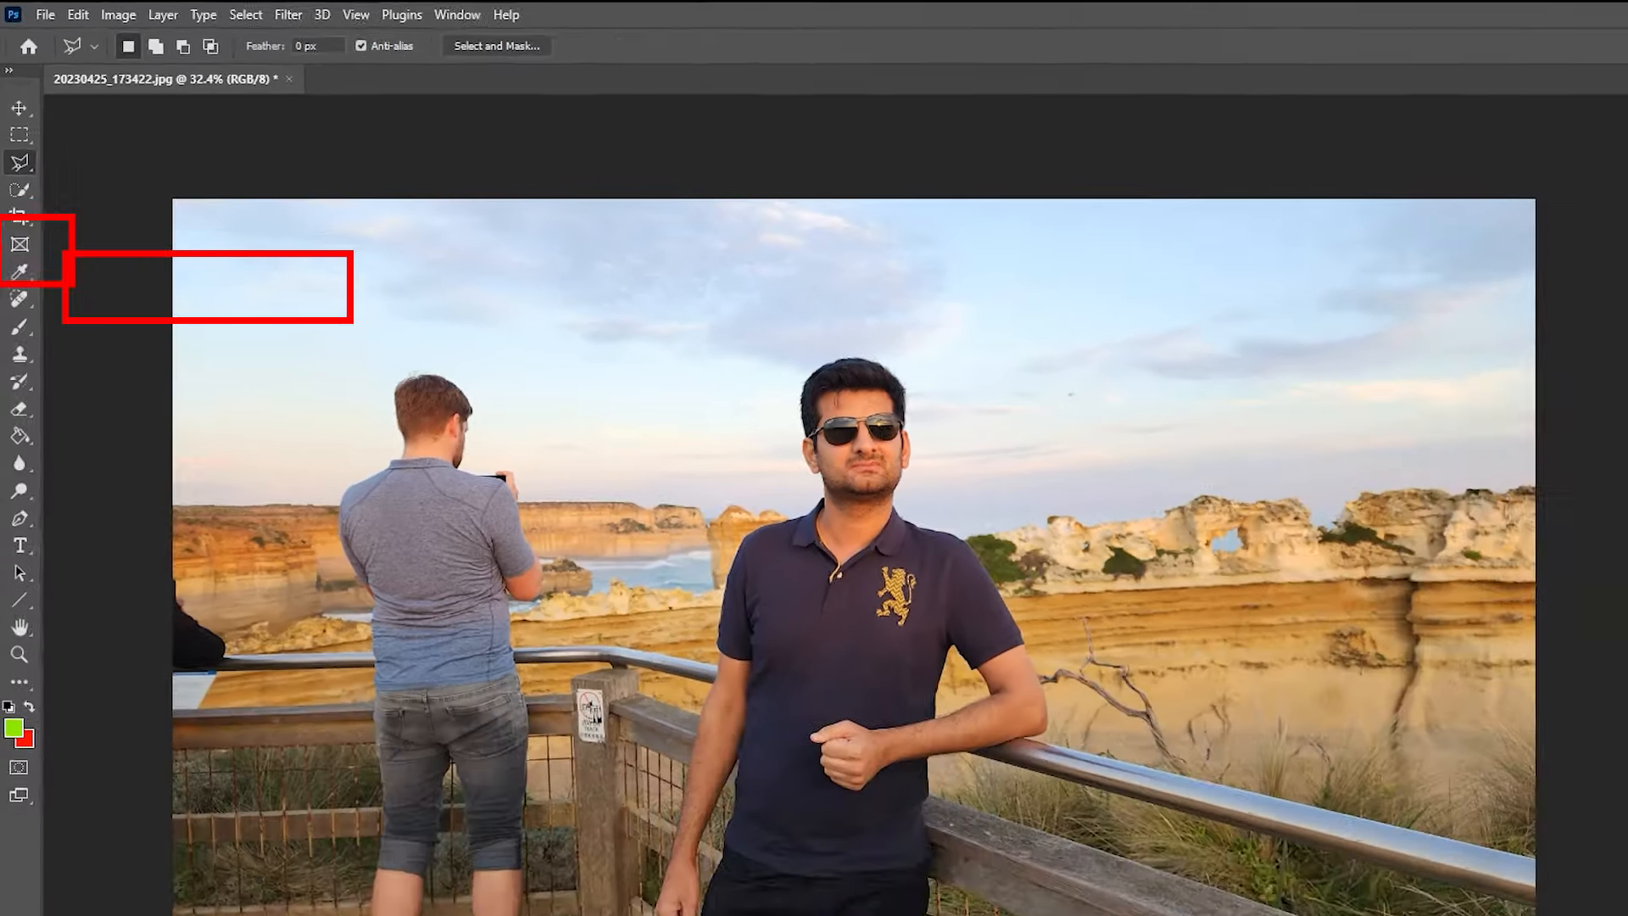
pyautogui.click(1598, 724)
pyautogui.moveTo(1343, 591); pyautogui.dragTo(1341, 626)
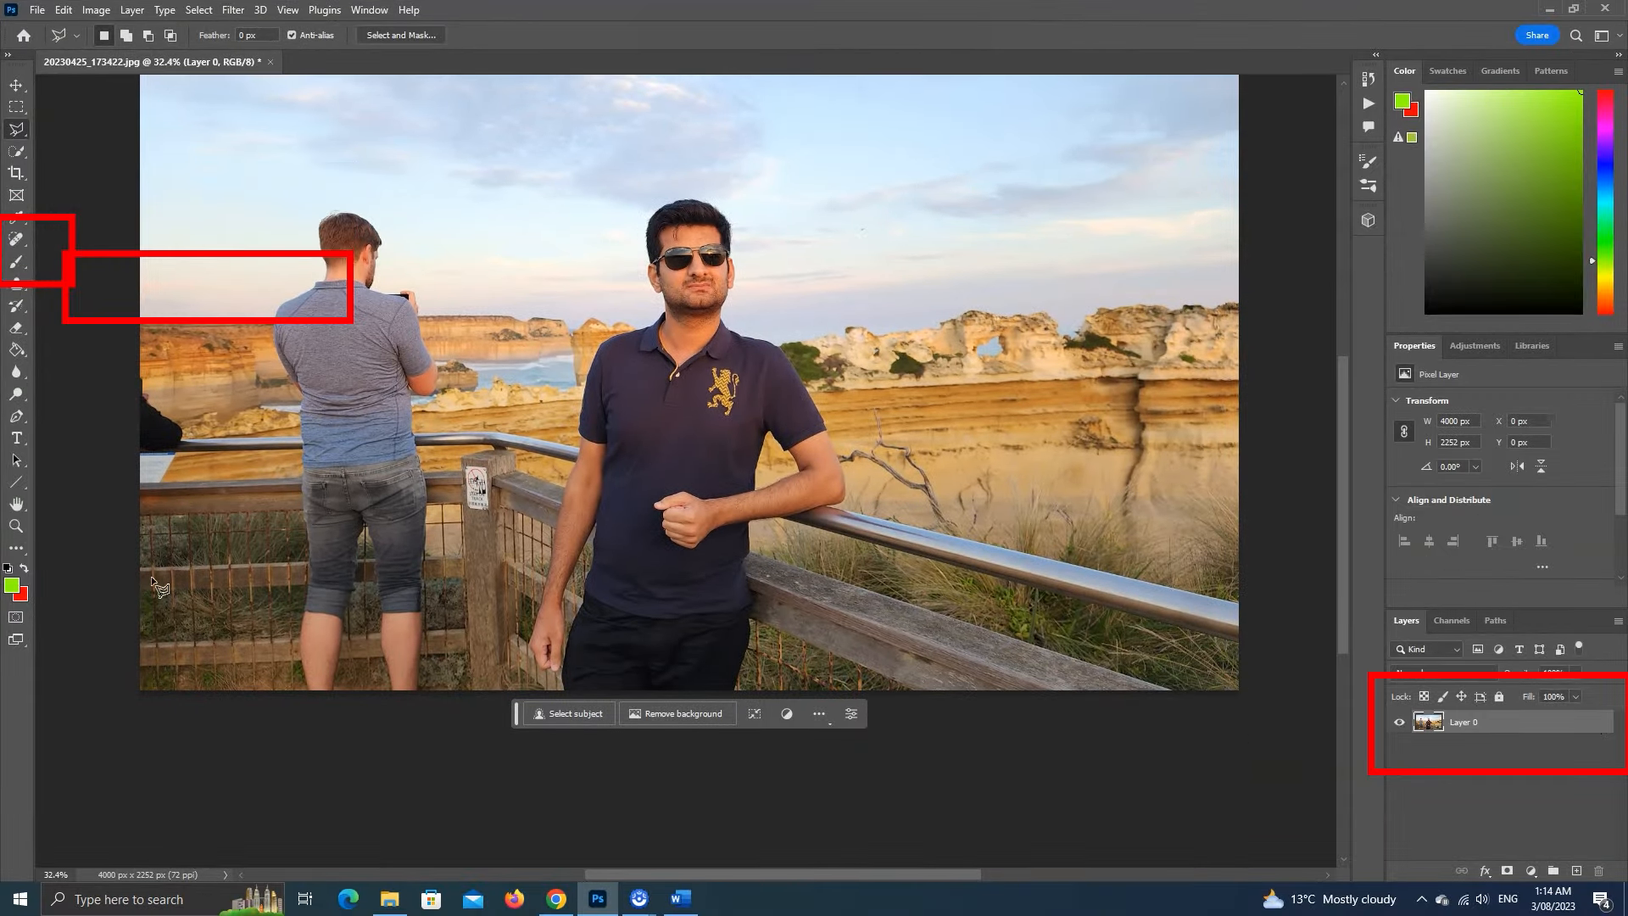
# - Start a Polygonal Lasso outline at the photo's lower edge, following the right side of the man's black trousers upward
pyautogui.click(16, 526)
pyautogui.click(698, 738)
pyautogui.click(696, 754)
pyautogui.moveTo(697, 753); pyautogui.dragTo(760, 766)
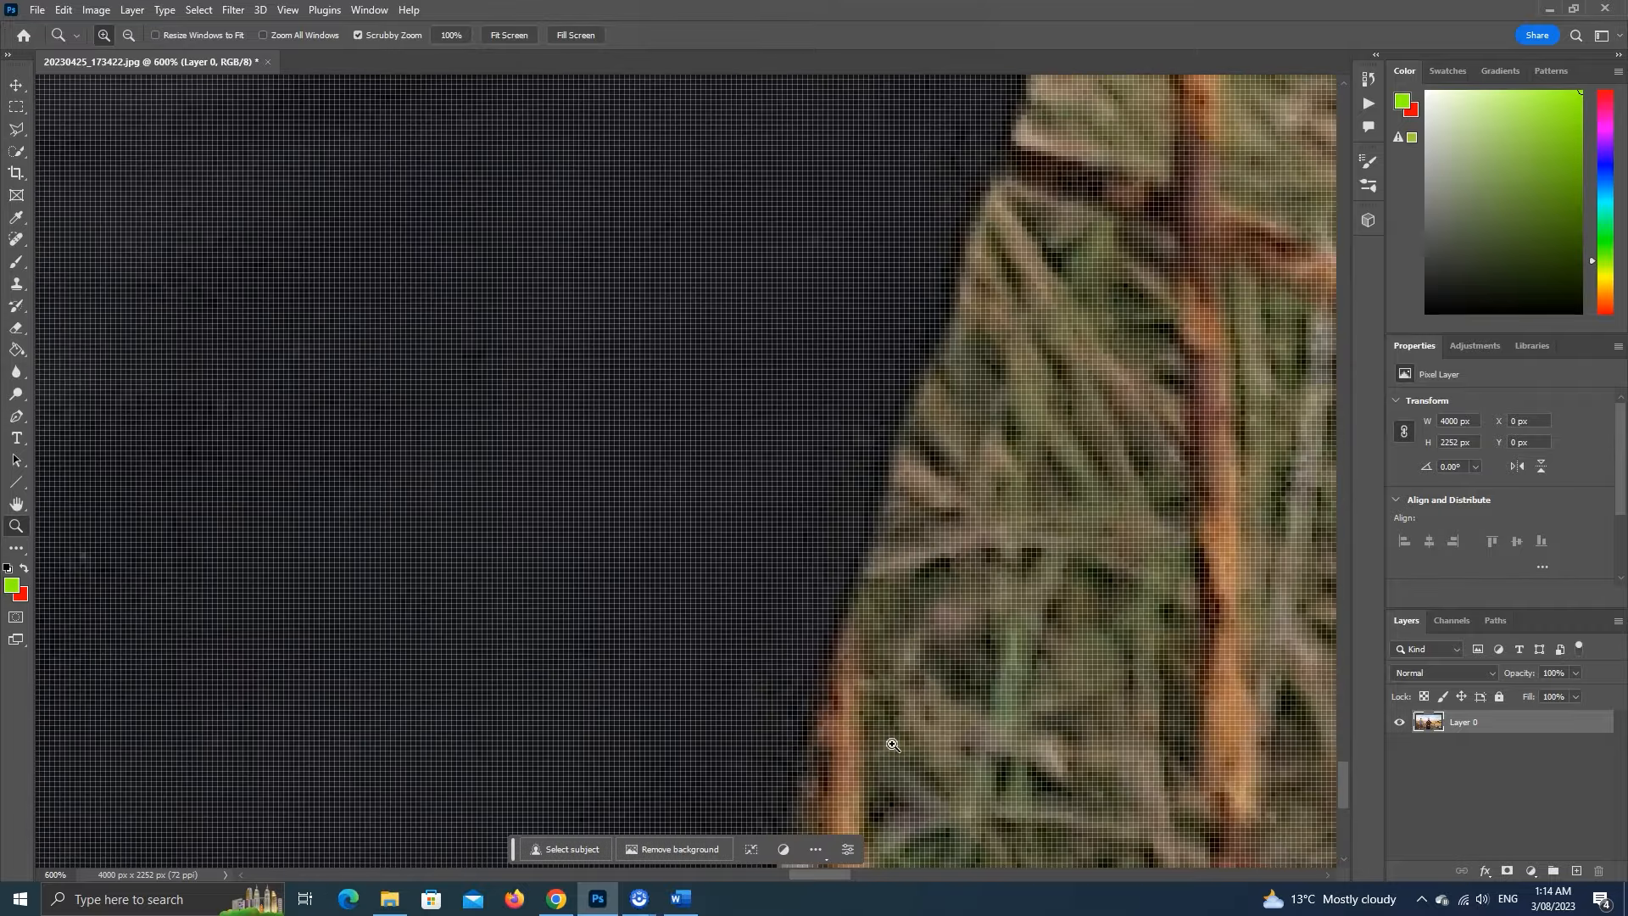
pyautogui.moveTo(1344, 770); pyautogui.dragTo(1344, 772)
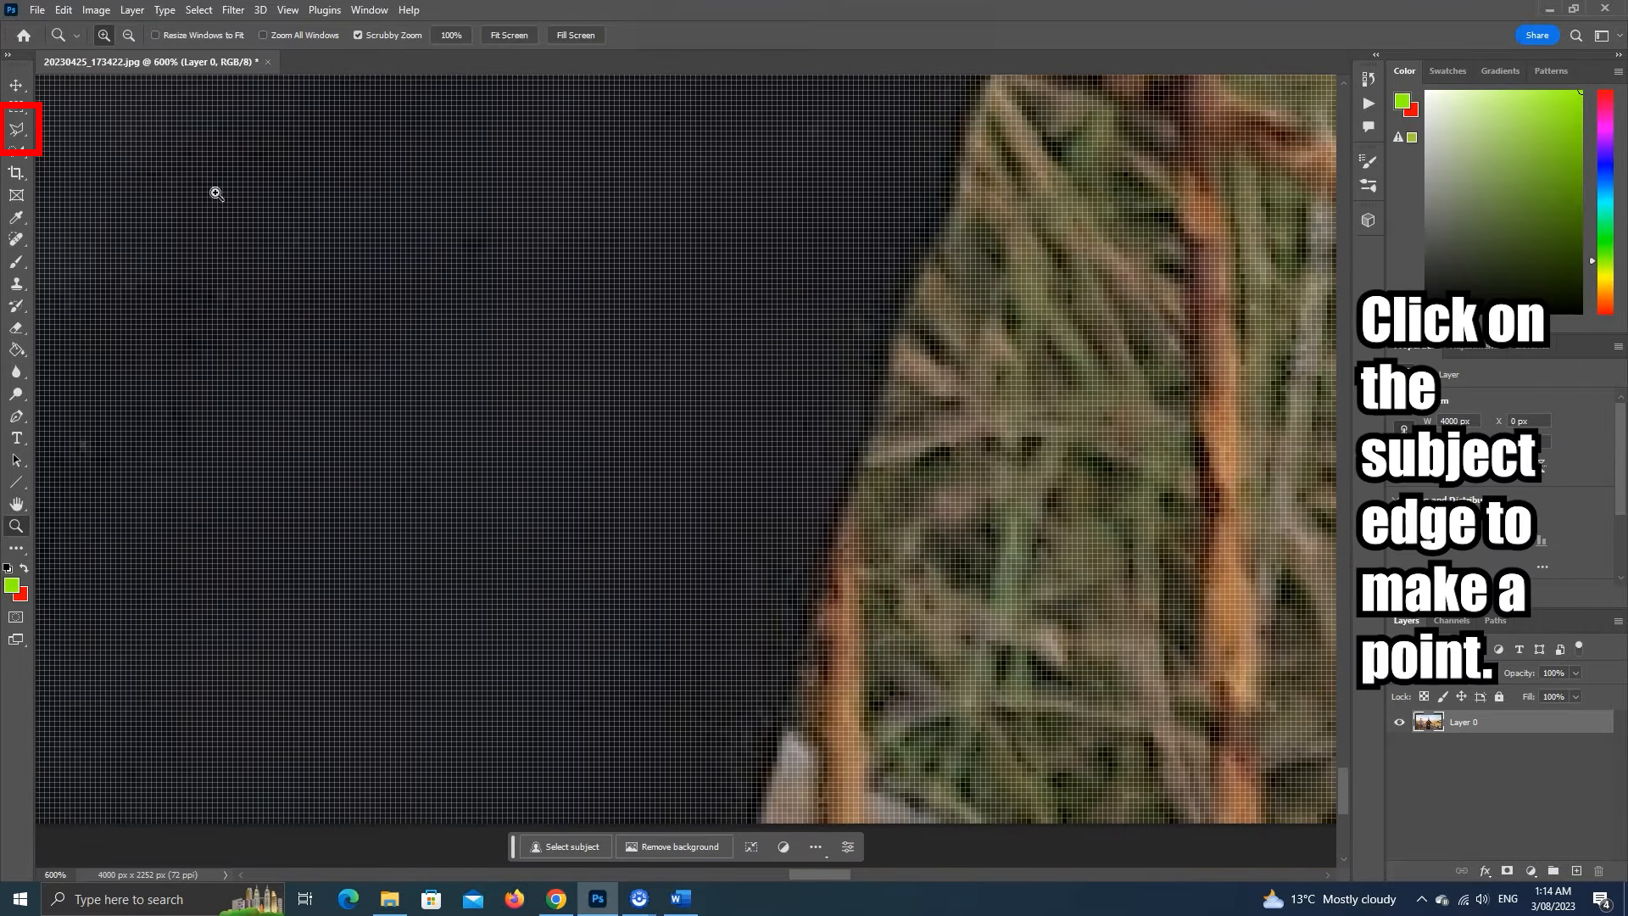
pyautogui.click(17, 132)
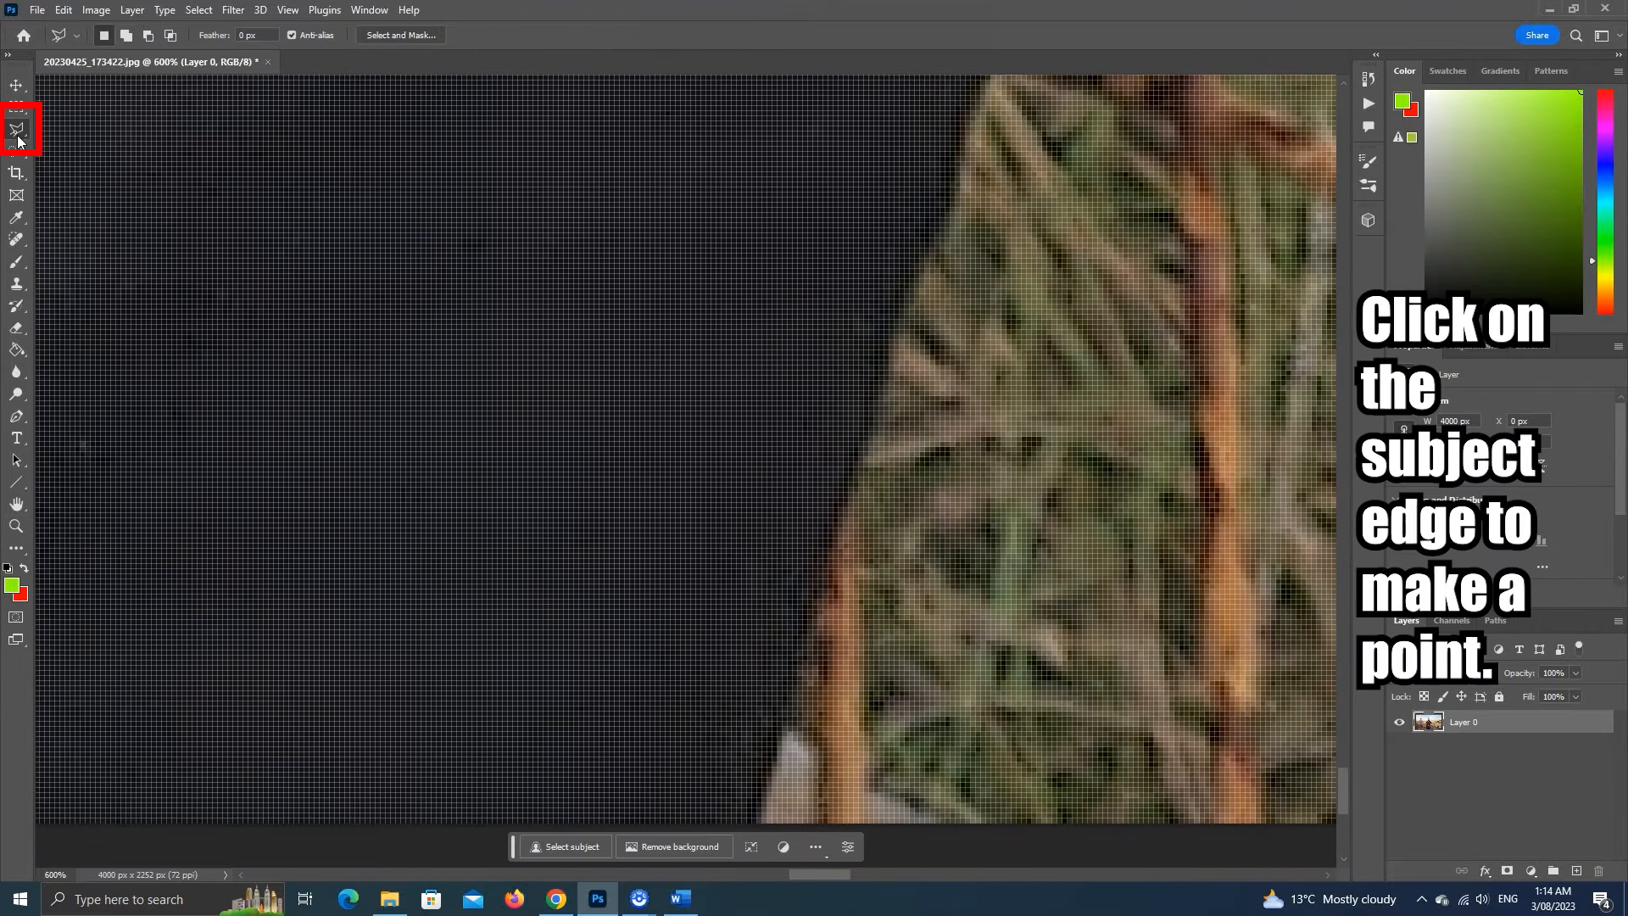
pyautogui.click(751, 828)
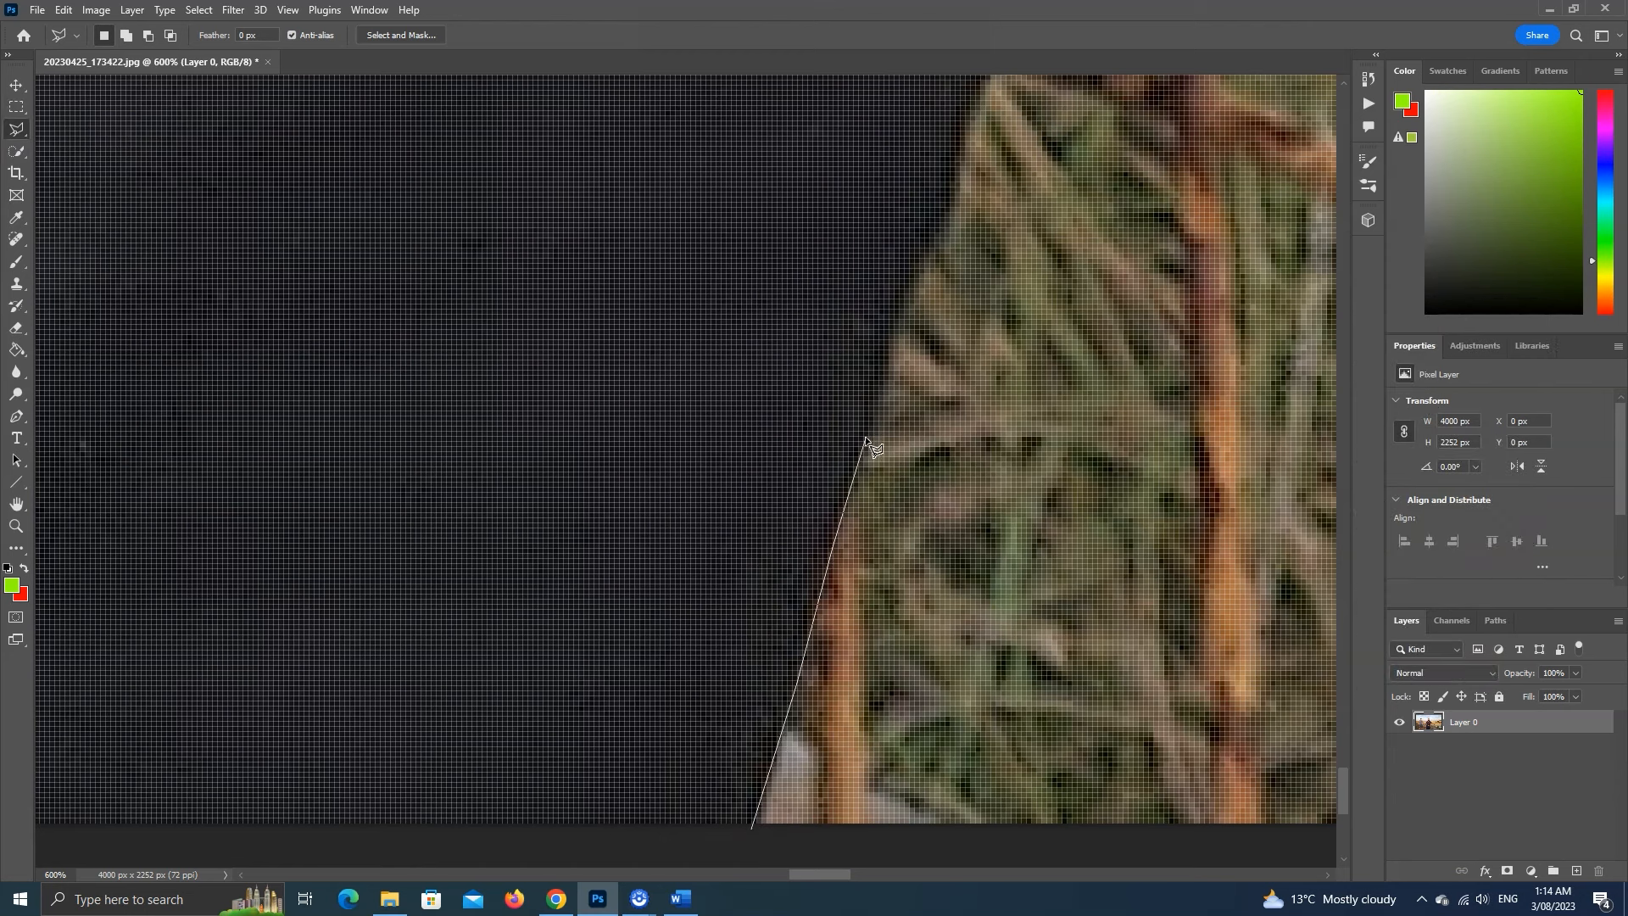
pyautogui.click(890, 362)
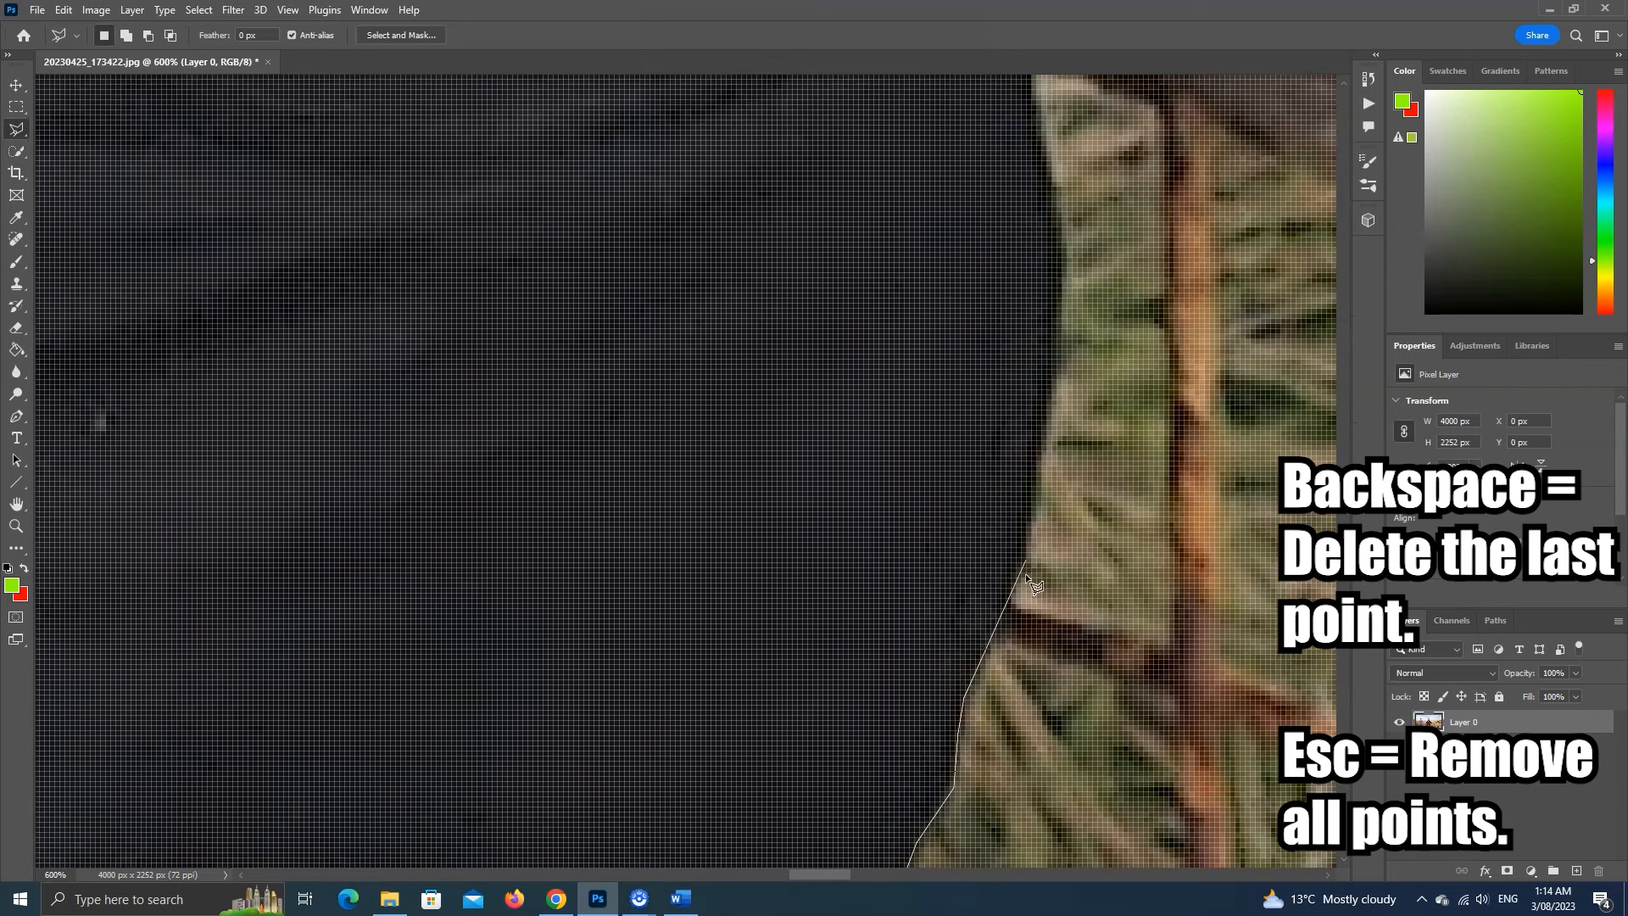
# - Continue the lasso outline up the right edge of the trousers and past the polo shirt's hem
pyautogui.click(1022, 594)
pyautogui.click(1060, 424)
pyautogui.click(1072, 301)
pyautogui.click(1065, 206)
pyautogui.click(1045, 85)
pyautogui.hotkey('ctrl', '-')
pyautogui.hotkey('ctrl', '-')
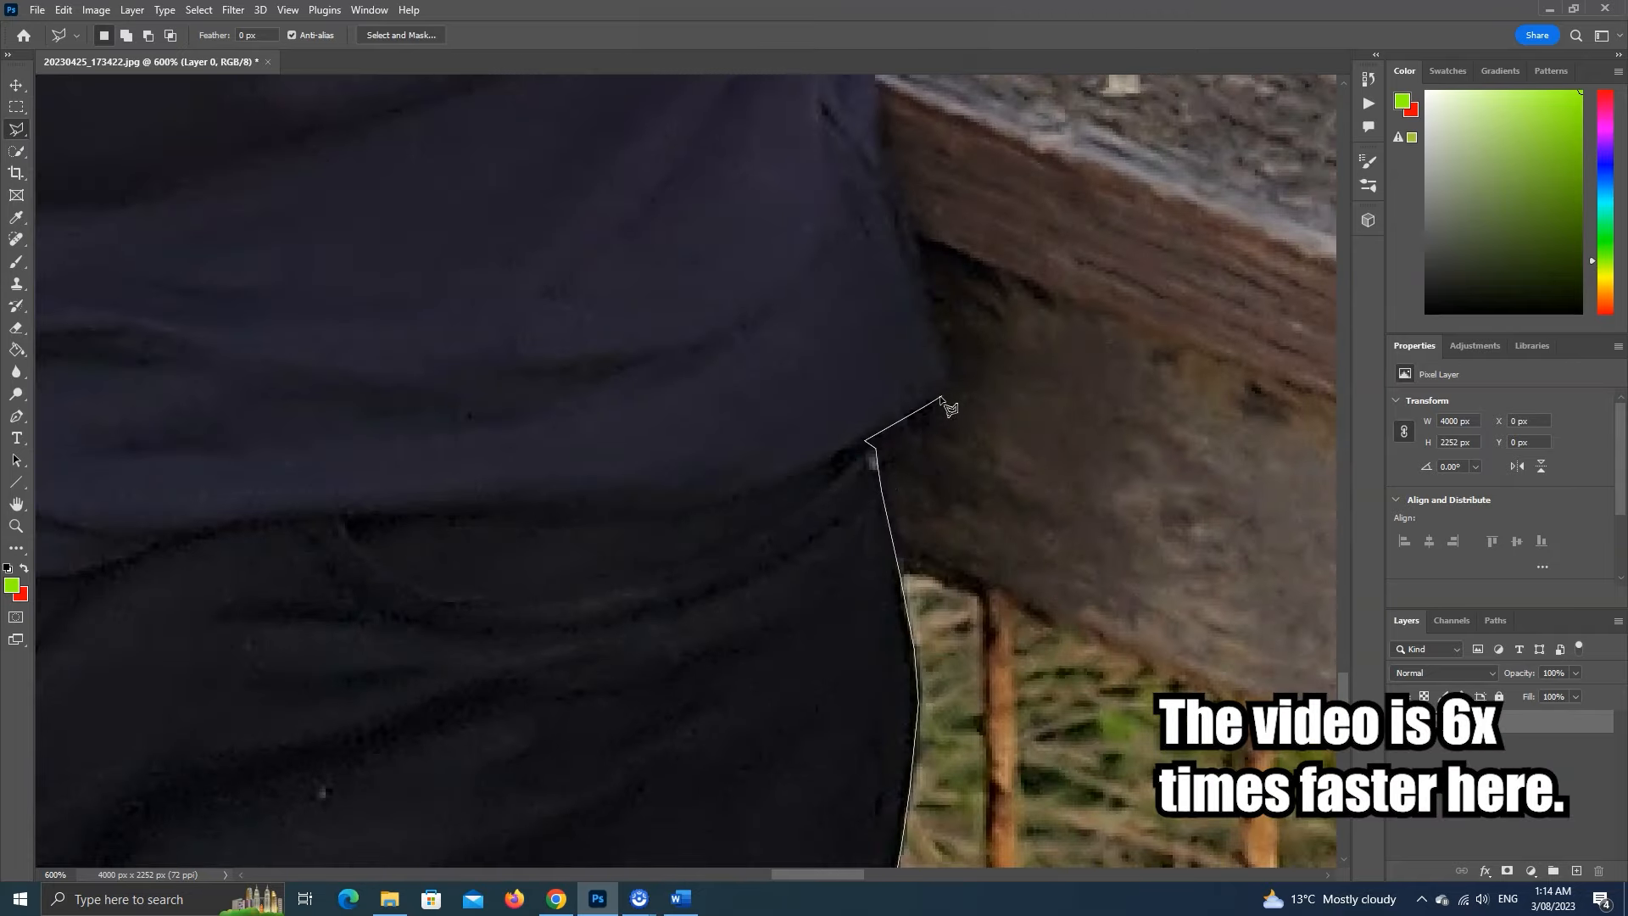
pyautogui.scroll(2, 926, 270)
pyautogui.scroll(3, 881, 132)
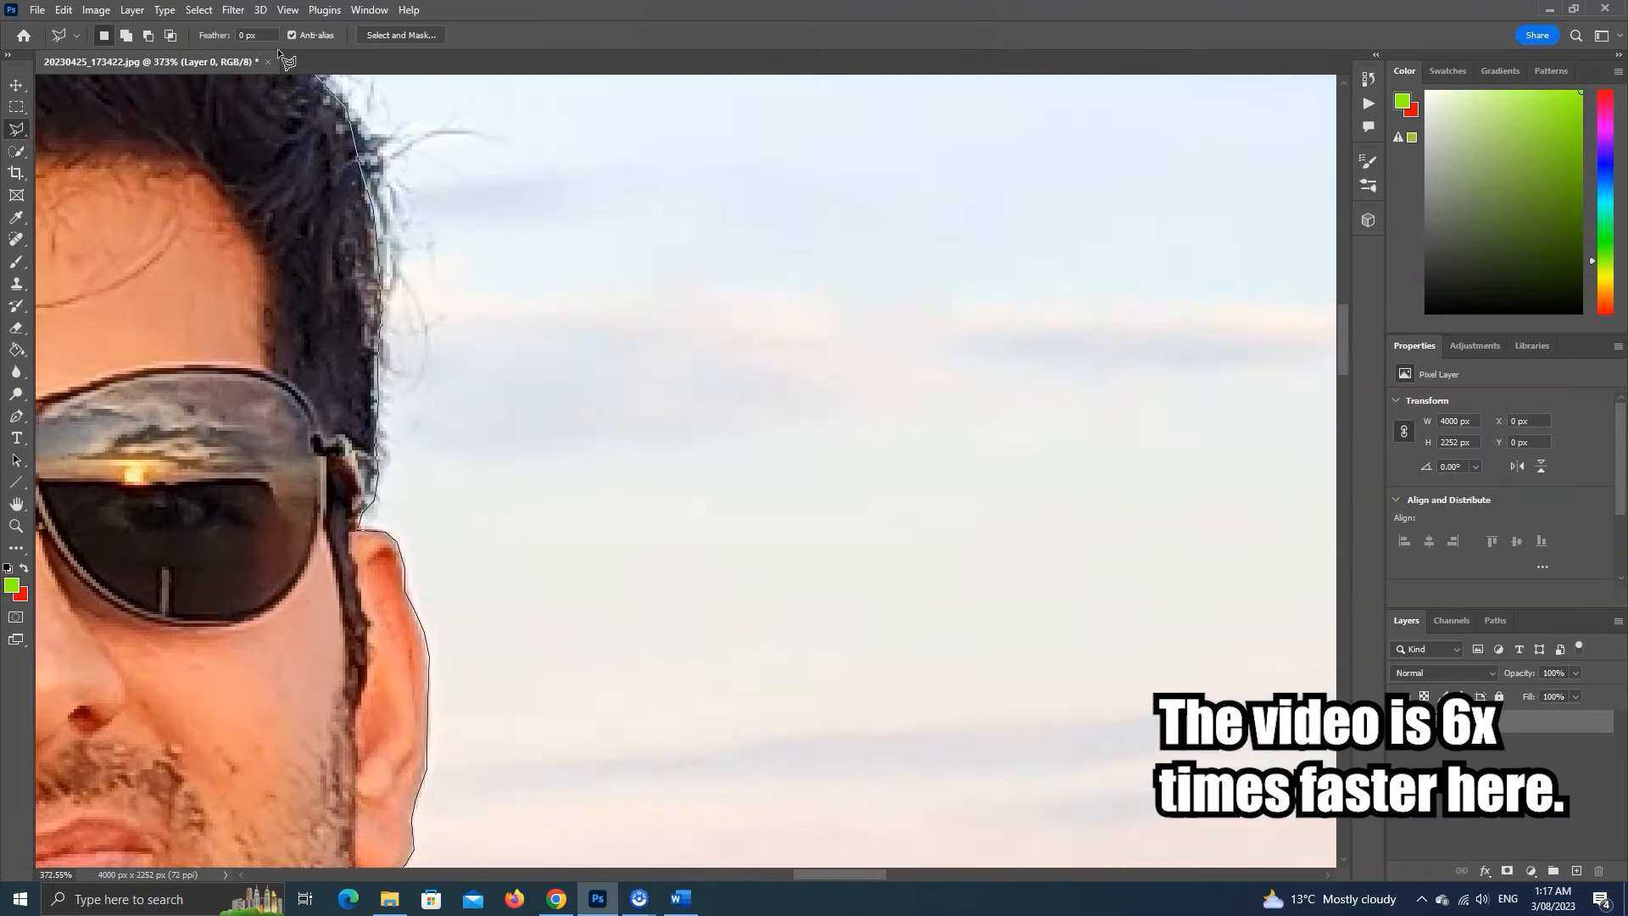
# - Trace the lasso outline over the top of the man's hair and down the left side of his head
pyautogui.scroll(5, 615, 222)
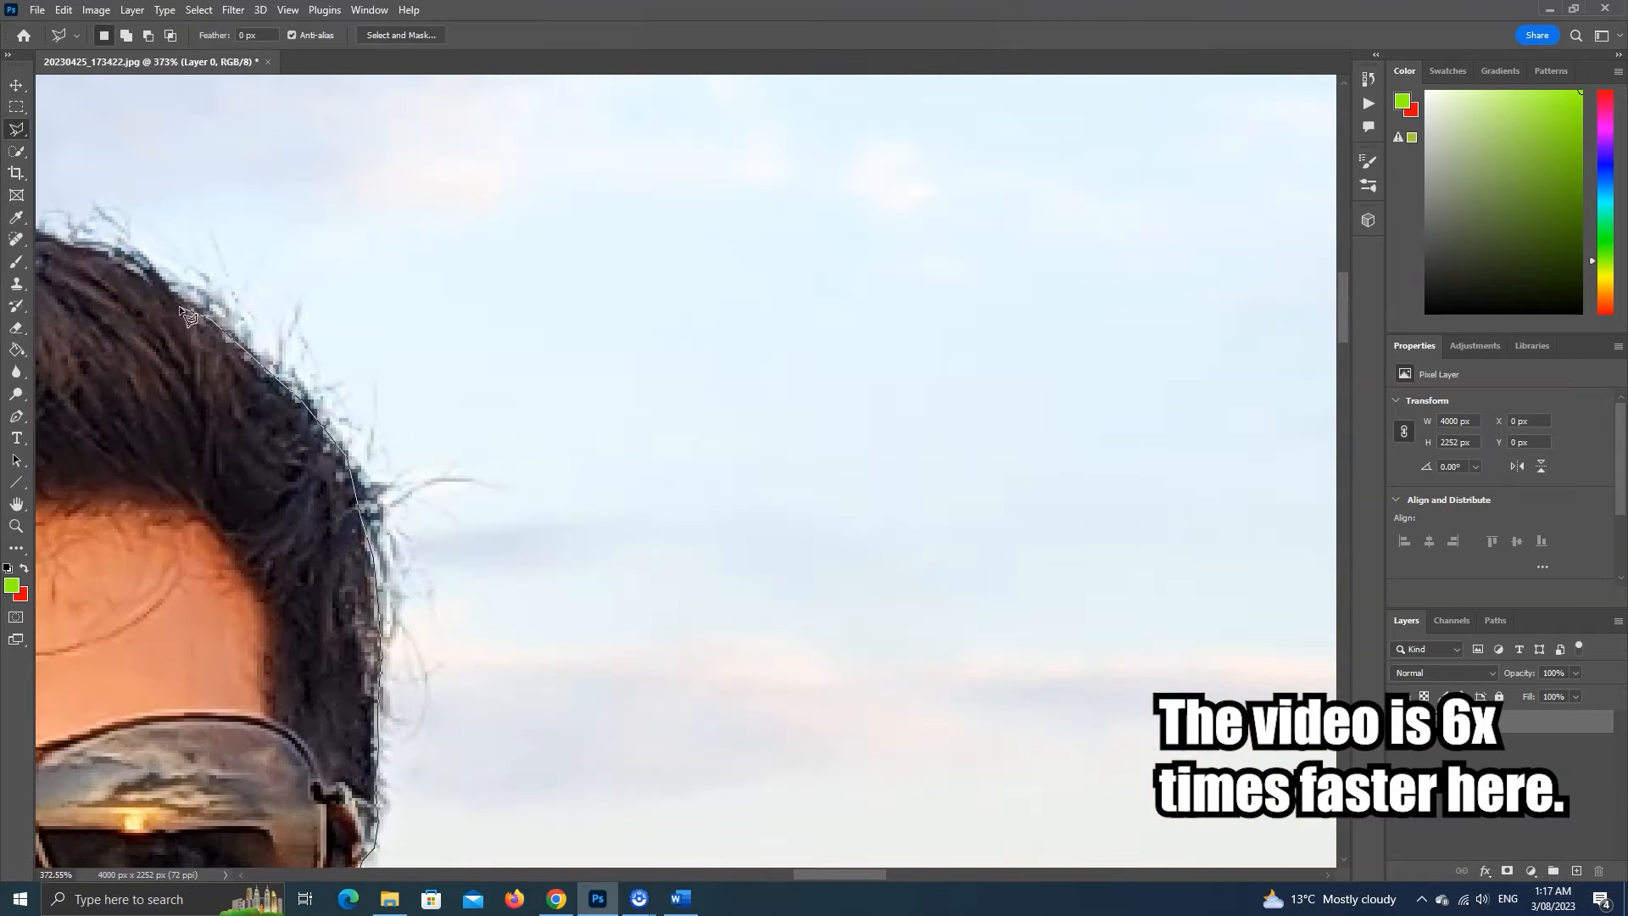
pyautogui.hscroll(-5, 614, 222)
pyautogui.click(582, 210)
pyautogui.click(463, 205)
pyautogui.click(386, 217)
pyautogui.click(302, 259)
pyautogui.click(216, 287)
pyautogui.hscroll(-5, 127, 361)
pyautogui.click(479, 415)
pyautogui.click(454, 470)
pyautogui.click(428, 634)
# - Trace the outline down around the hanging hand and trouser leg, and close the selection just below the photo's lower edge
pyautogui.scroll(-6, 428, 644)
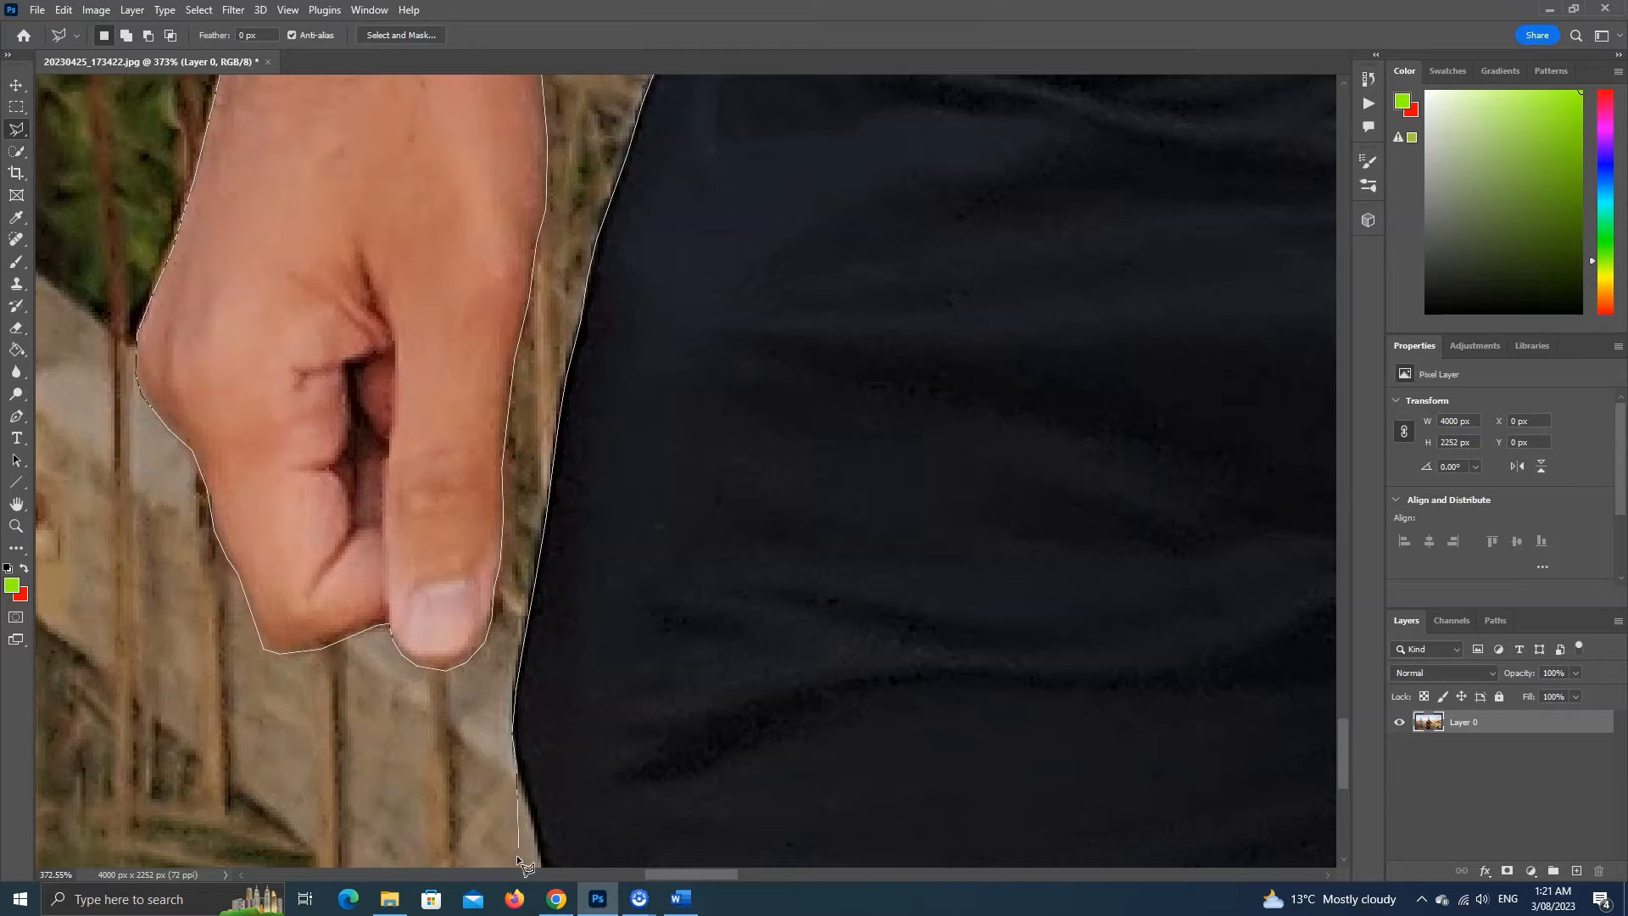
pyautogui.scroll(-5, 517, 857)
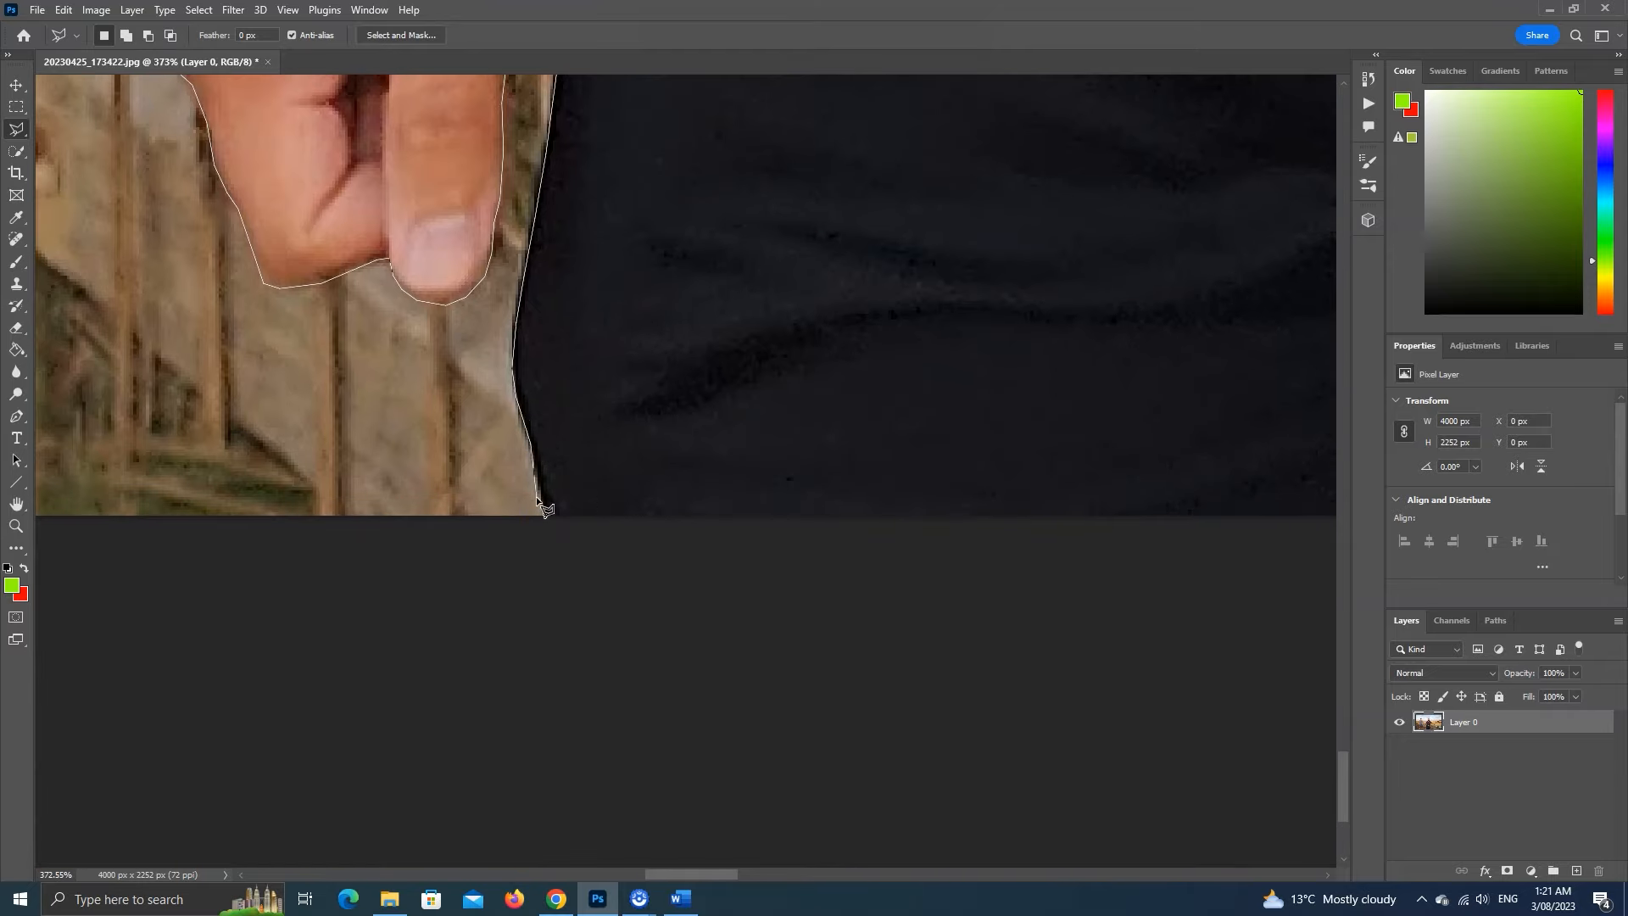
pyautogui.click(543, 519)
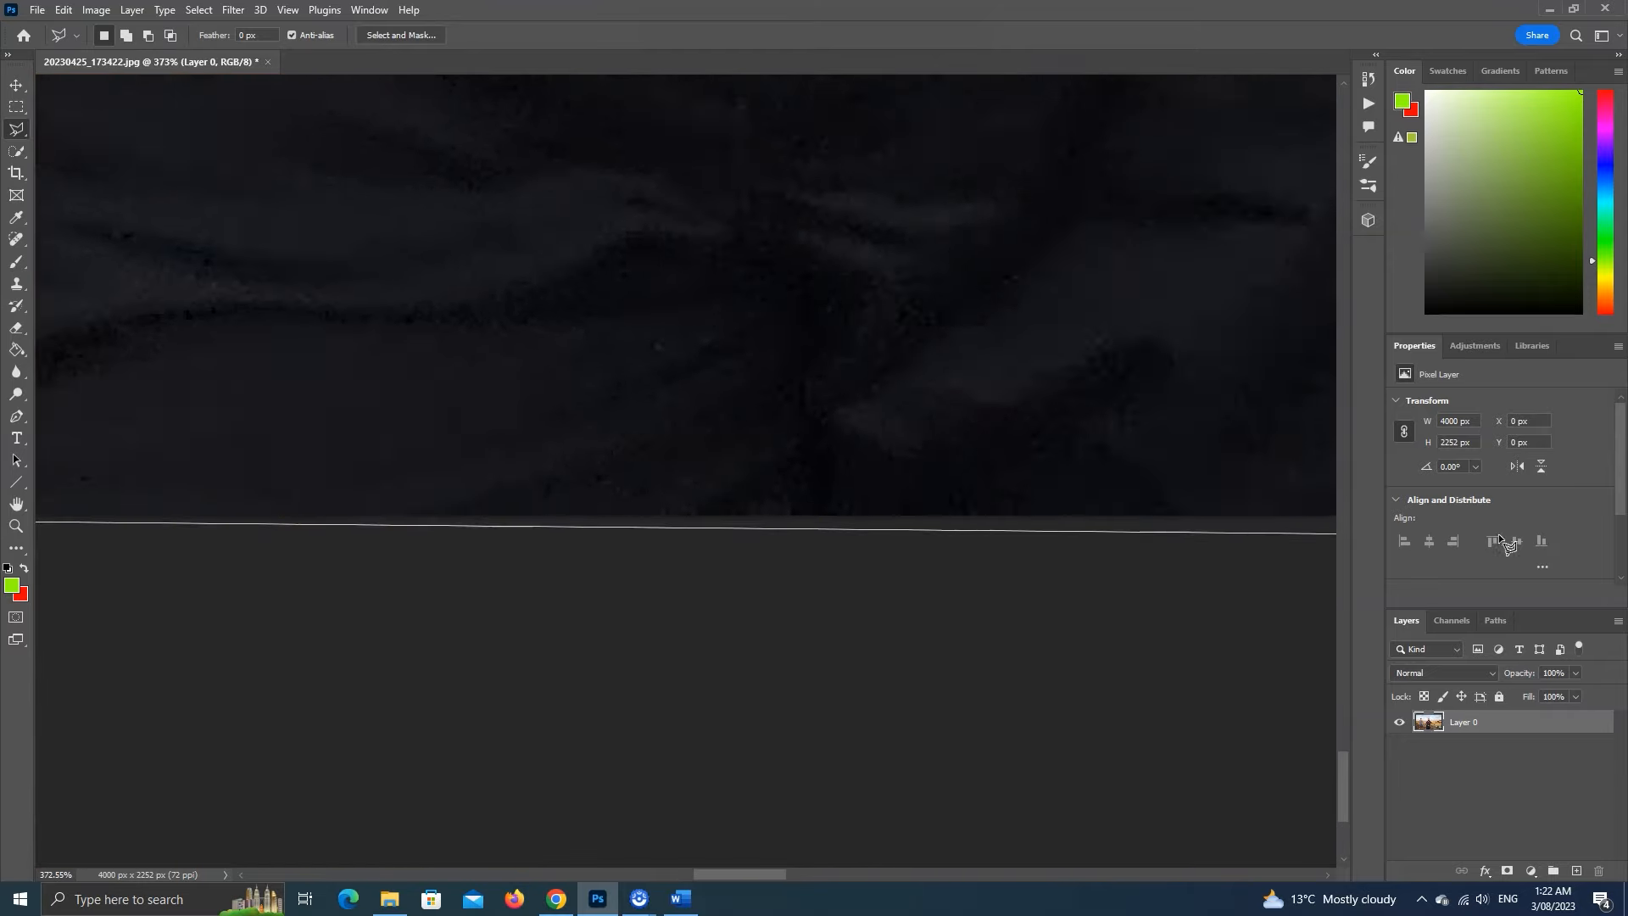
pyautogui.doubleClick(694, 527)
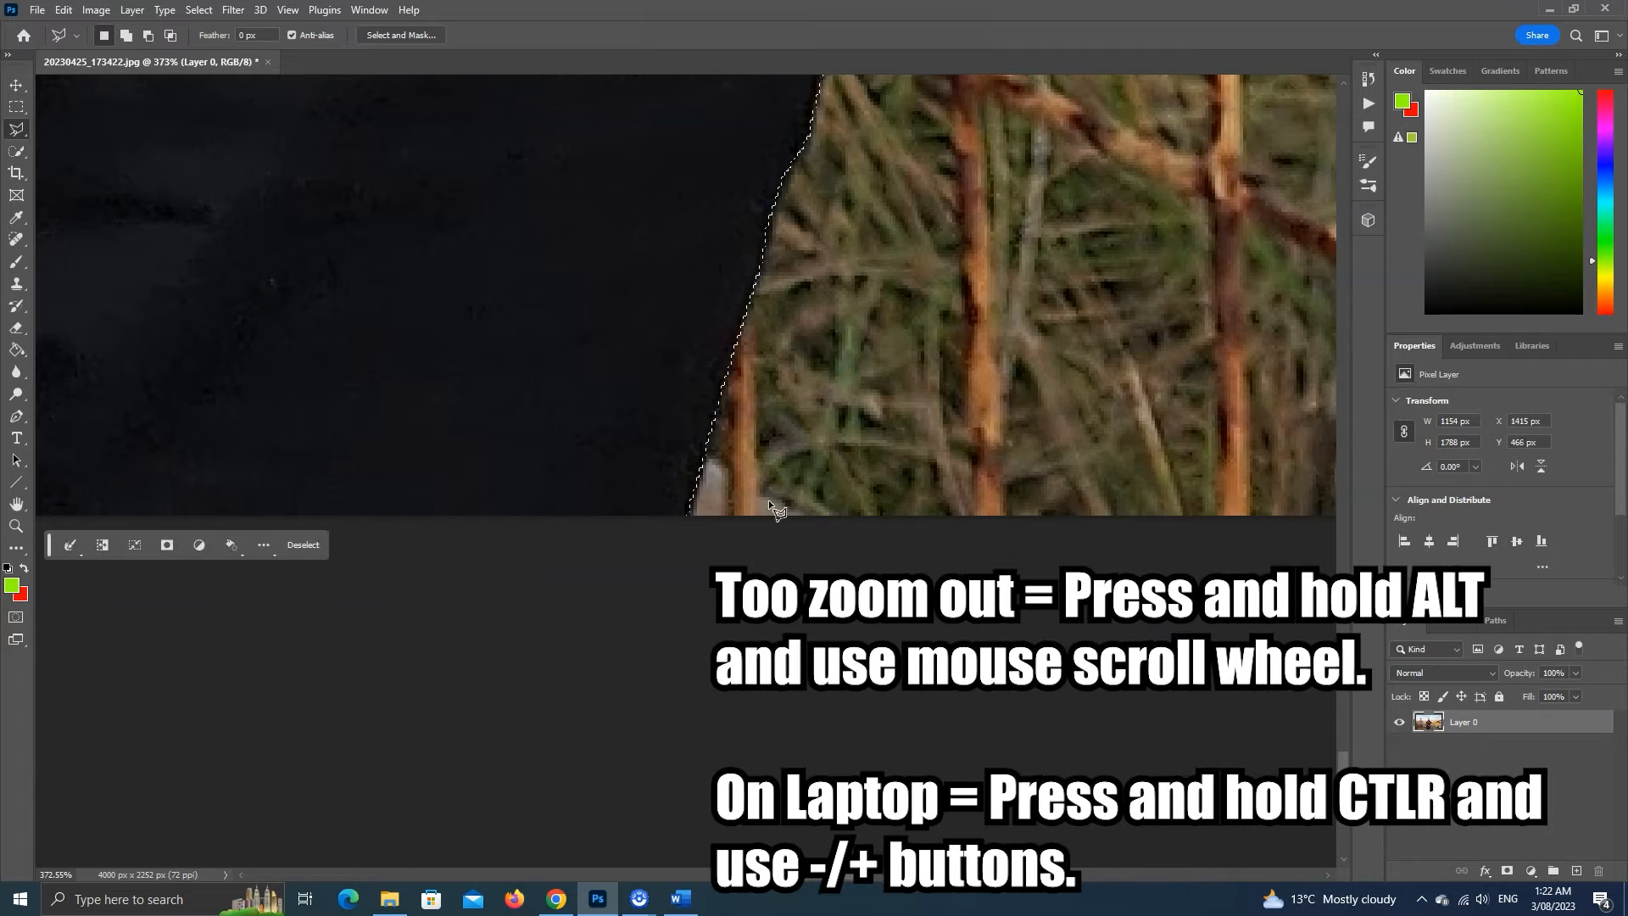
pyautogui.scroll(-5, 687, 500)
pyautogui.scroll(-3, 614, 400)
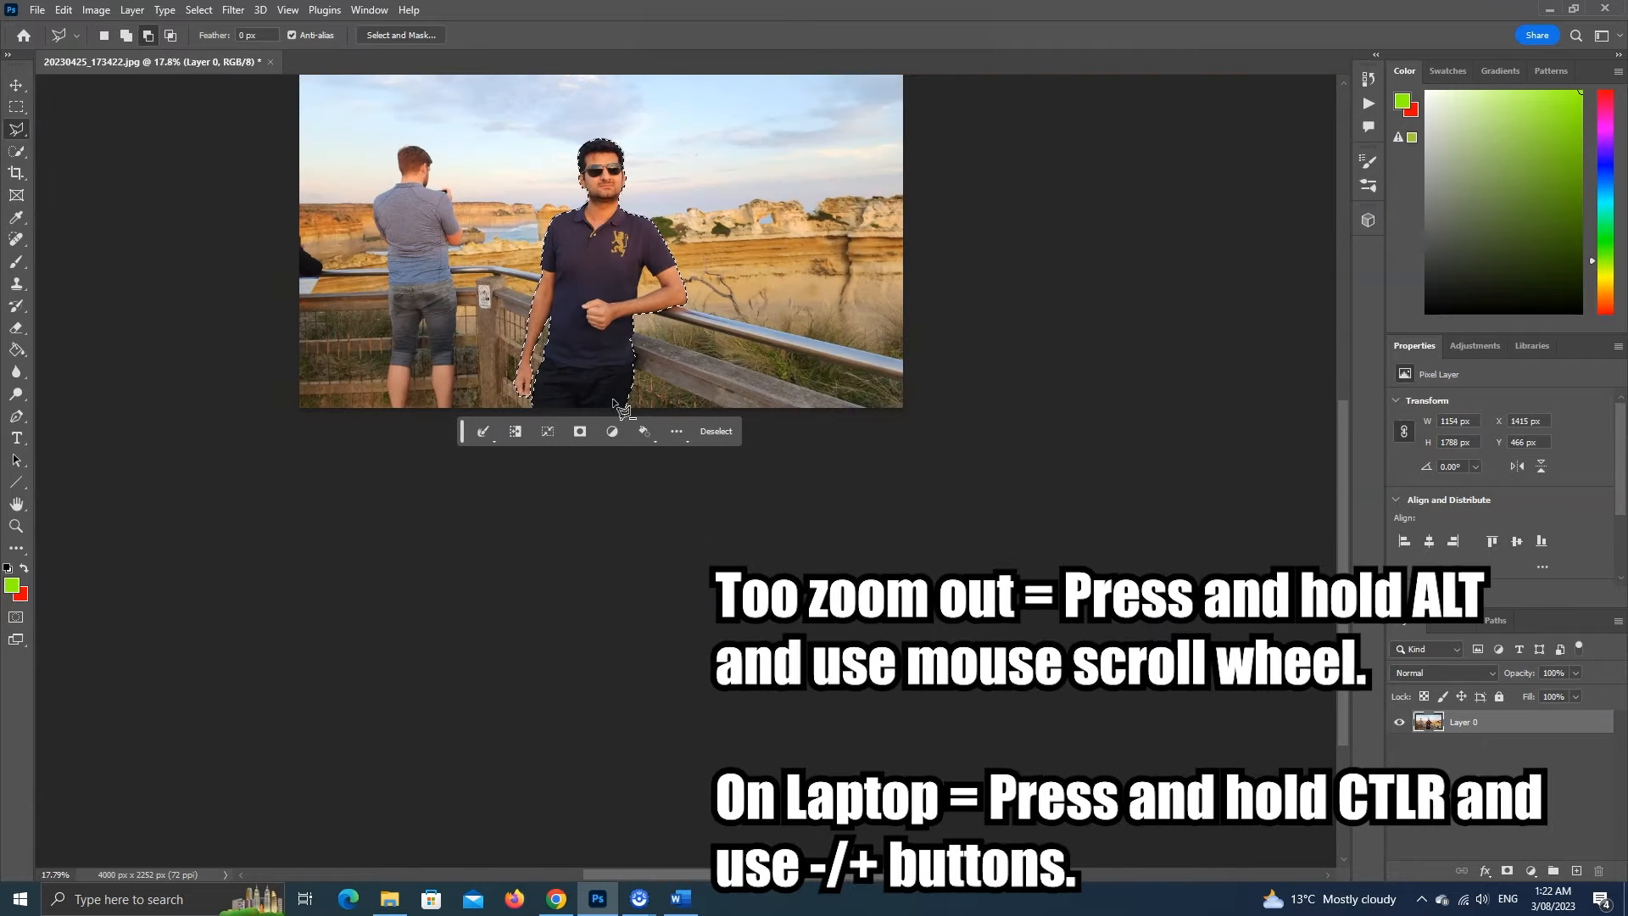
pyautogui.scroll(3, 1340, 527)
pyautogui.scroll(3, 701, 390)
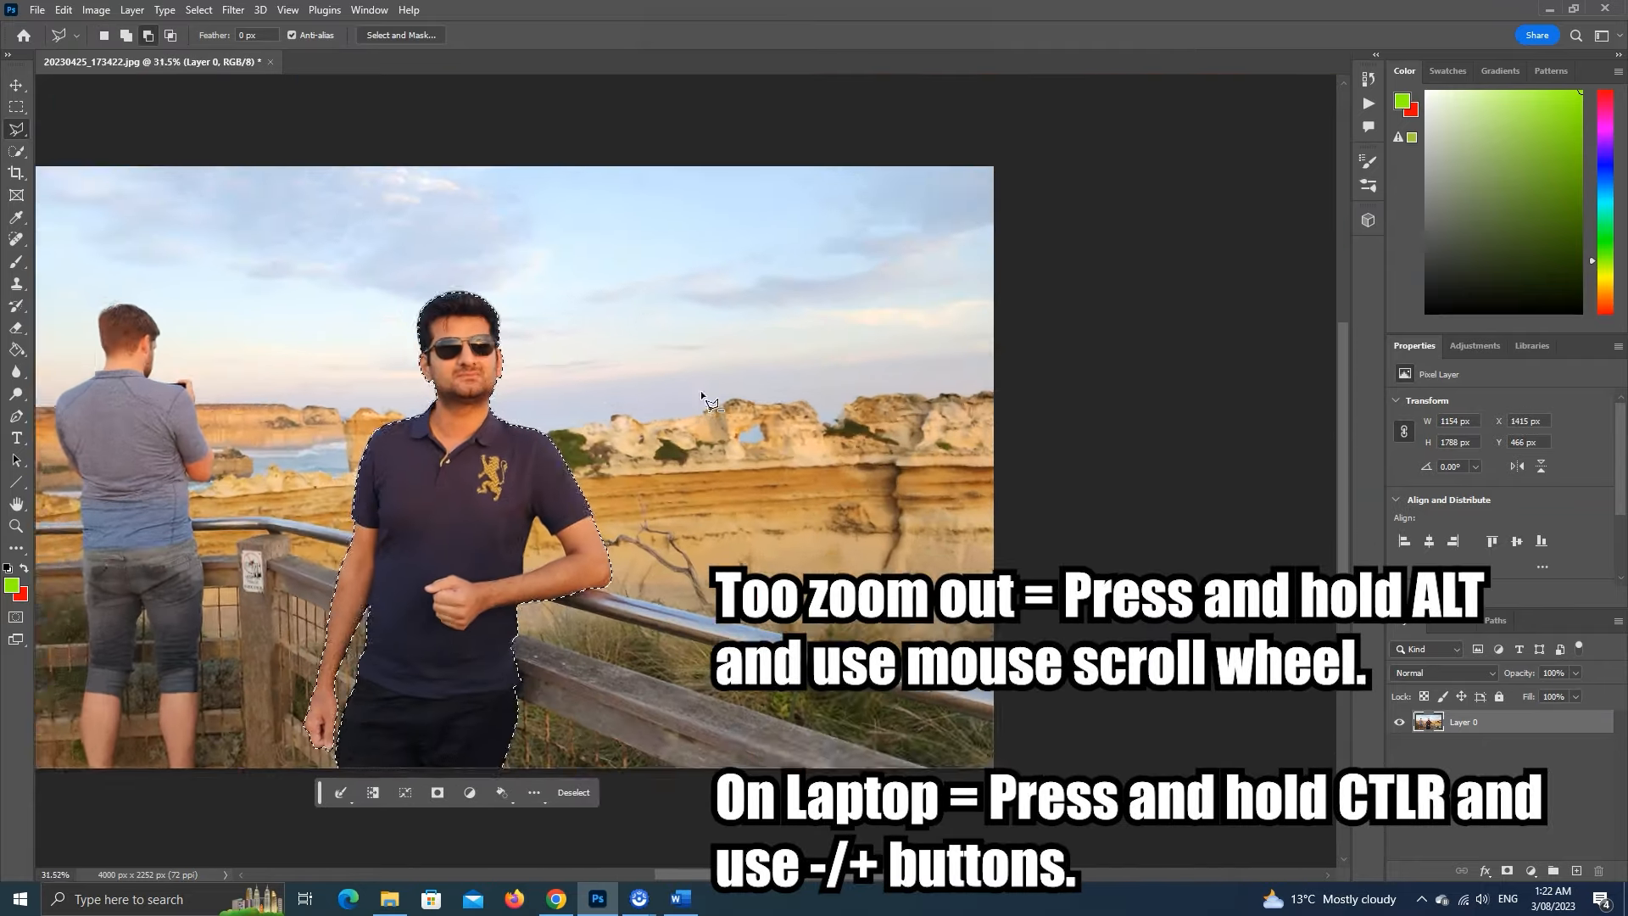
# - Invert the selection, delete the background around the man in the polo shirt, and deselect
pyautogui.click(199, 10)
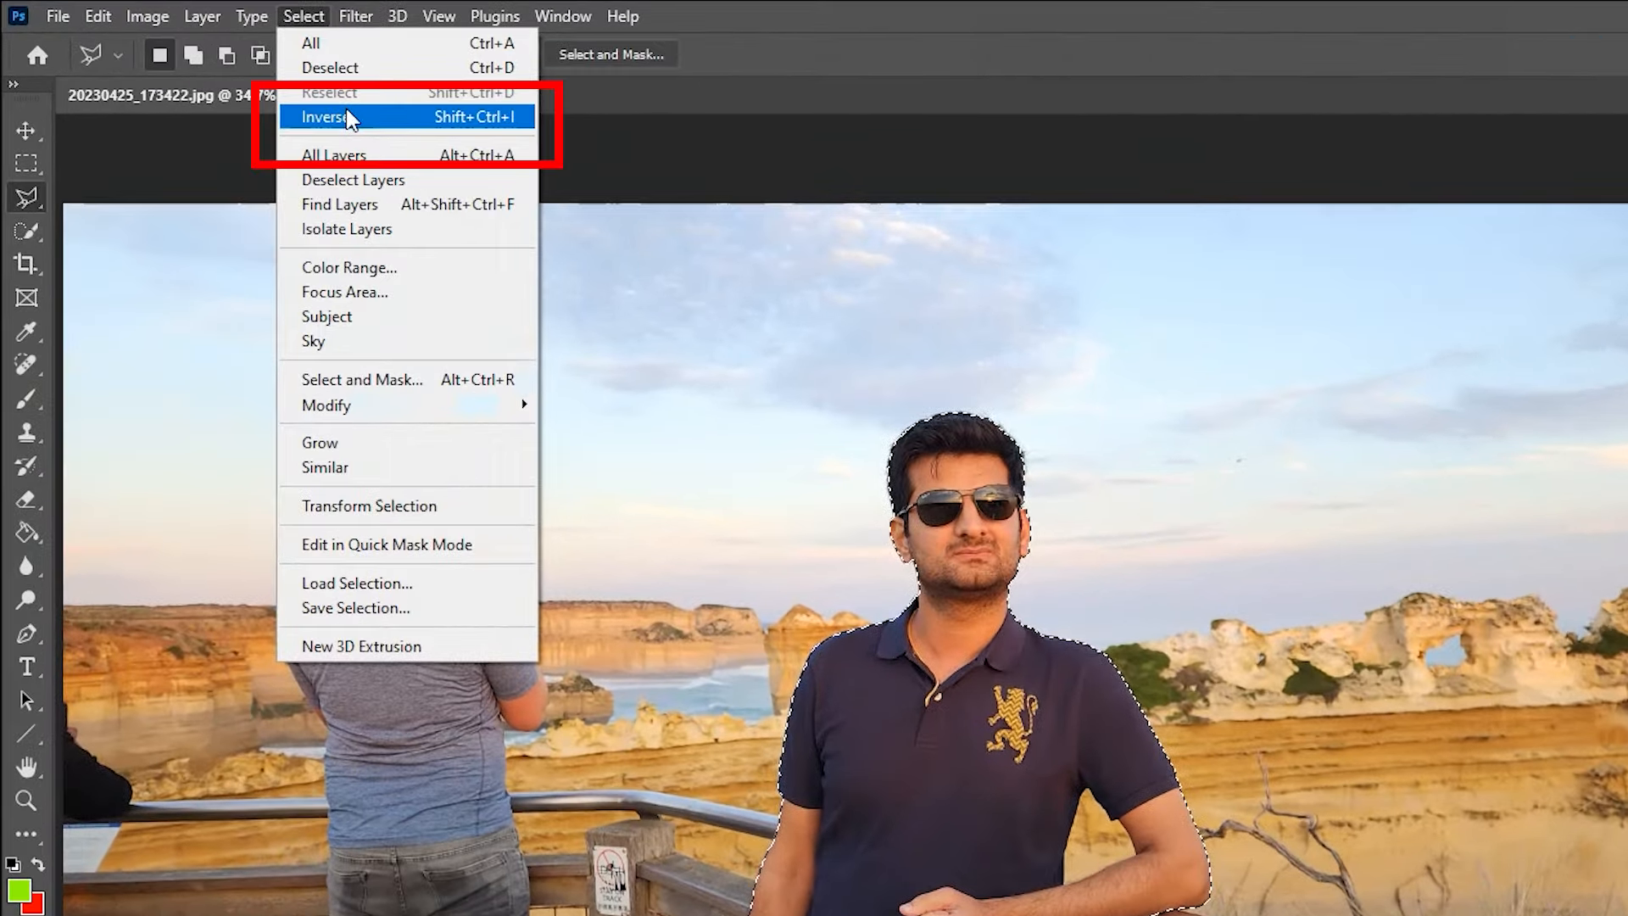
pyautogui.click(331, 110)
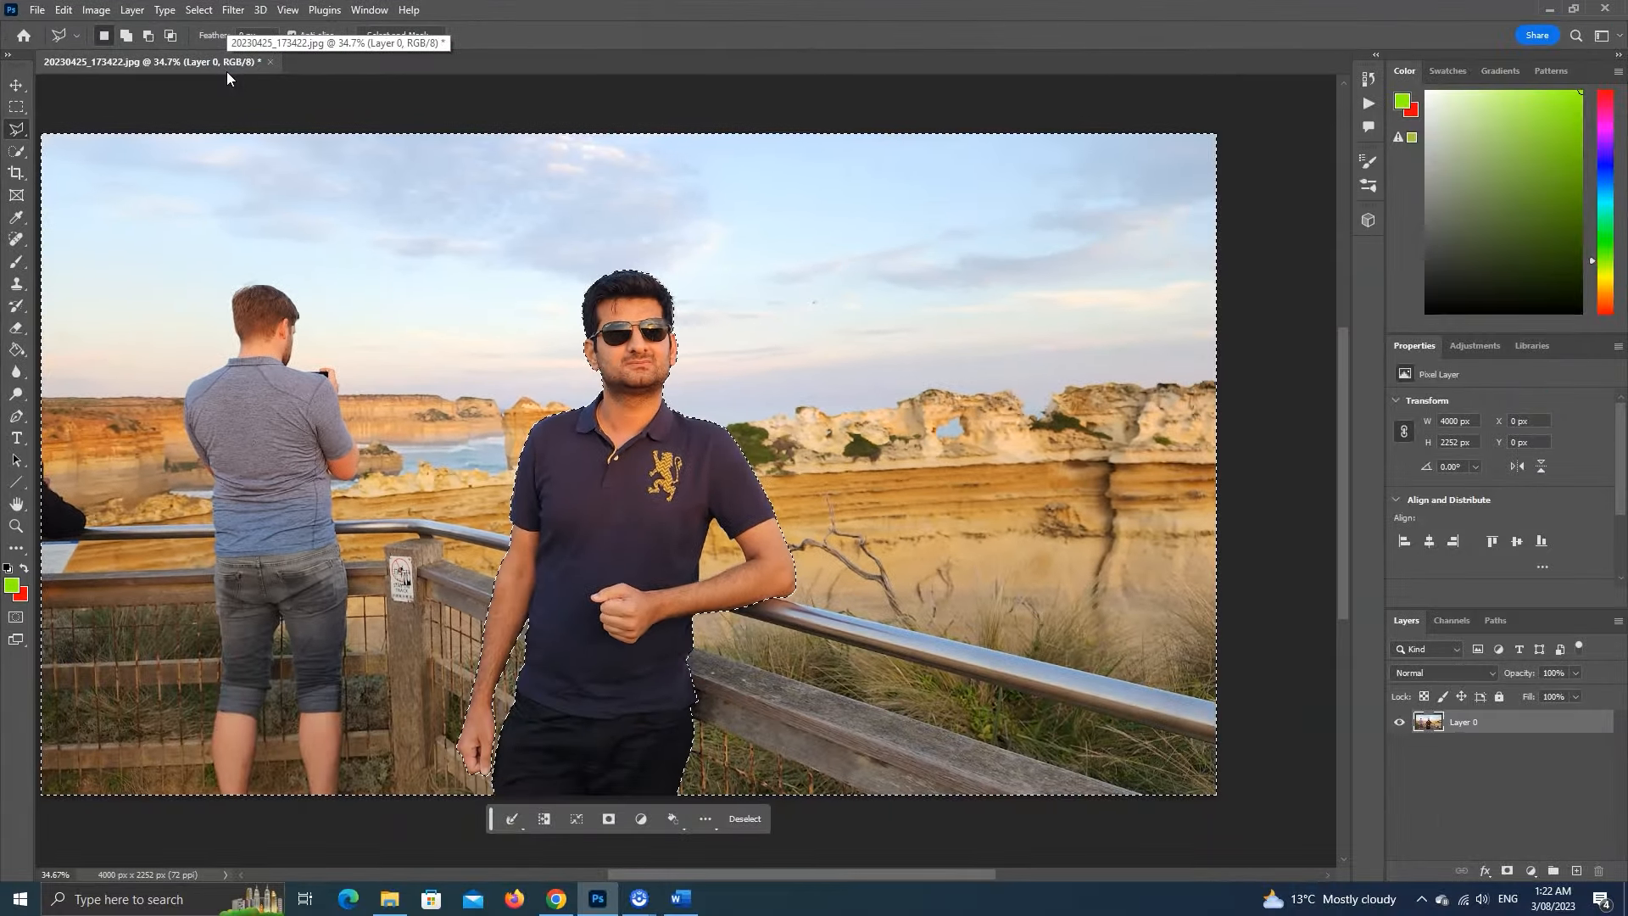
pyautogui.press('Delete')
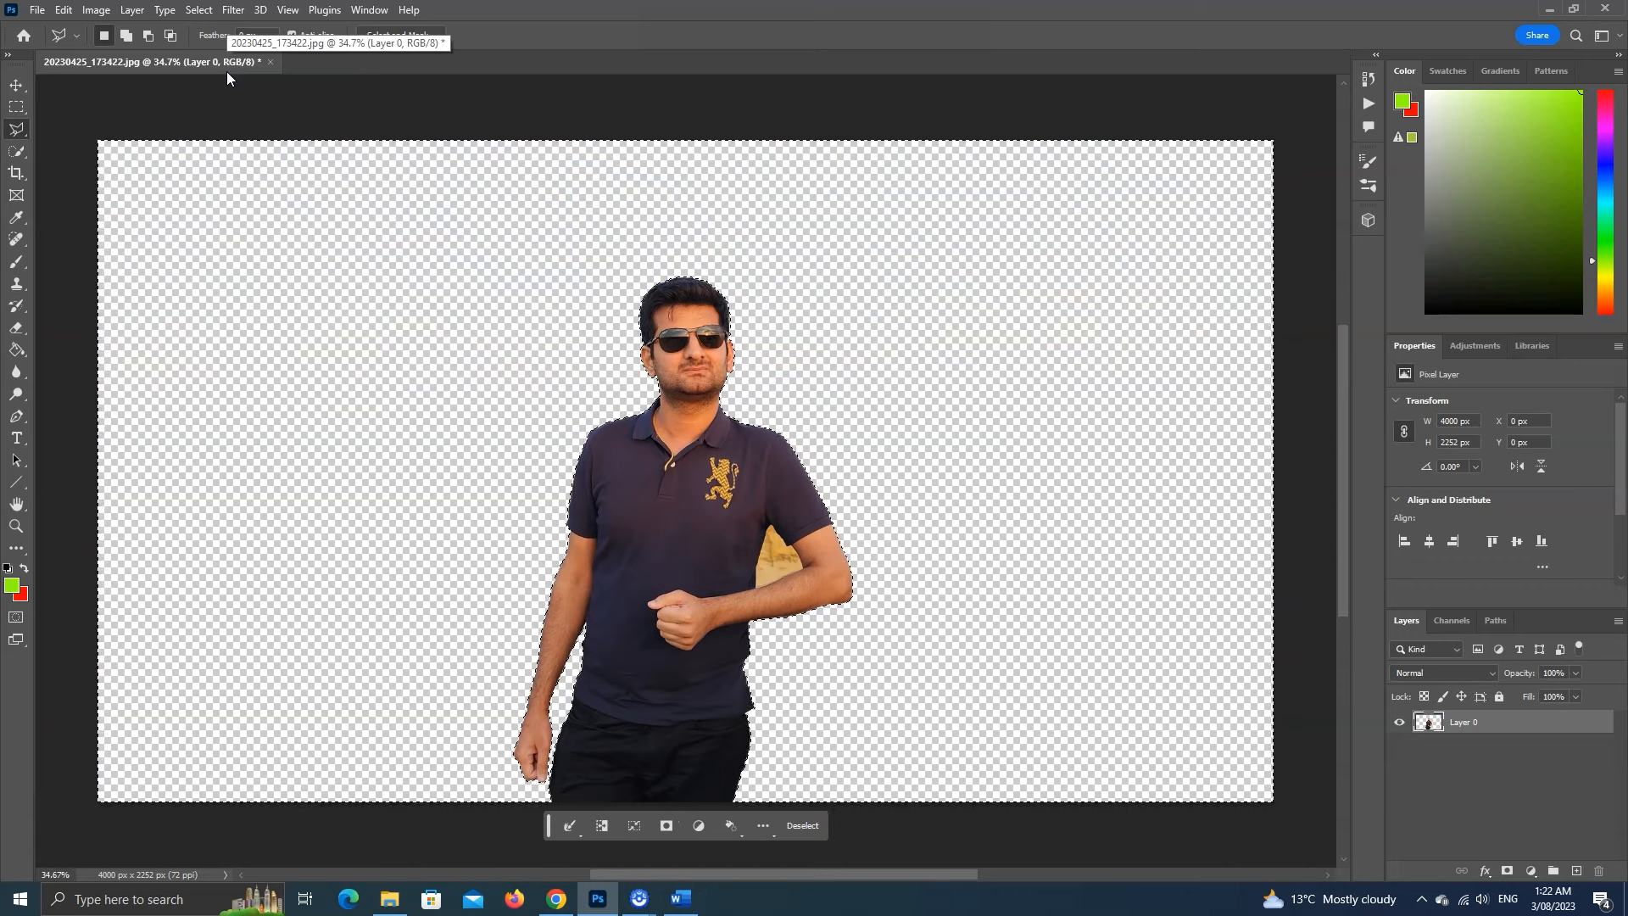
pyautogui.hotkey('ctrl', 'd')
# - Outline the leftover background between the man's bent arm and torso with the Polygonal Lasso and delete it
pyautogui.scroll(5, 679, 497)
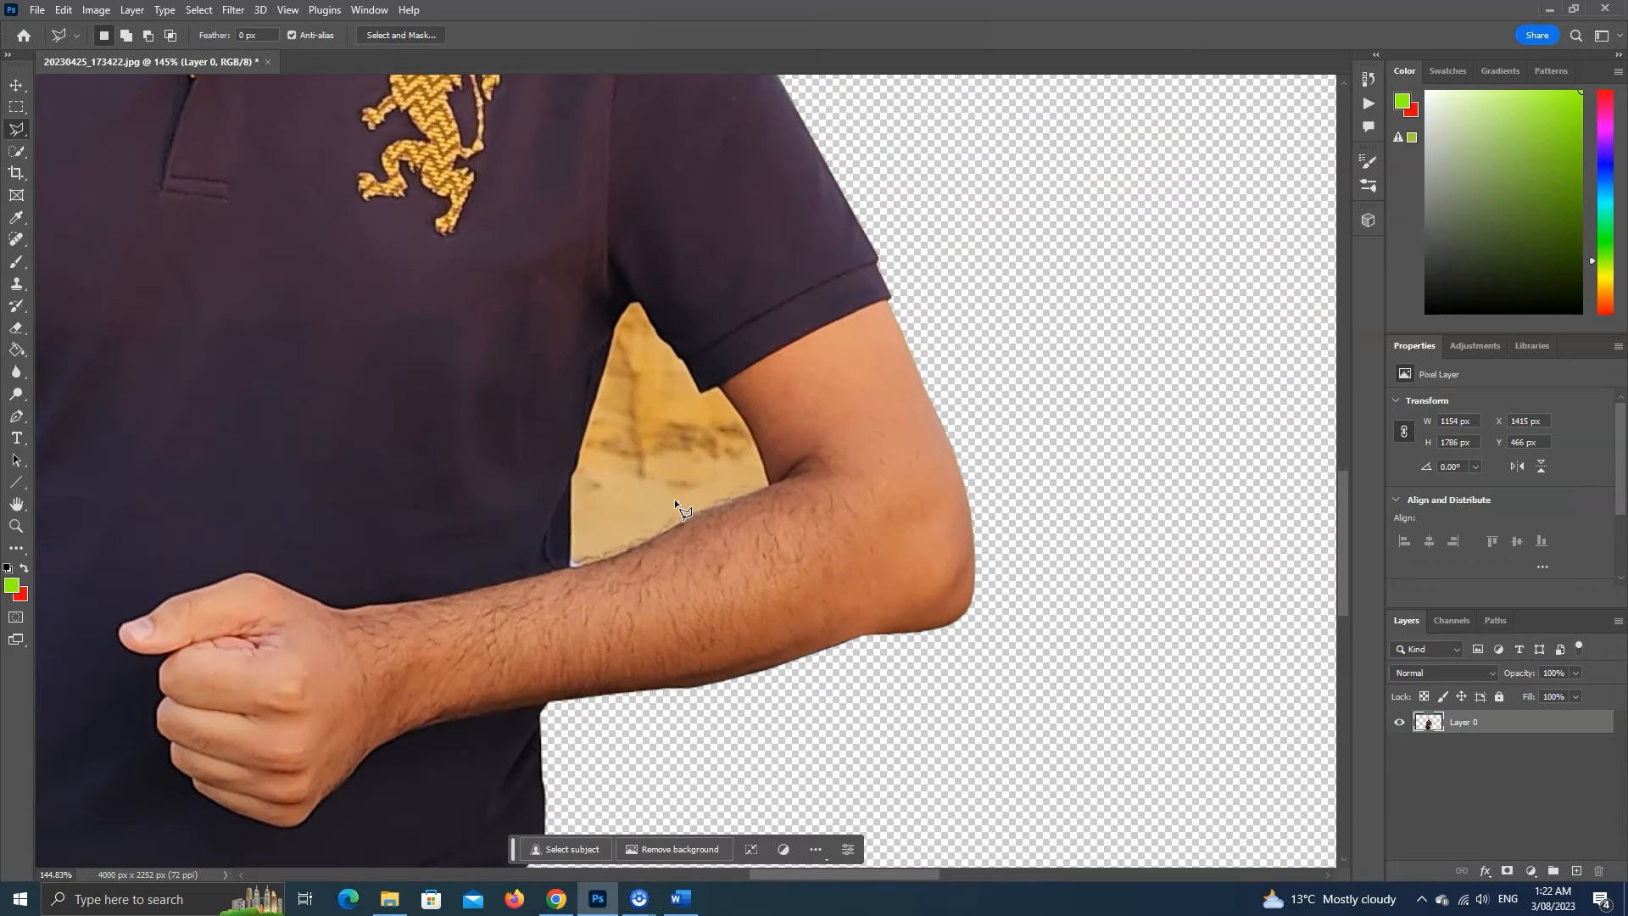
pyautogui.scroll(3, 675, 499)
pyautogui.click(449, 755)
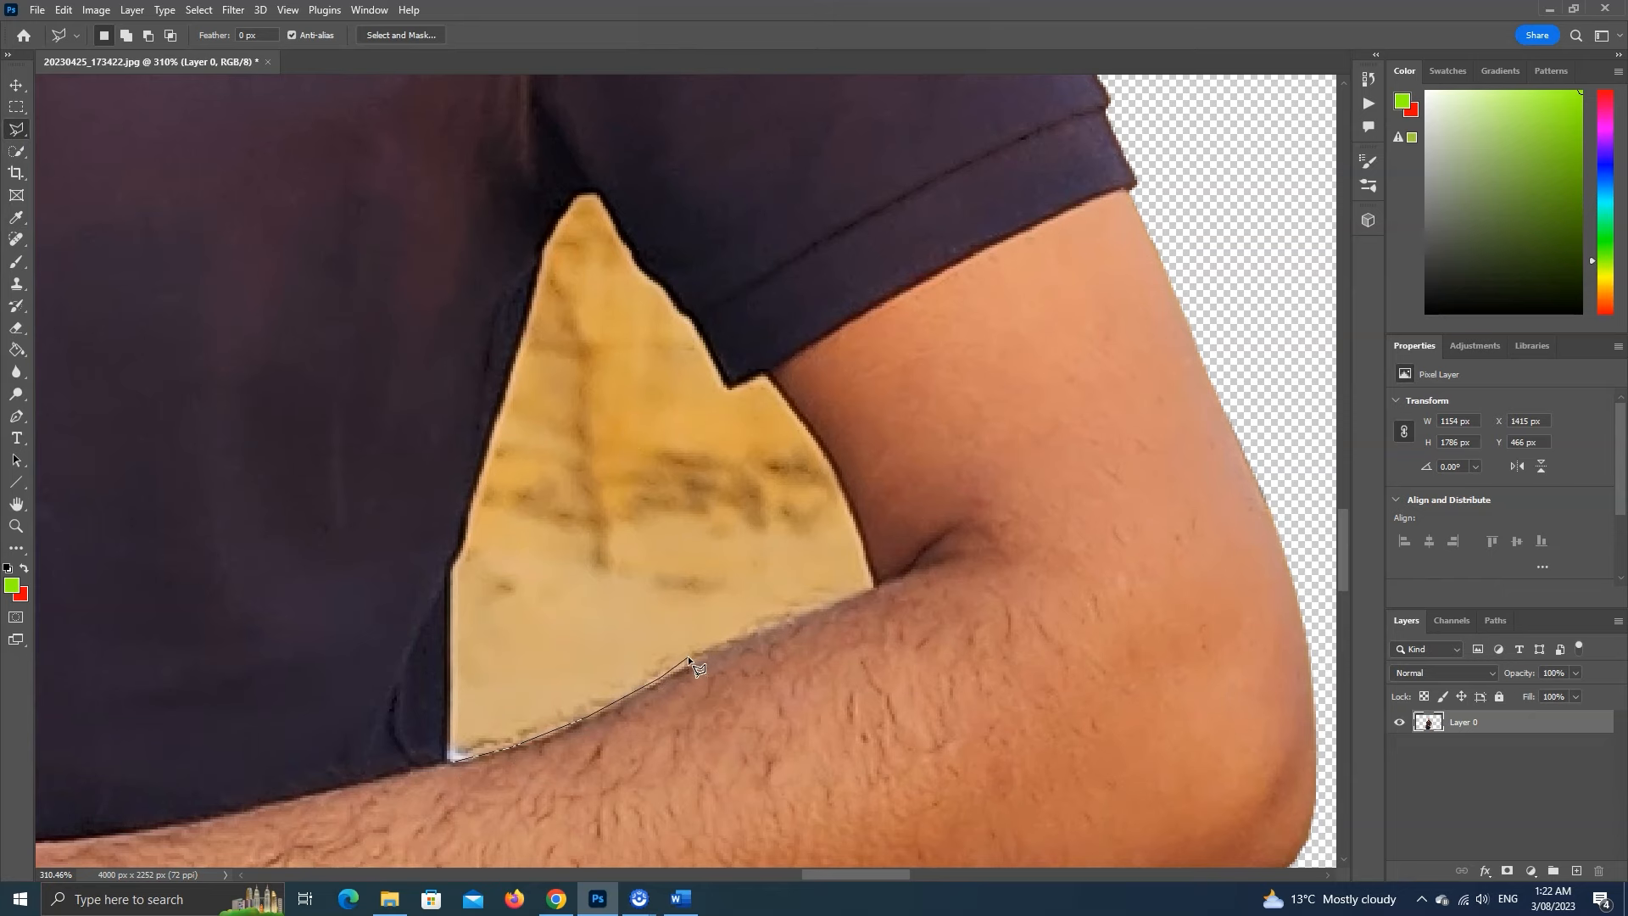
pyautogui.scroll(2, 689, 655)
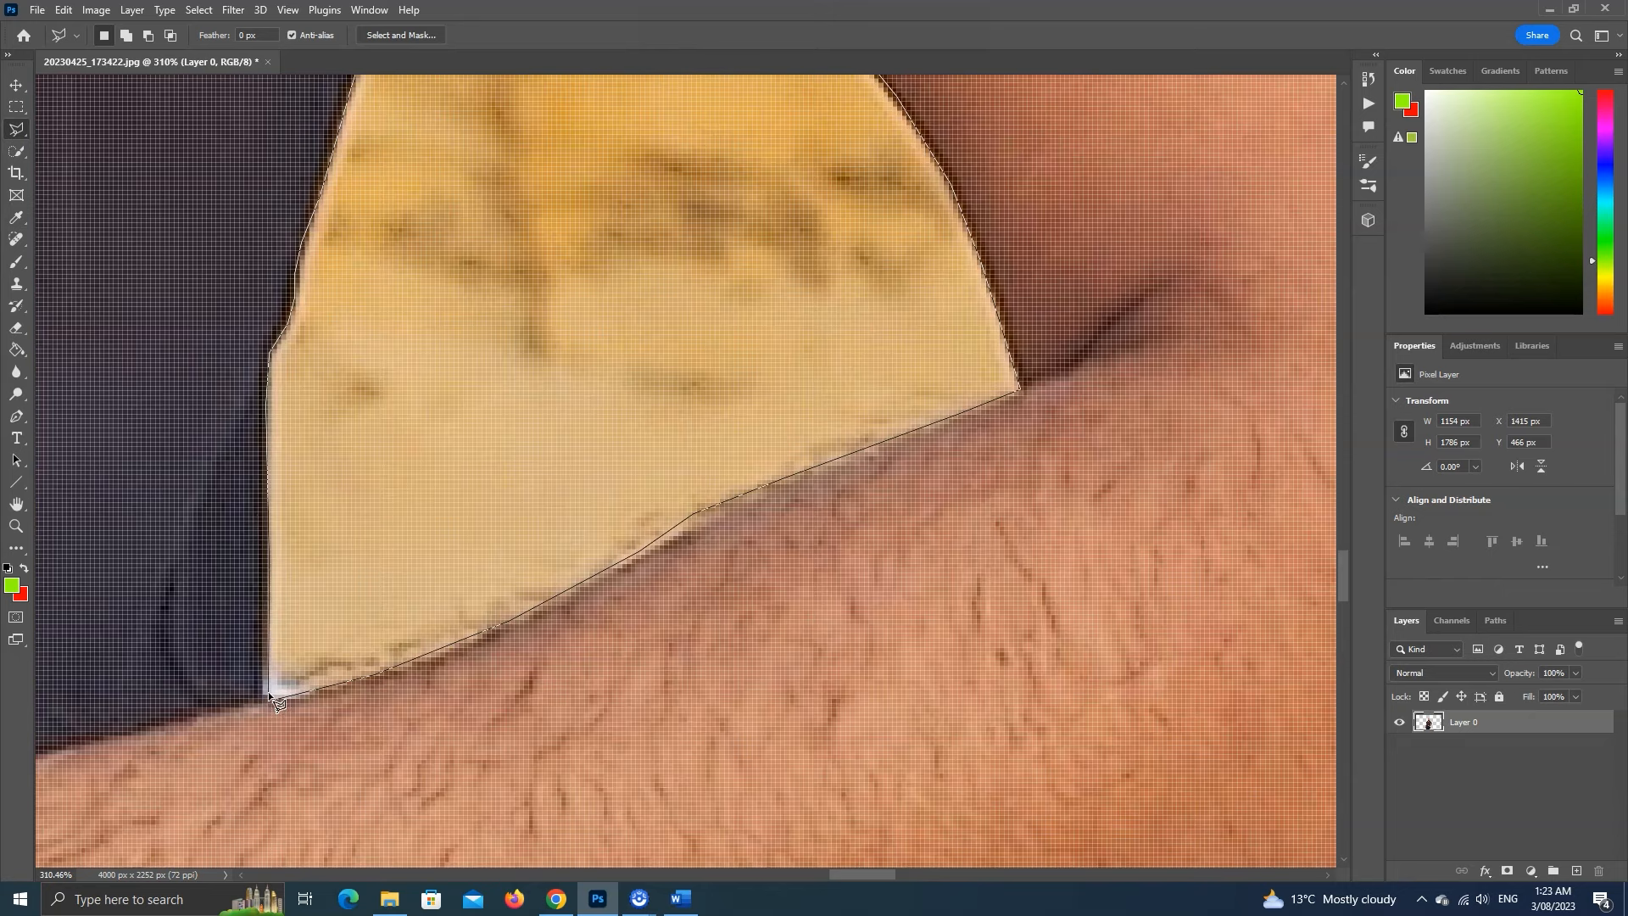
pyautogui.click(374, 674)
pyautogui.scroll(-5, 551, 534)
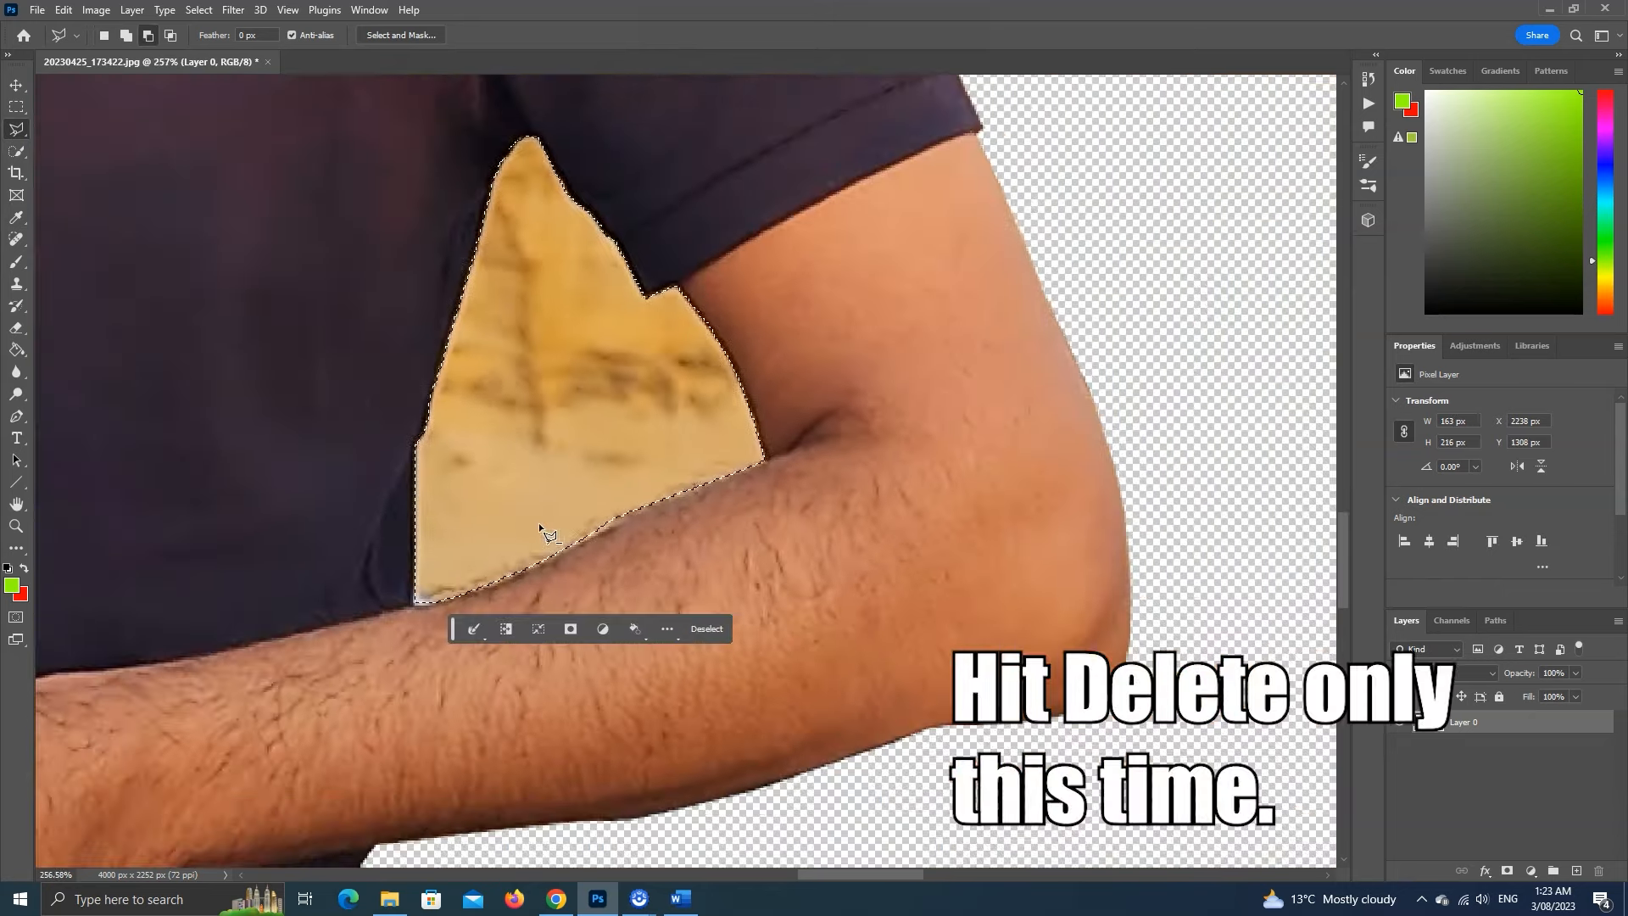
pyautogui.scroll(-3, 537, 517)
pyautogui.press('Delete')
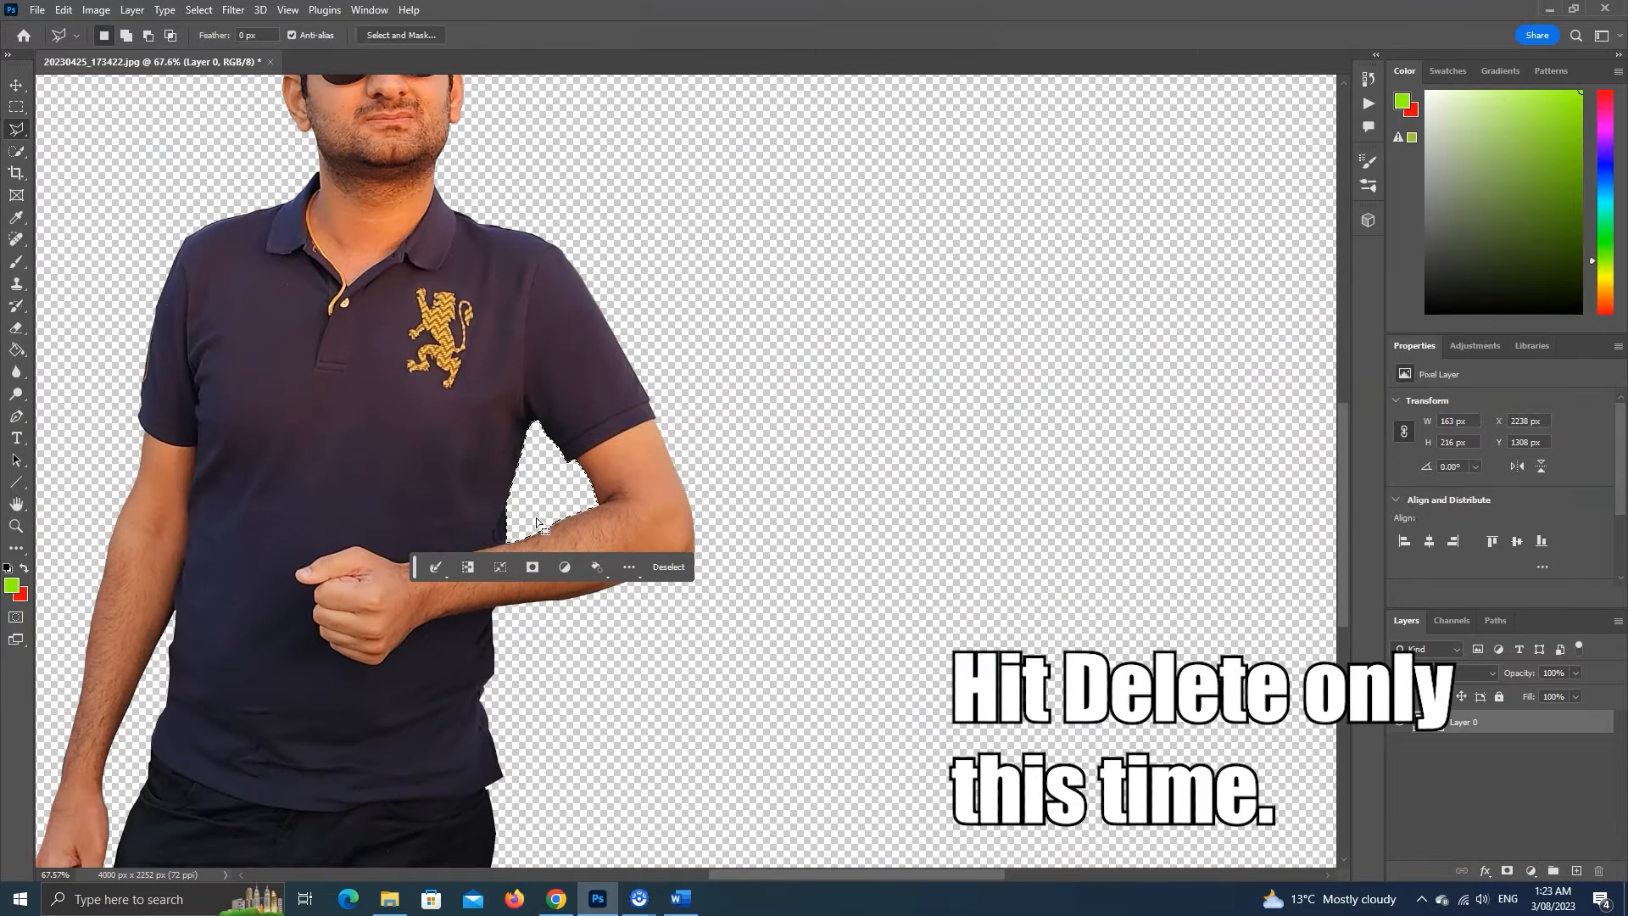
# - Clear the selection in the gap between the arm and torso
pyautogui.click(199, 9)
pyautogui.click(212, 47)
pyautogui.scroll(-2, 513, 307)
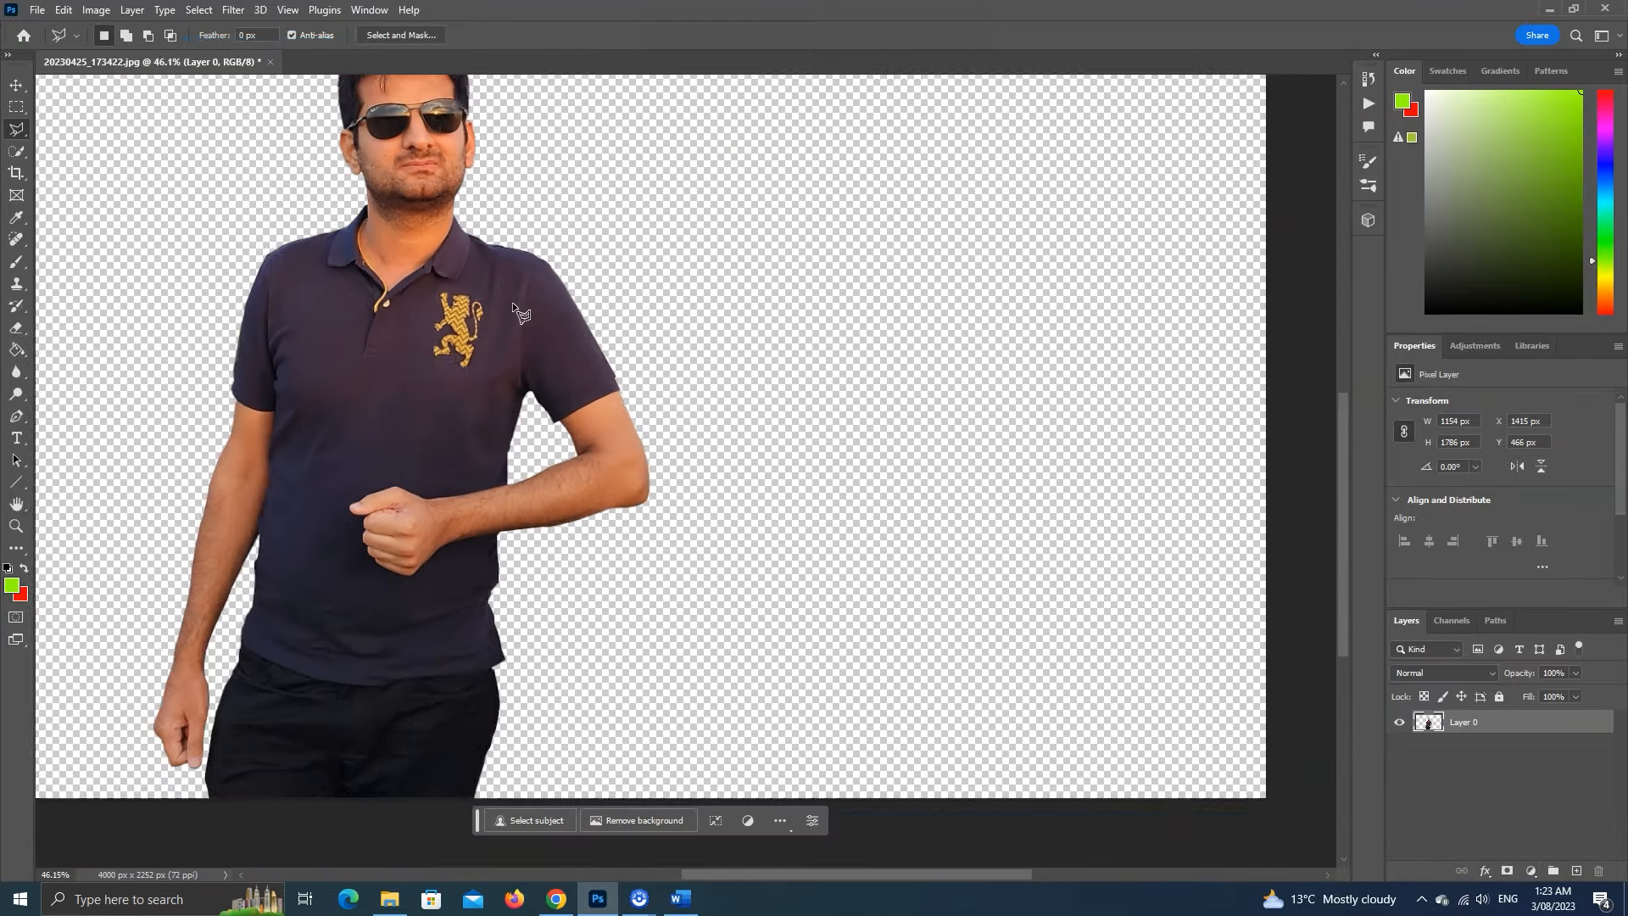
# - Shift the man's cutout slightly up and left with the Move tool, to about X 1318 px, Y 403 px
pyautogui.press('v')
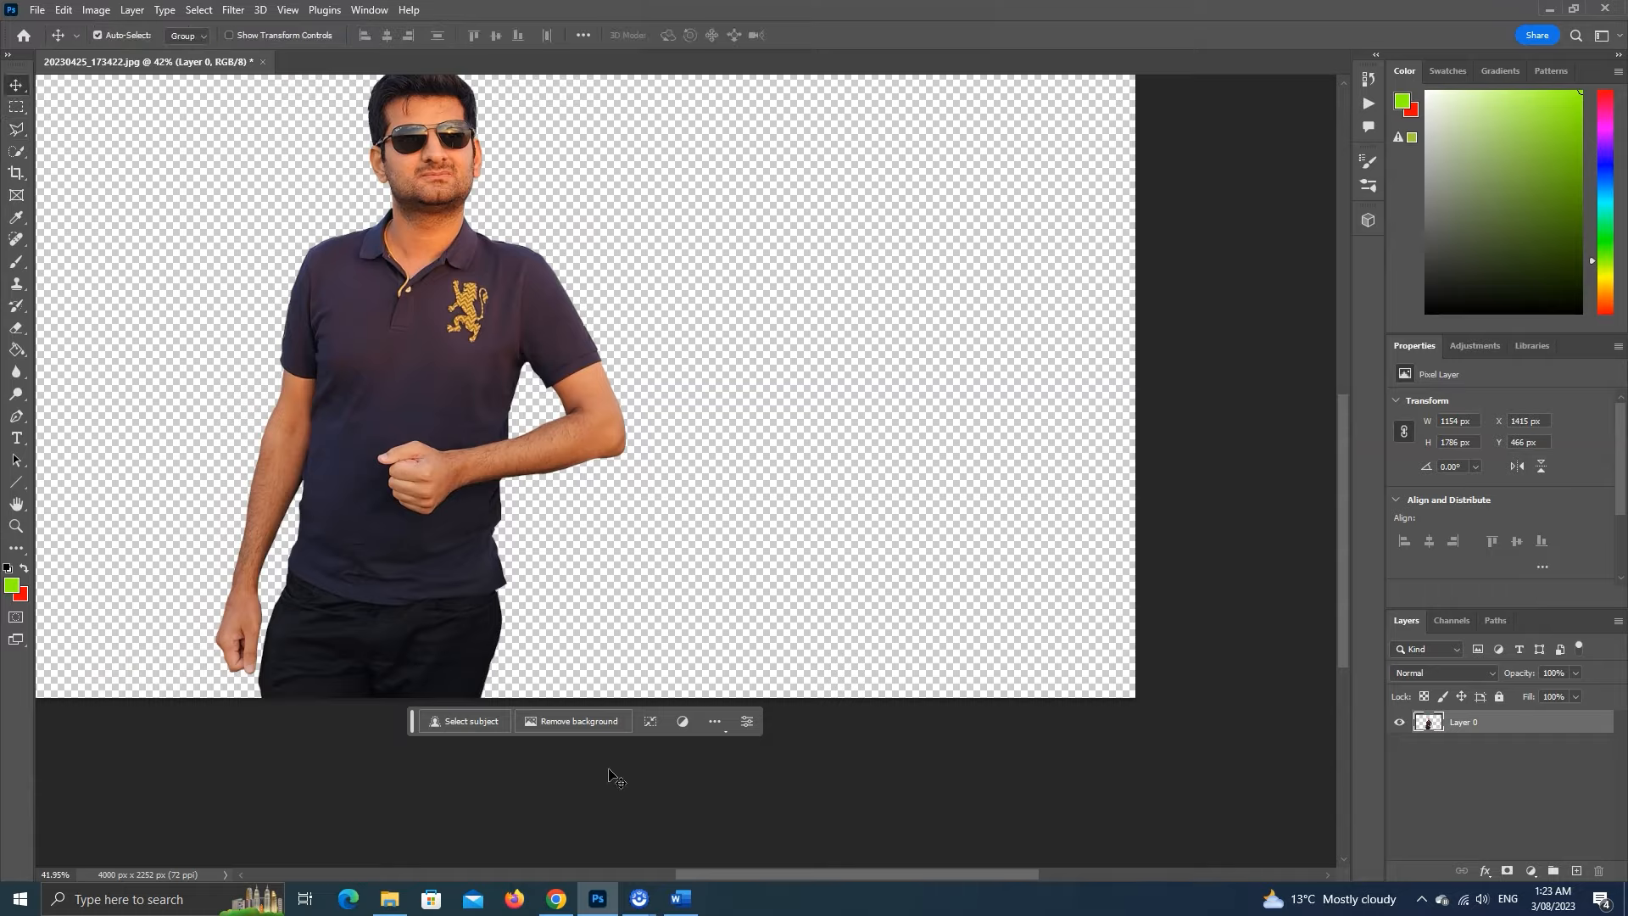
pyautogui.scroll(7, 604, 328)
pyautogui.moveTo(1340, 504); pyautogui.dragTo(1347, 451)
pyautogui.scroll(-10, 1068, 509)
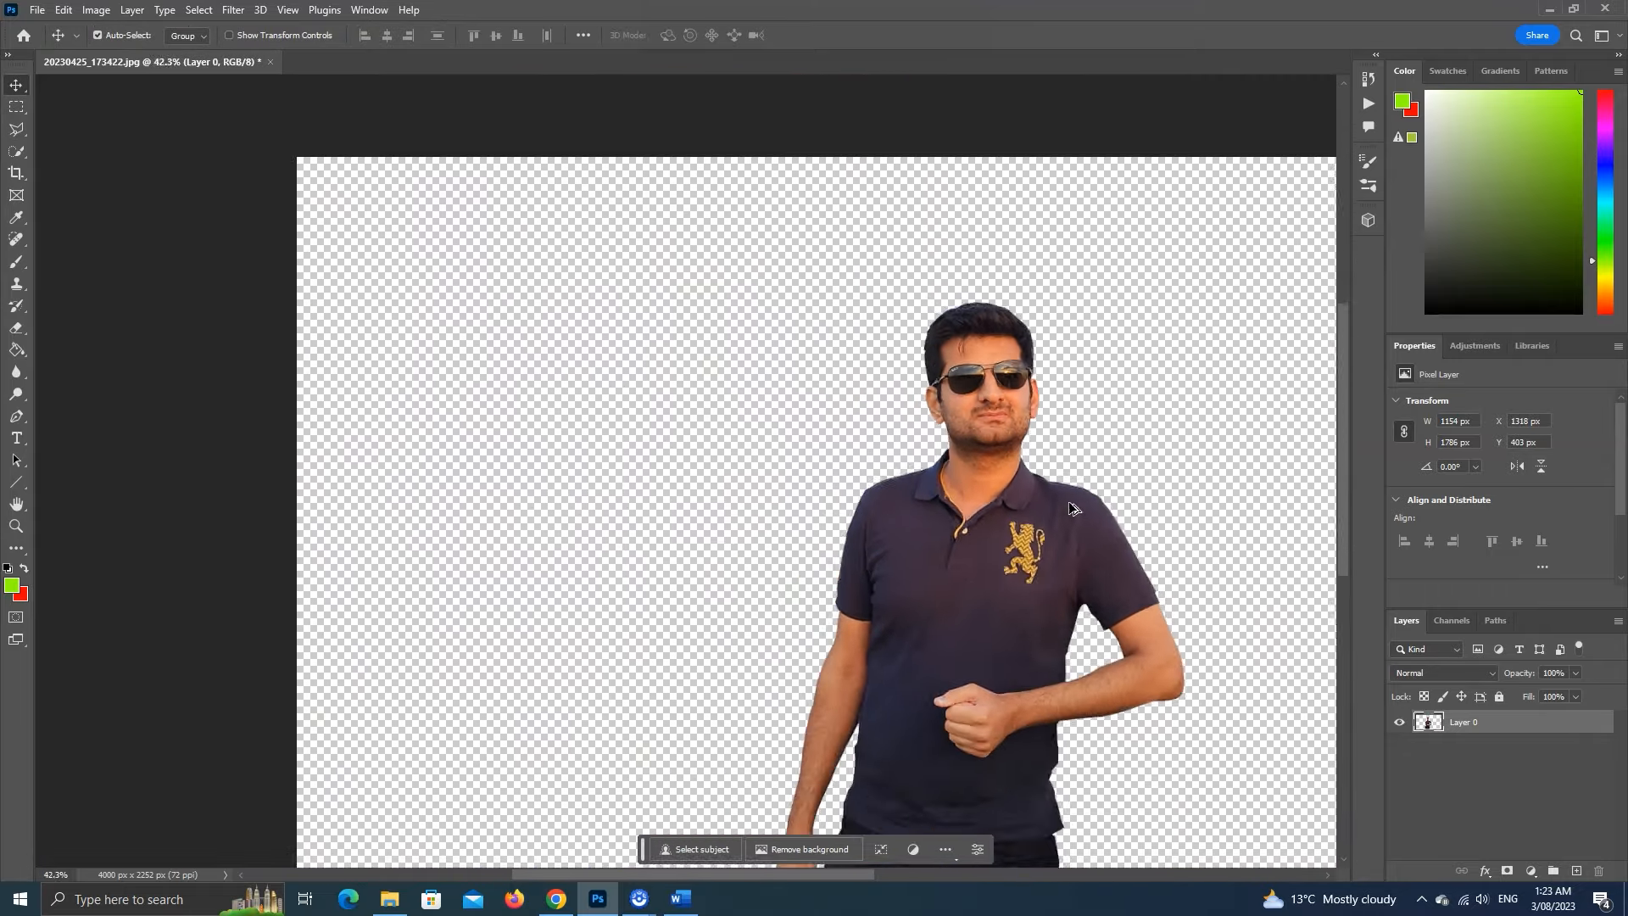
# - Start saving a copy of the cutout image
pyautogui.click(38, 9)
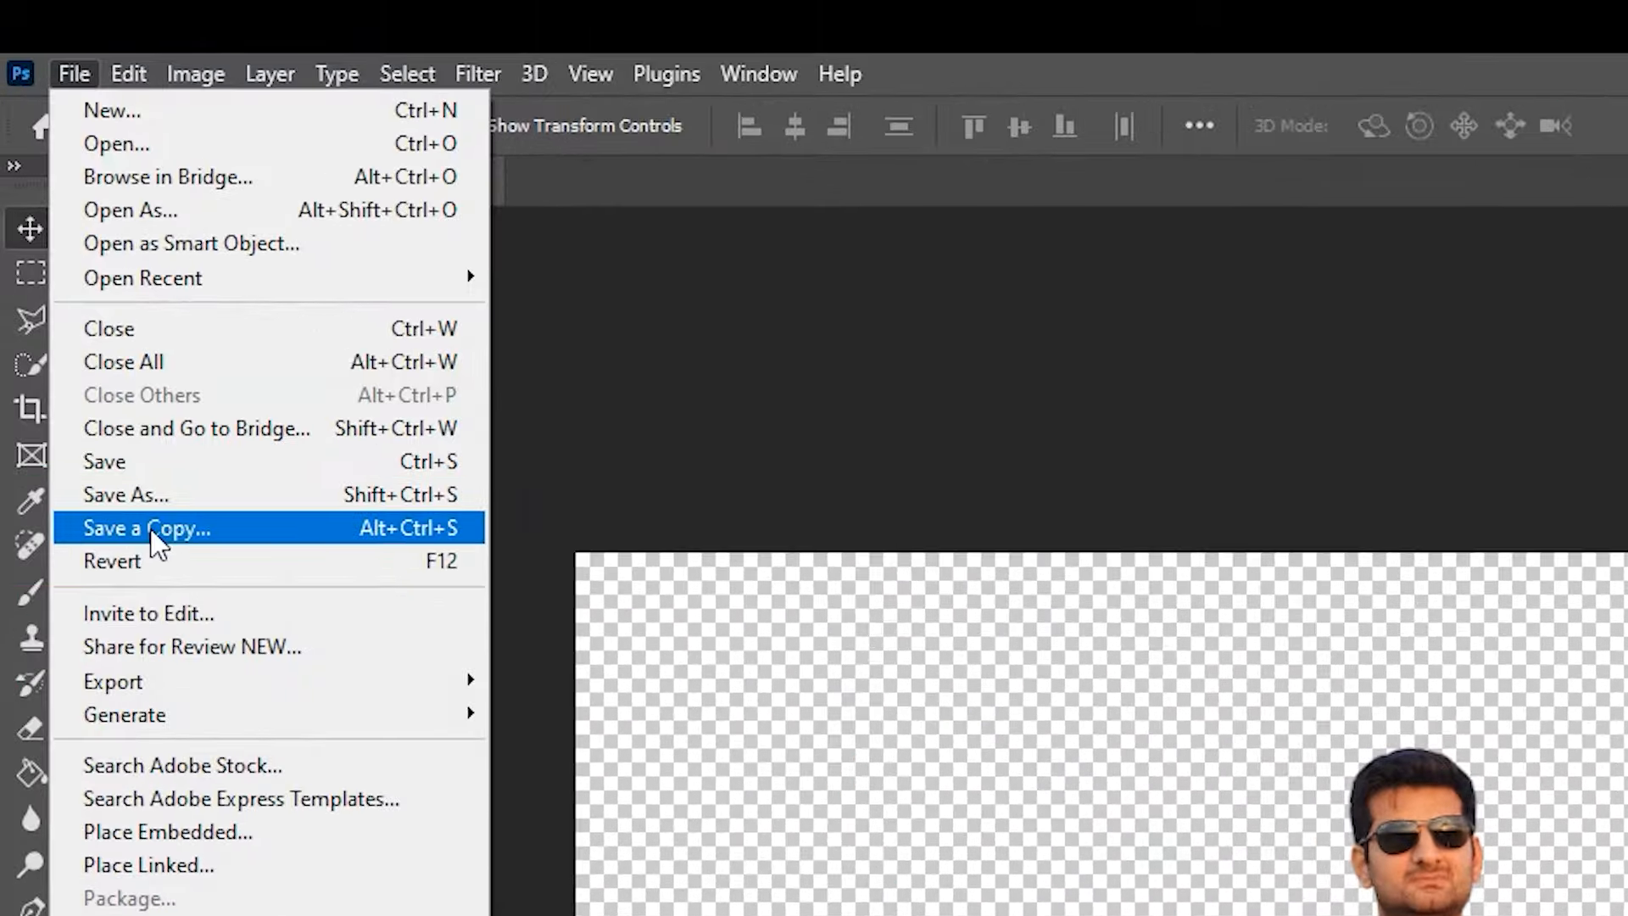
pyautogui.click(144, 478)
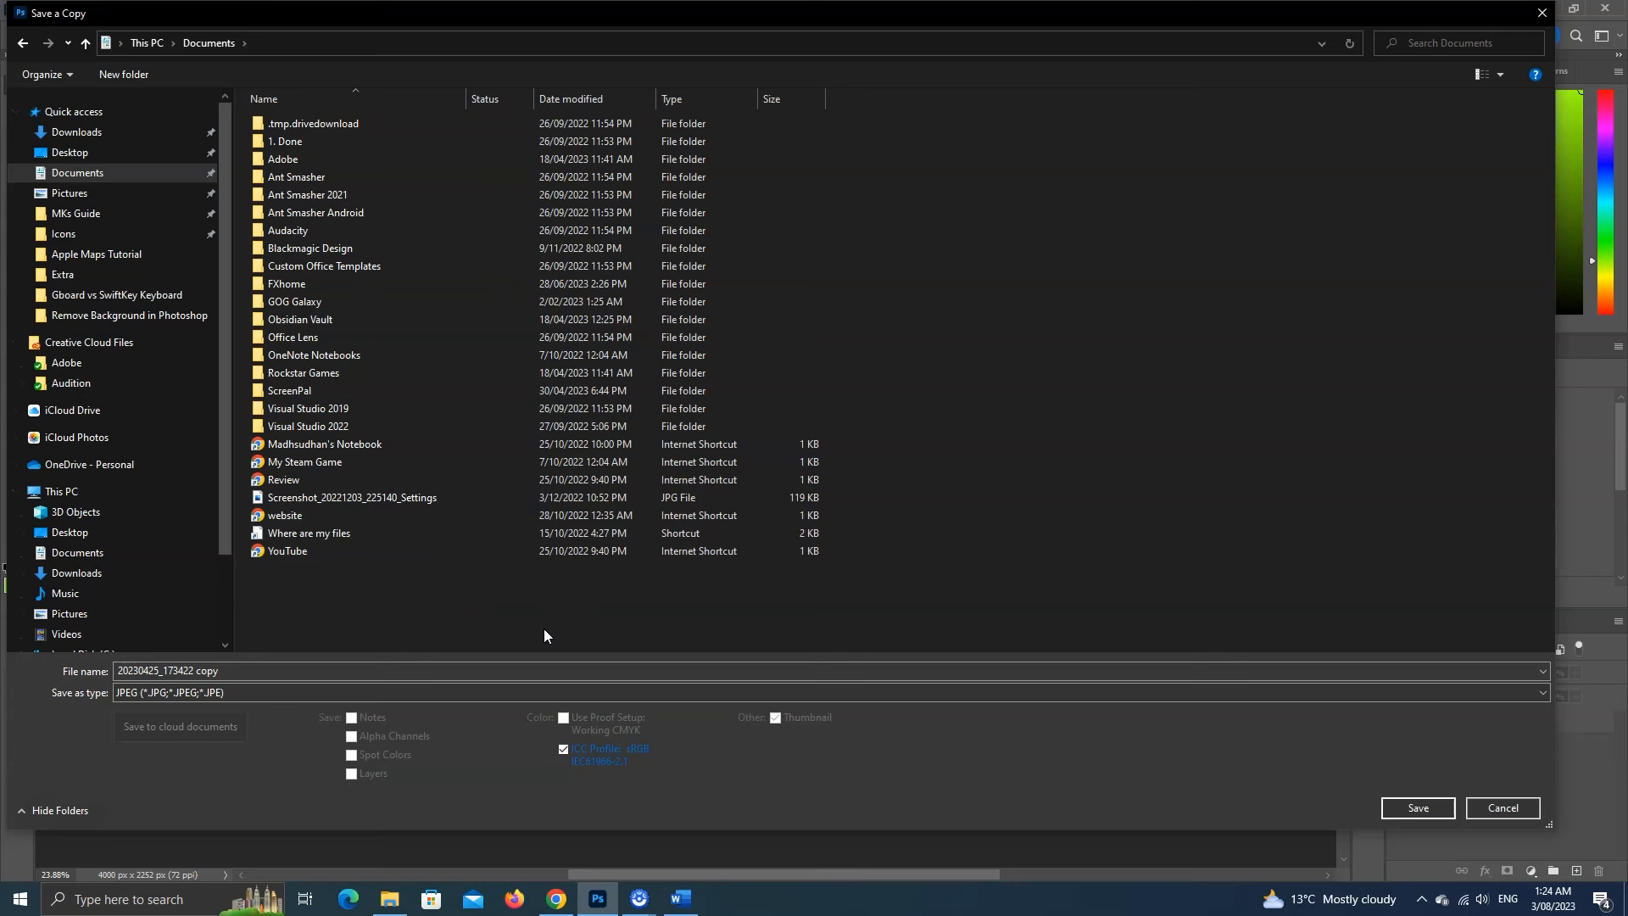